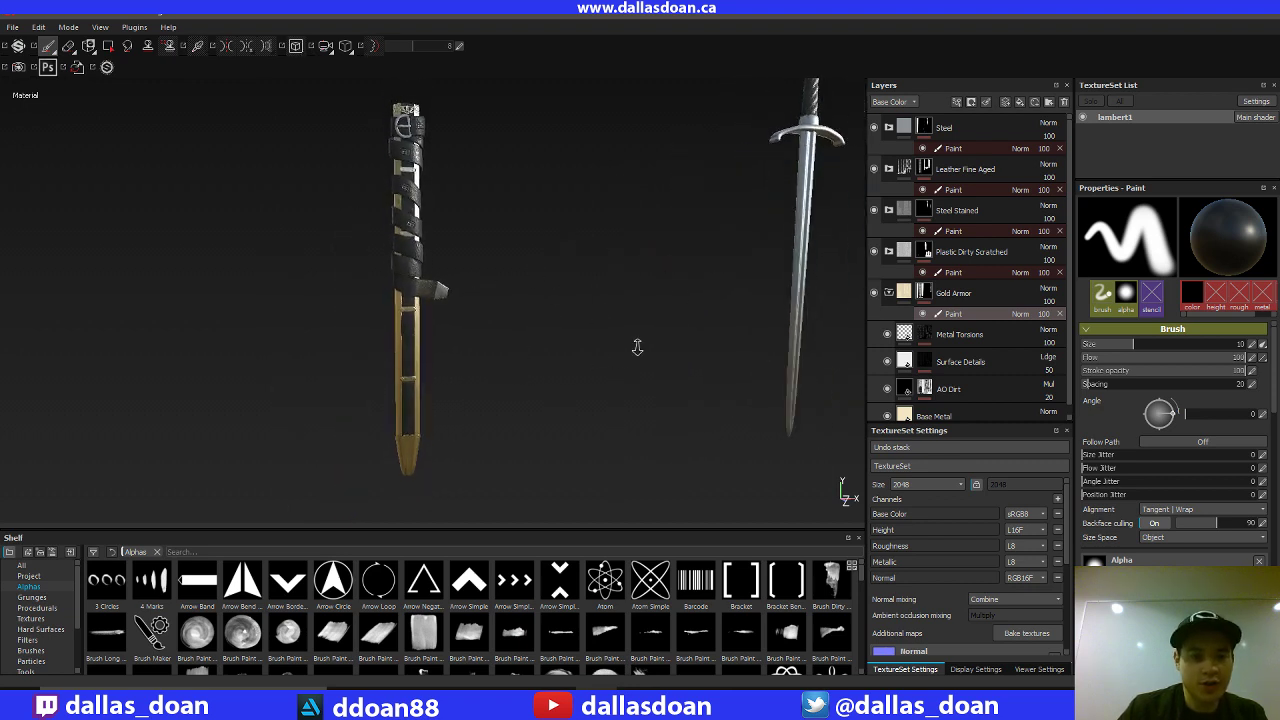
# Inspect the lower section of the scabbard model and switch to Photos with the scabbard reference image.
pyautogui.keyDown('alt'); pyautogui.moveTo(637, 347); pyautogui.dragTo(500, 291); pyautogui.keyUp('alt')
pyautogui.keyDown('alt'); pyautogui.moveTo(500, 291); pyautogui.dragTo(580, 369, button='right'); pyautogui.keyUp('alt')
pyautogui.keyDown('alt'); pyautogui.moveTo(580, 369); pyautogui.dragTo(591, 323); pyautogui.keyUp('alt')
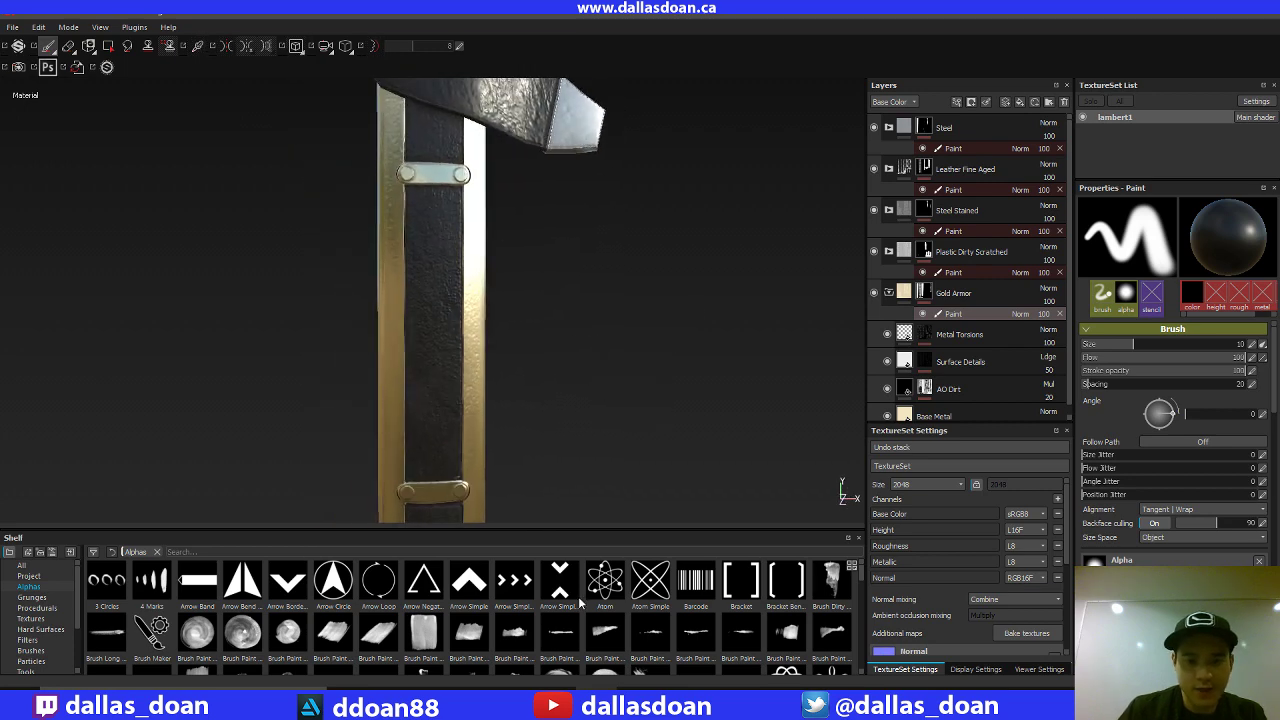
pyautogui.click(636, 698)
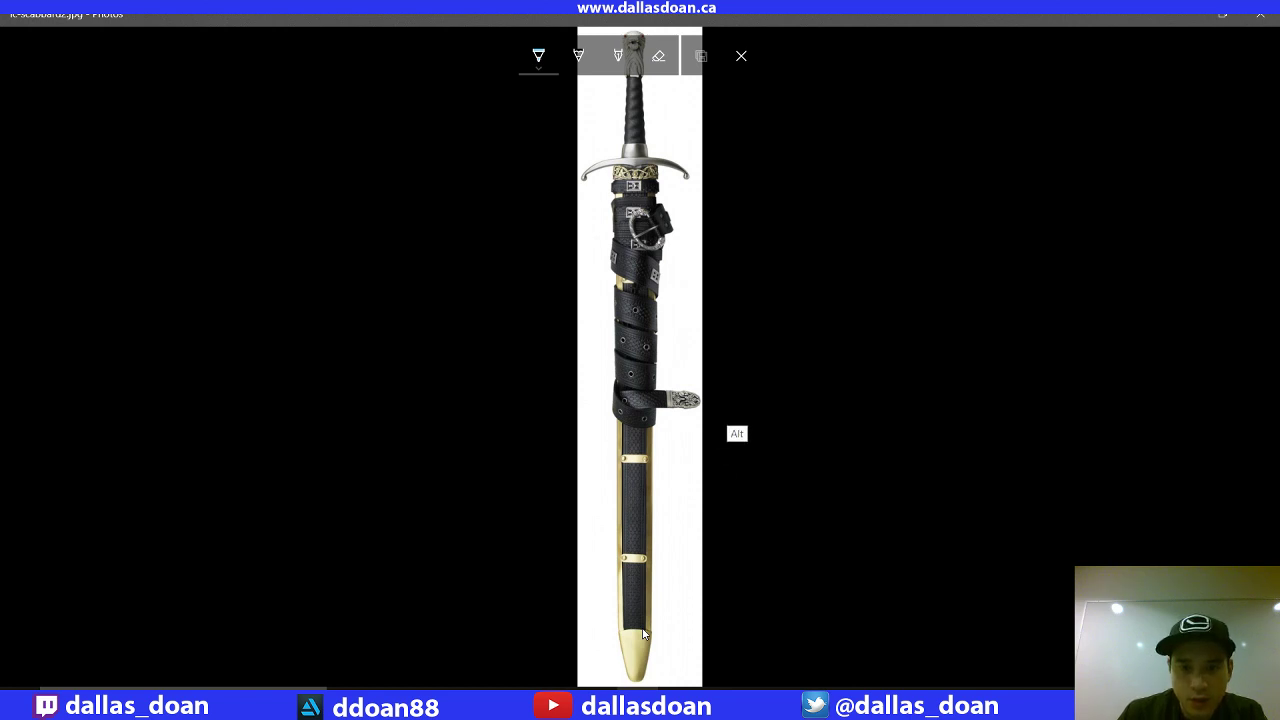
pyautogui.click(642, 628)
pyautogui.moveTo(689, 520); pyautogui.dragTo(673, 445)
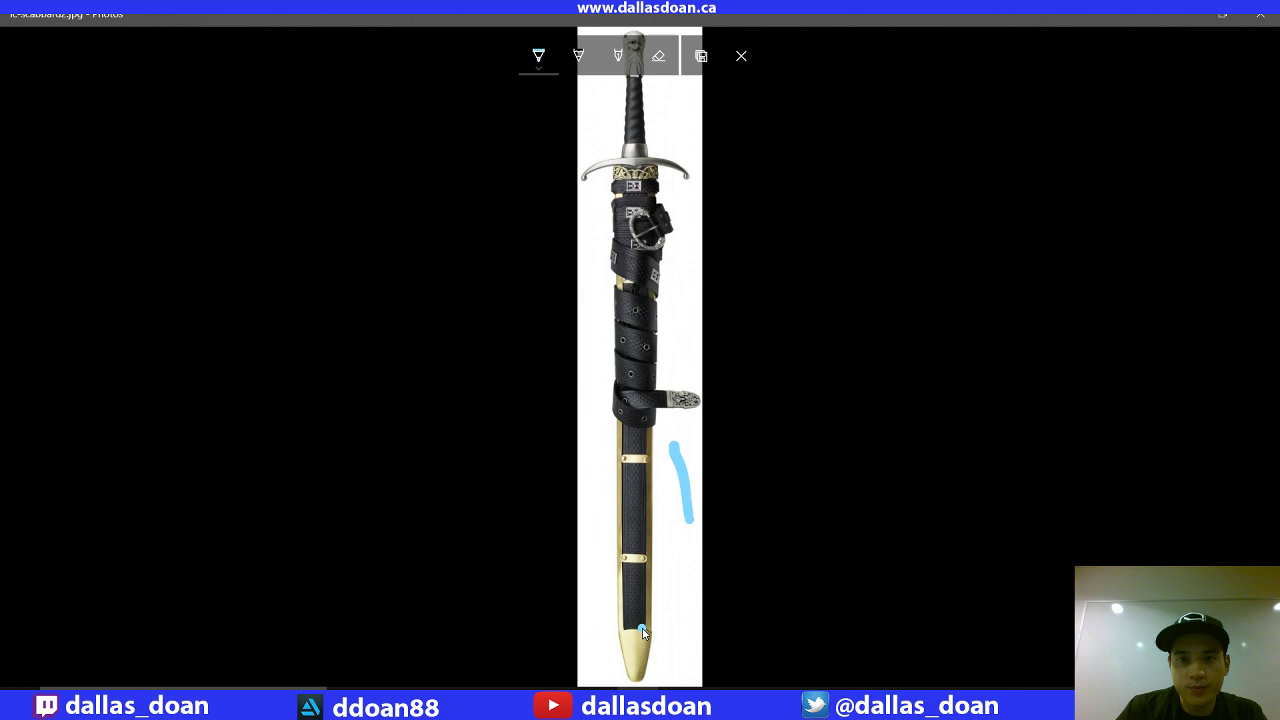
pyautogui.click(741, 56)
pyautogui.click(743, 147)
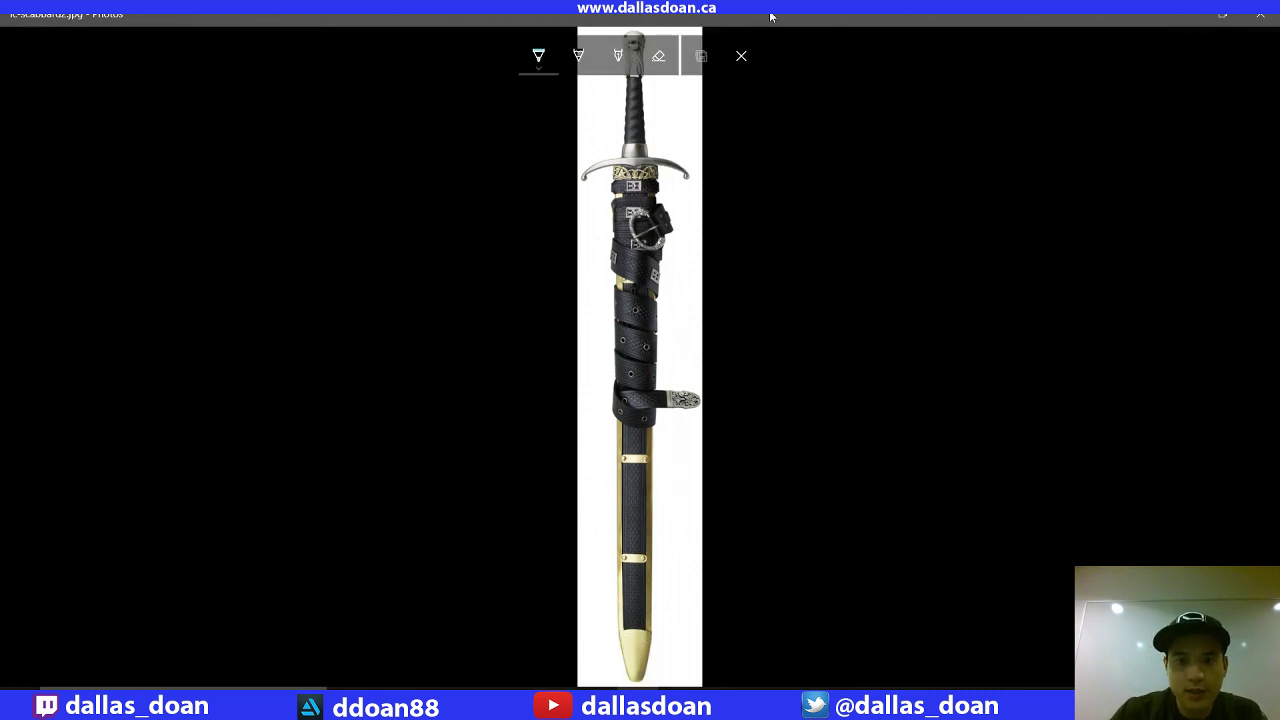
pyautogui.click(741, 56)
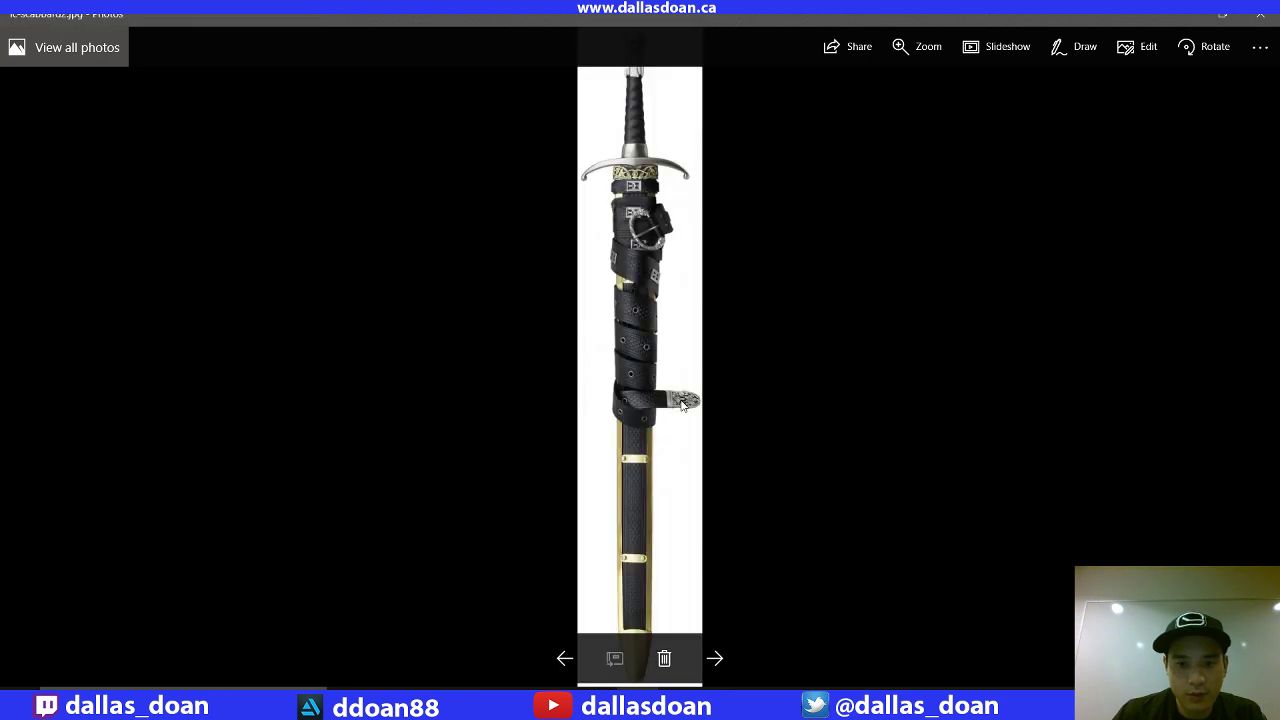
# Examine the woven leather insert between the gold bands on the lower scabbard in the reference photo.
pyautogui.keyDown('ctrl'); pyautogui.scroll(4, 684, 405); pyautogui.keyUp('ctrl')
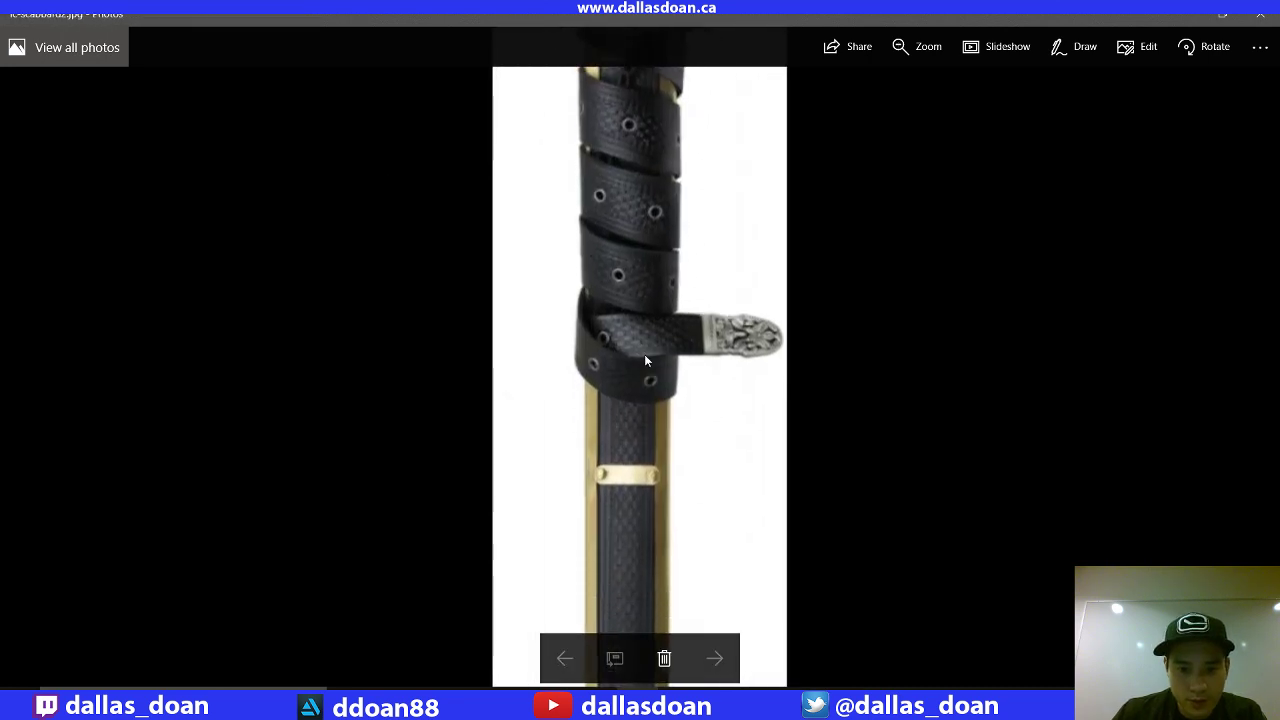
pyautogui.scroll(-2, 641, 310)
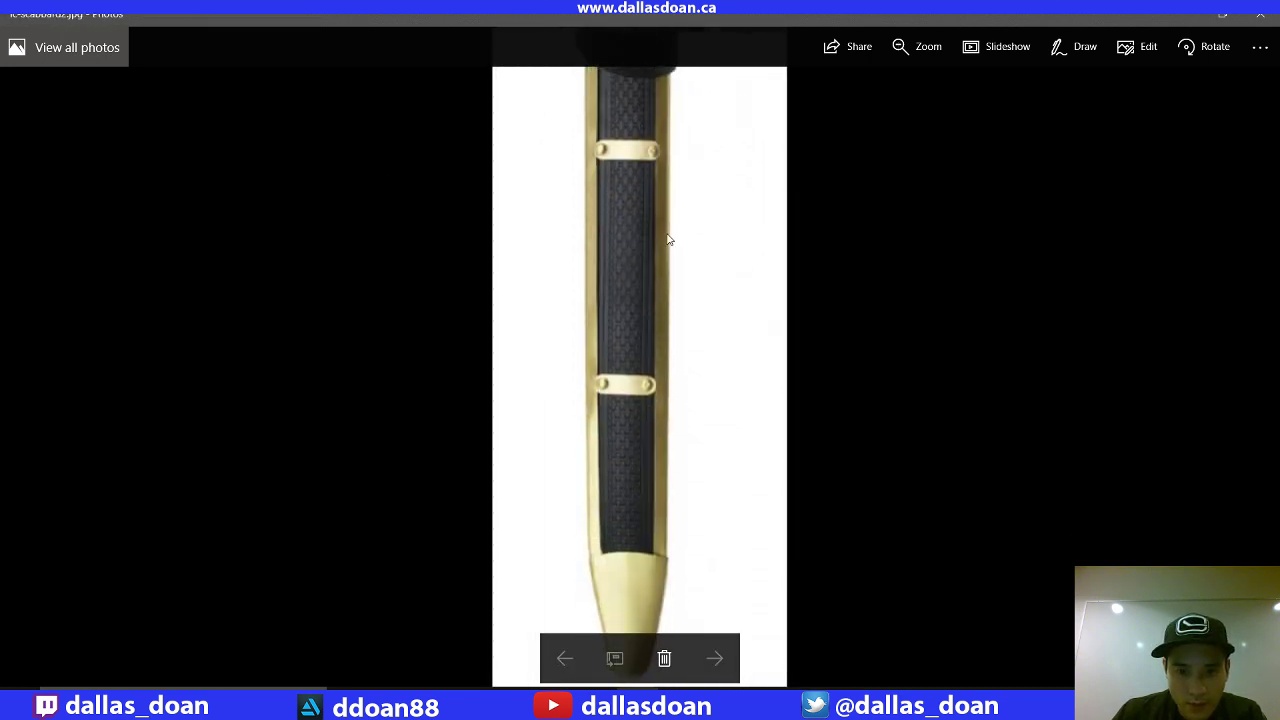
pyautogui.keyDown('ctrl'); pyautogui.scroll(3, 675, 250); pyautogui.keyUp('ctrl')
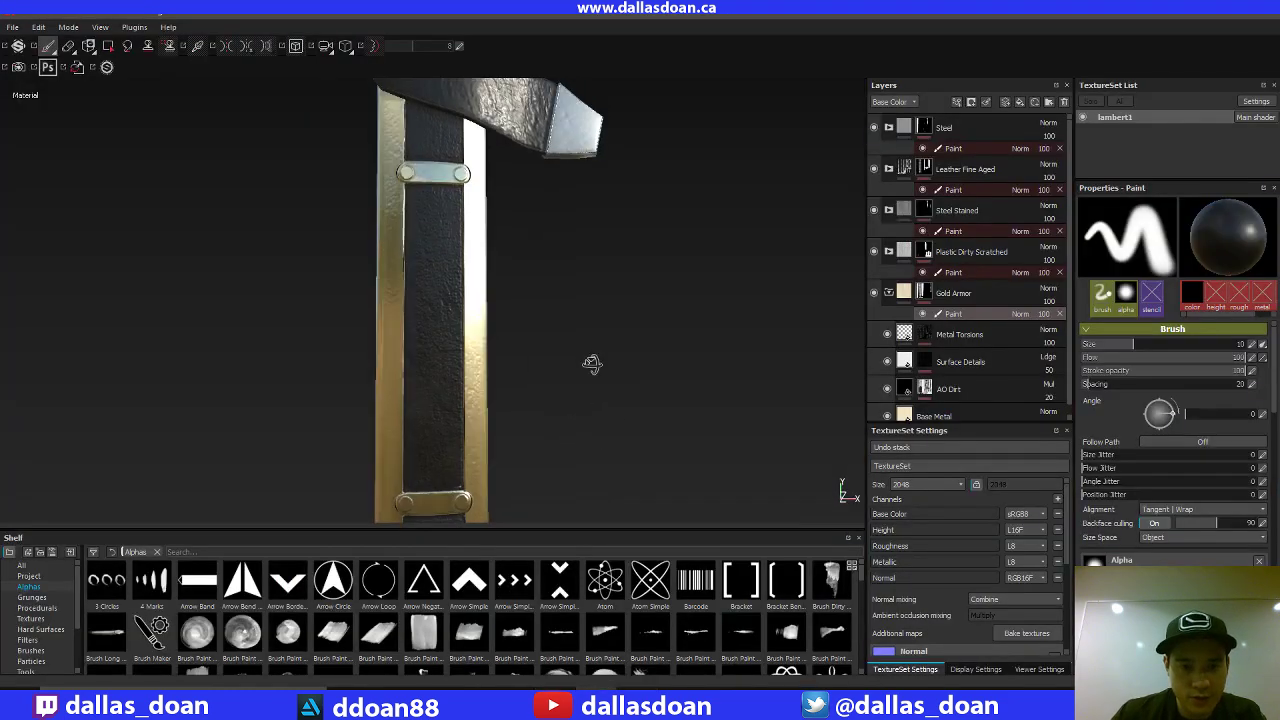
# Return to Substance Painter, collapse the Gold Armor folder and expand the Leather Fine Aged folder.
pyautogui.keyDown('alt'); pyautogui.moveTo(592, 364); pyautogui.dragTo(575, 355); pyautogui.keyUp('alt')
pyautogui.keyDown('alt'); pyautogui.moveTo(646, 325); pyautogui.dragTo(709, 343, button='middle'); pyautogui.keyUp('alt')
pyautogui.click(889, 294)
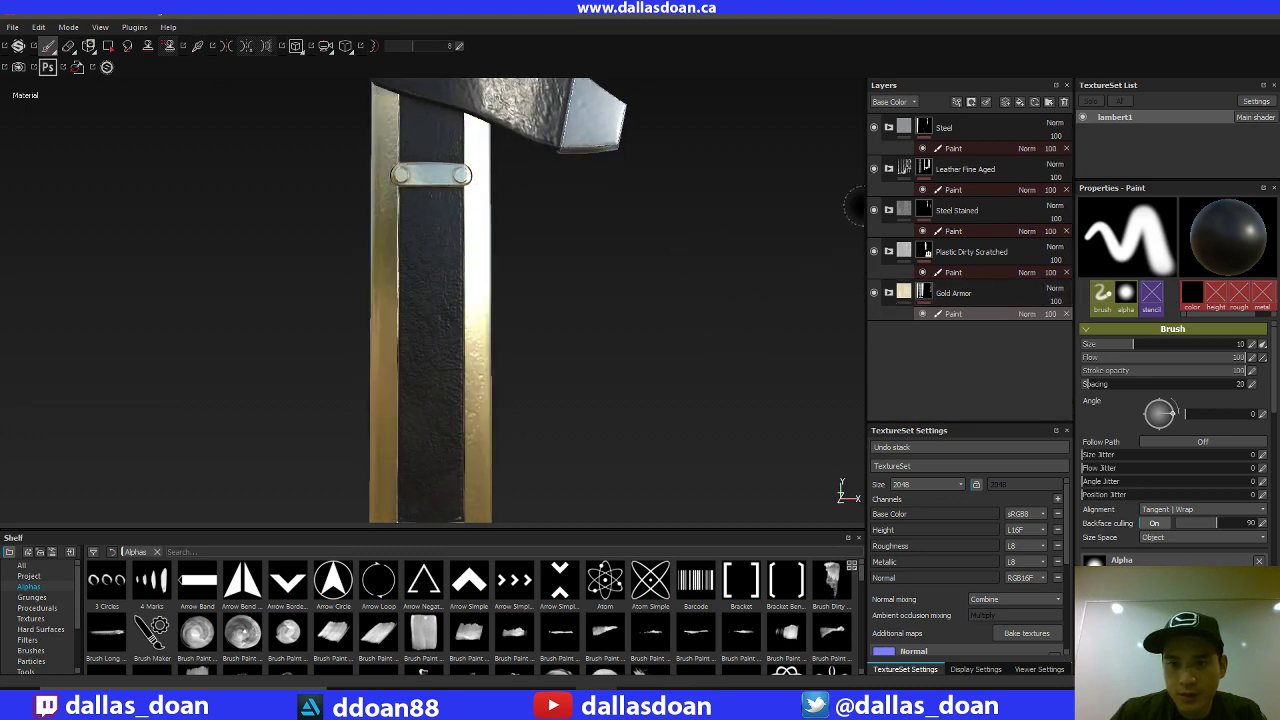
pyautogui.click(888, 169)
# Add a fill layer and place it in the Leather Fine Aged folder, directly above the Dust layer.
pyautogui.keyDown('alt'); pyautogui.moveTo(711, 298); pyautogui.dragTo(636, 280); pyautogui.keyUp('alt')
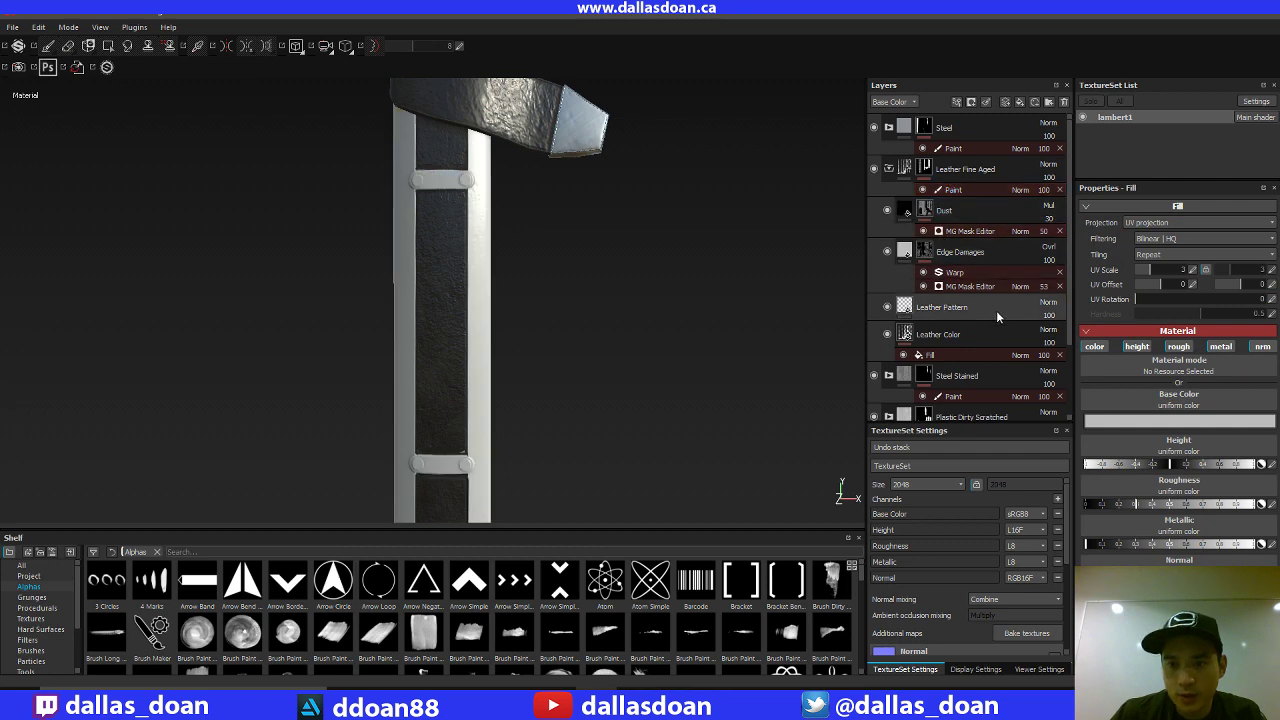
pyautogui.scroll(-1, 991, 344)
pyautogui.scroll(-2, 990, 343)
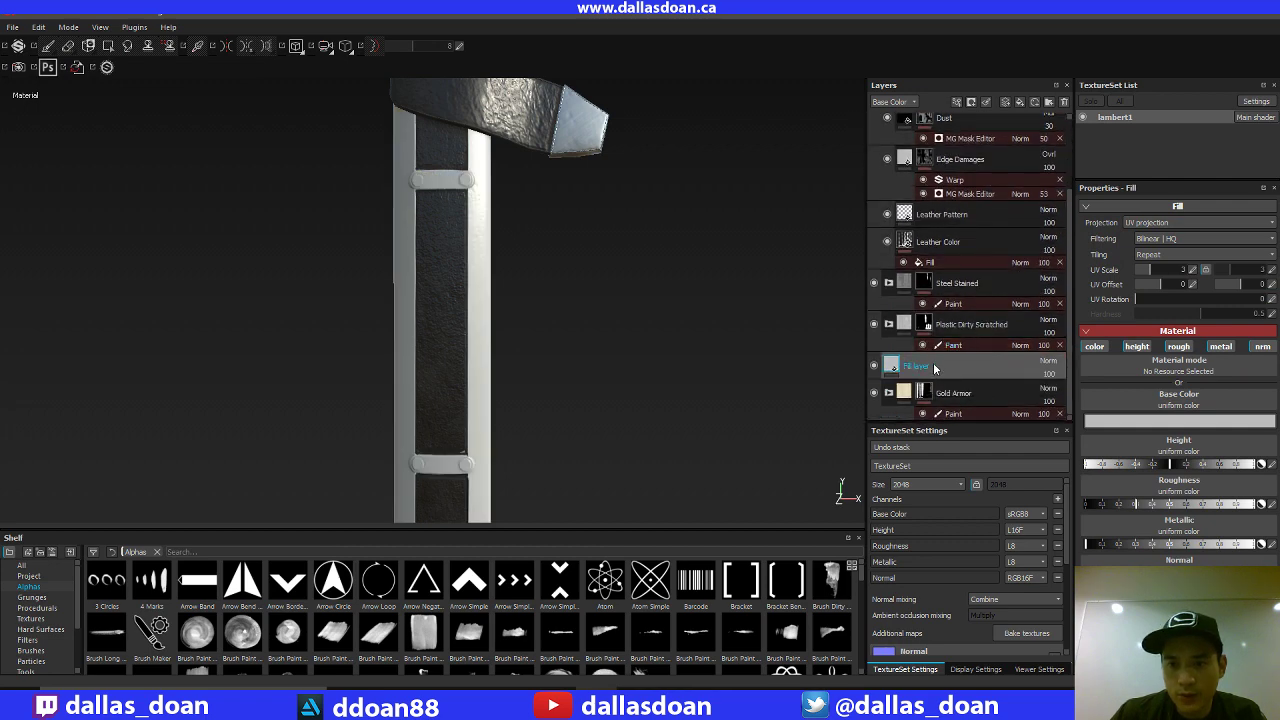
pyautogui.scroll(2, 935, 364)
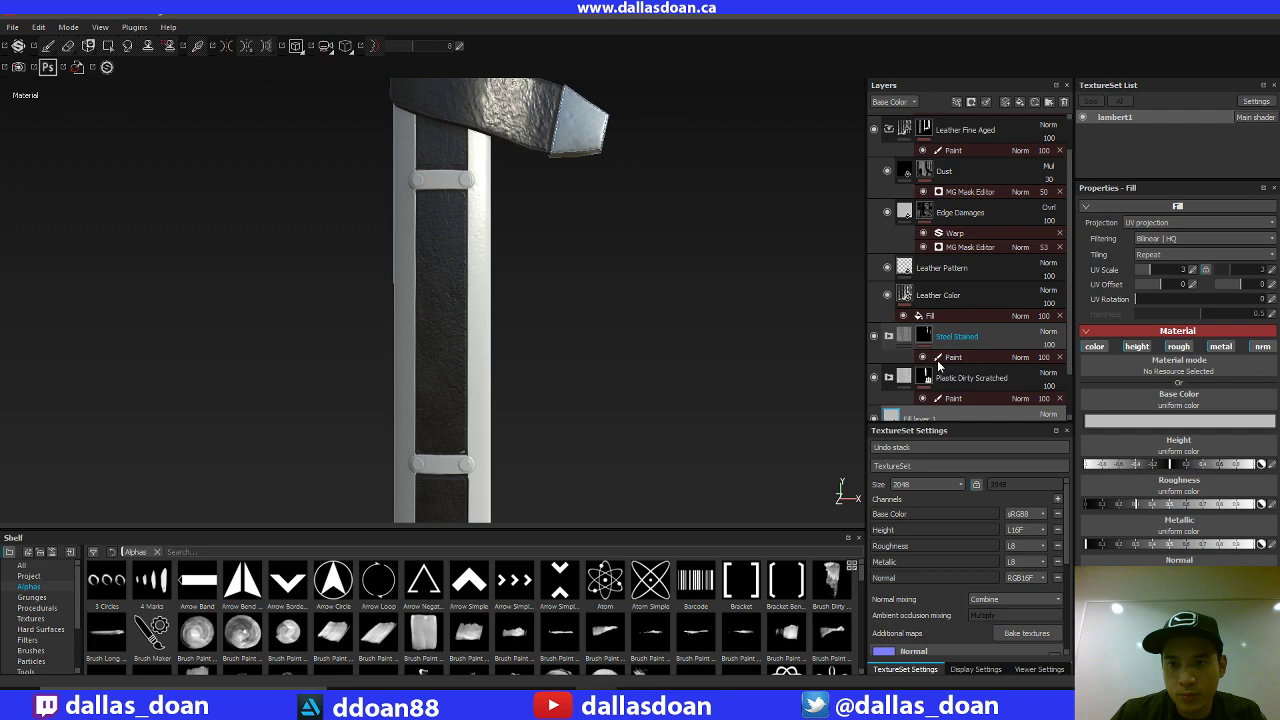
pyautogui.moveTo(921, 418); pyautogui.dragTo(935, 179)
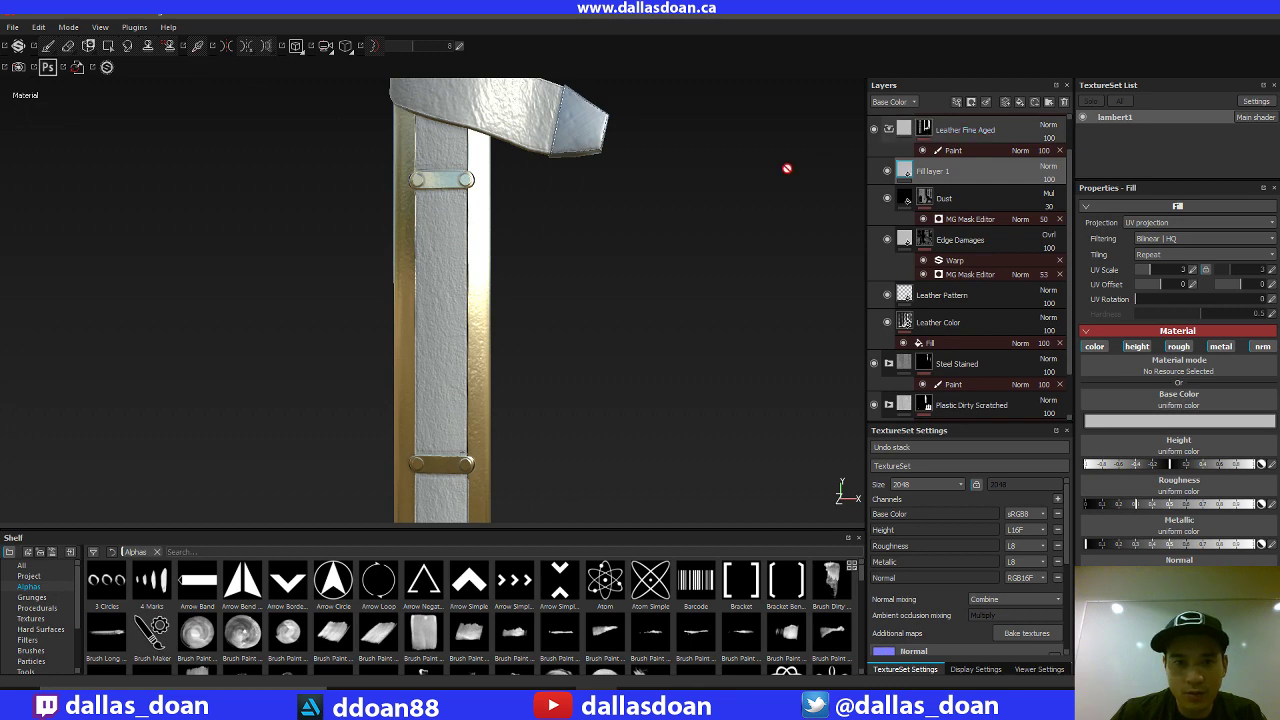
# Inspect the new fill layer's coverage of the leather straps and inserts along the scabbard.
pyautogui.keyDown('alt'); pyautogui.moveTo(700, 230); pyautogui.dragTo(706, 390); pyautogui.keyUp('alt')
pyautogui.keyDown('alt'); pyautogui.moveTo(706, 390); pyautogui.dragTo(688, 480, button='middle'); pyautogui.keyUp('alt')
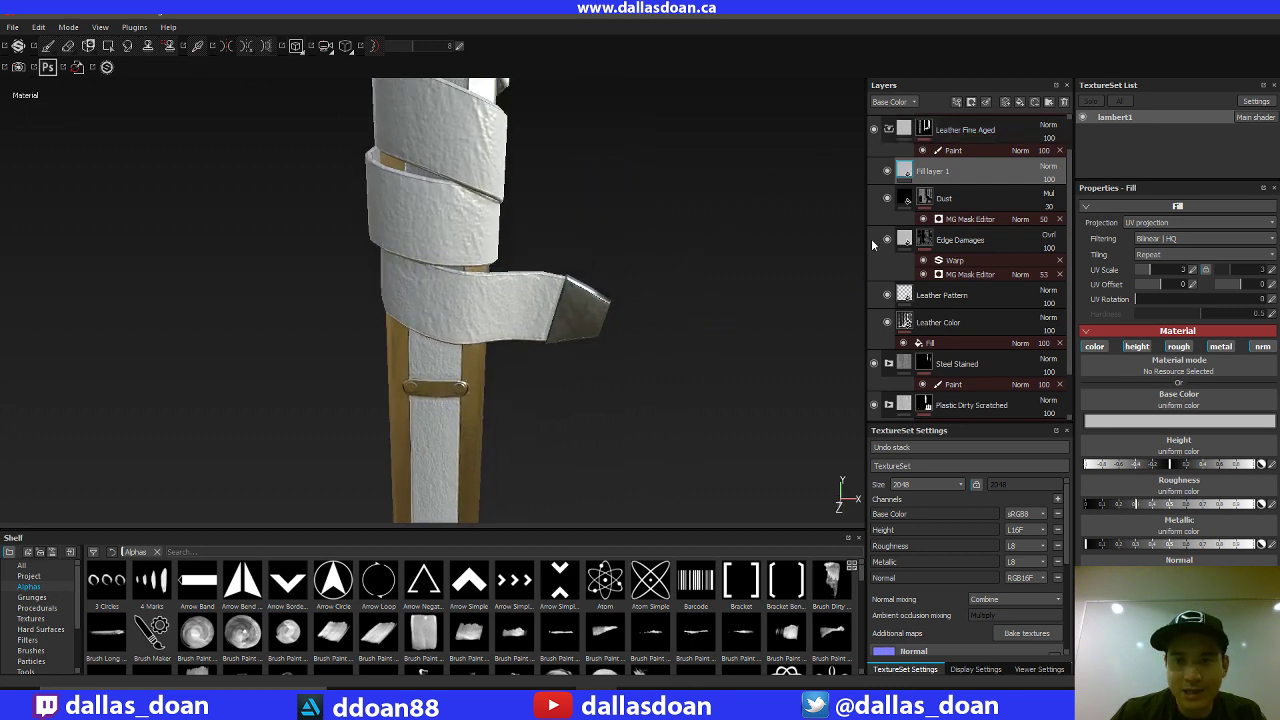
pyautogui.keyDown('alt'); pyautogui.moveTo(718, 184); pyautogui.dragTo(703, 300); pyautogui.keyUp('alt')
pyautogui.keyDown('alt'); pyautogui.moveTo(703, 300); pyautogui.dragTo(570, 283, button='right'); pyautogui.keyUp('alt')
pyautogui.moveTo(569, 283)
pyautogui.keyDown('alt'); pyautogui.mouseDown()
pyautogui.moveTo(629, 277)
pyautogui.moveTo(540, 186)
pyautogui.moveTo(623, 317)
pyautogui.moveTo(553, 273)
pyautogui.mouseUp(); pyautogui.keyUp('alt')
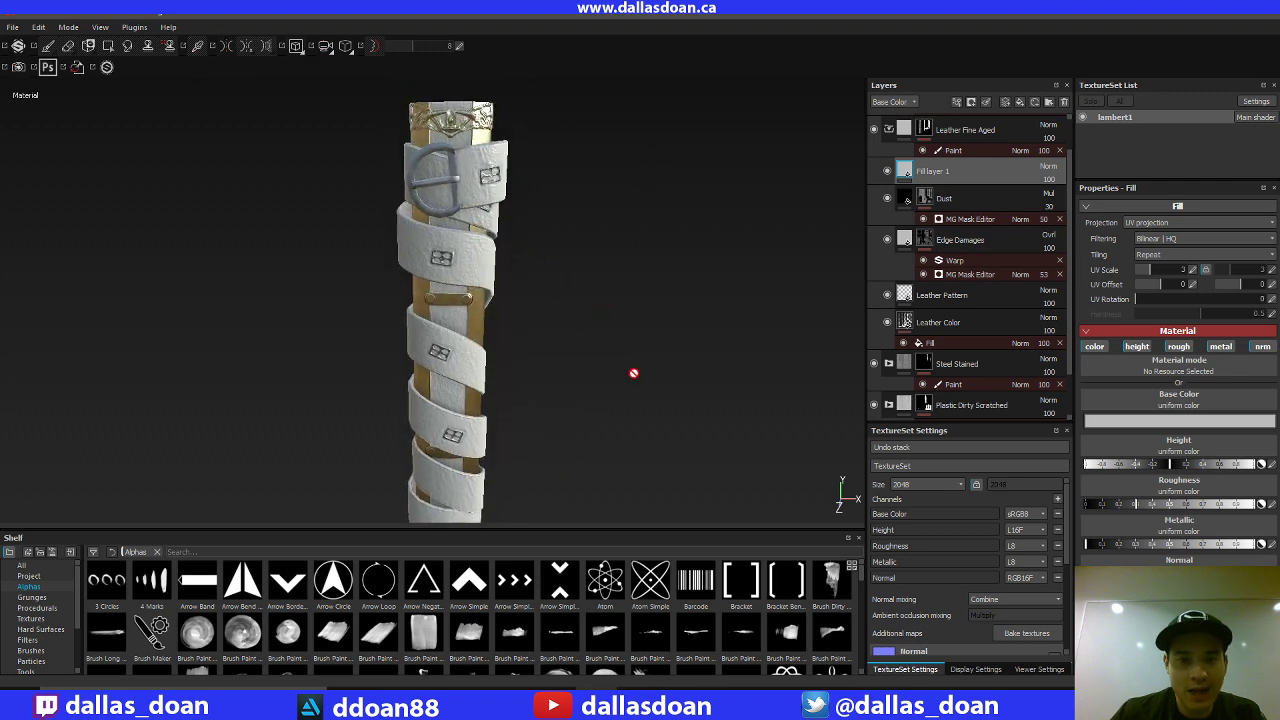
pyautogui.keyDown('alt'); pyautogui.moveTo(633, 373); pyautogui.dragTo(682, 255); pyautogui.keyUp('alt')
pyautogui.keyDown('alt'); pyautogui.moveTo(591, 235); pyautogui.dragTo(636, 274); pyautogui.keyUp('alt')
pyautogui.keyDown('alt'); pyautogui.moveTo(639, 224); pyautogui.dragTo(734, 234); pyautogui.keyUp('alt')
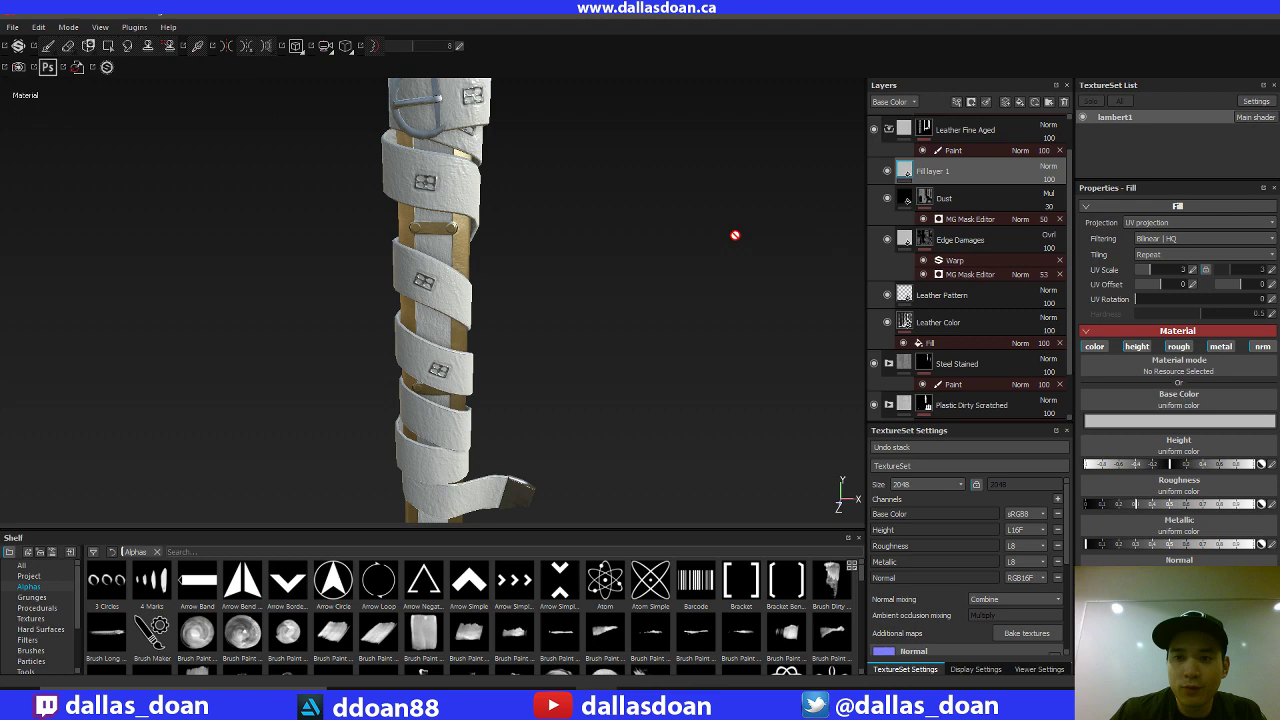
# Add a black mask to the fill layer above Dust in the Leather Fine Aged folder.
pyautogui.rightClick(944, 172)
pyautogui.click(980, 201)
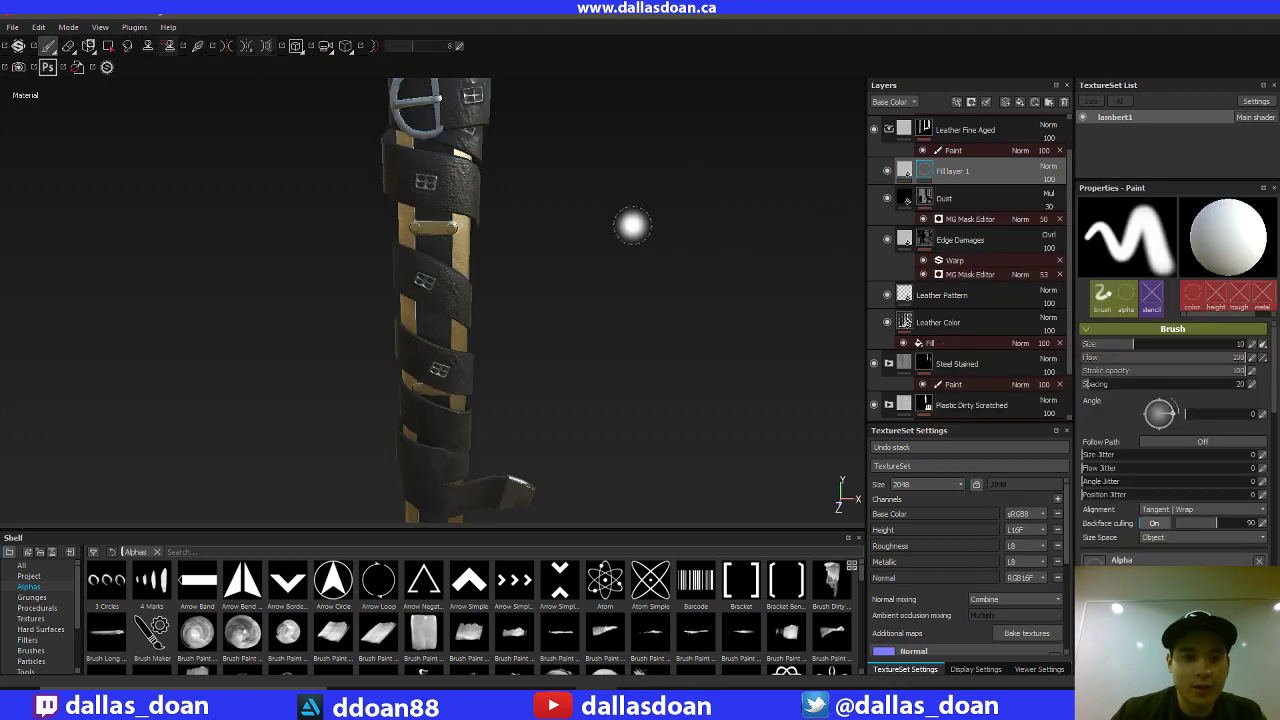
pyautogui.keyDown('alt'); pyautogui.moveTo(648, 216); pyautogui.dragTo(649, 271, button='middle'); pyautogui.keyUp('alt')
pyautogui.keyDown('alt'); pyautogui.moveTo(649, 271); pyautogui.dragTo(663, 228); pyautogui.keyUp('alt')
# Disable the roughness, metallic and color channels of the masked fill layer, leaving height and normal active.
pyautogui.click(905, 172)
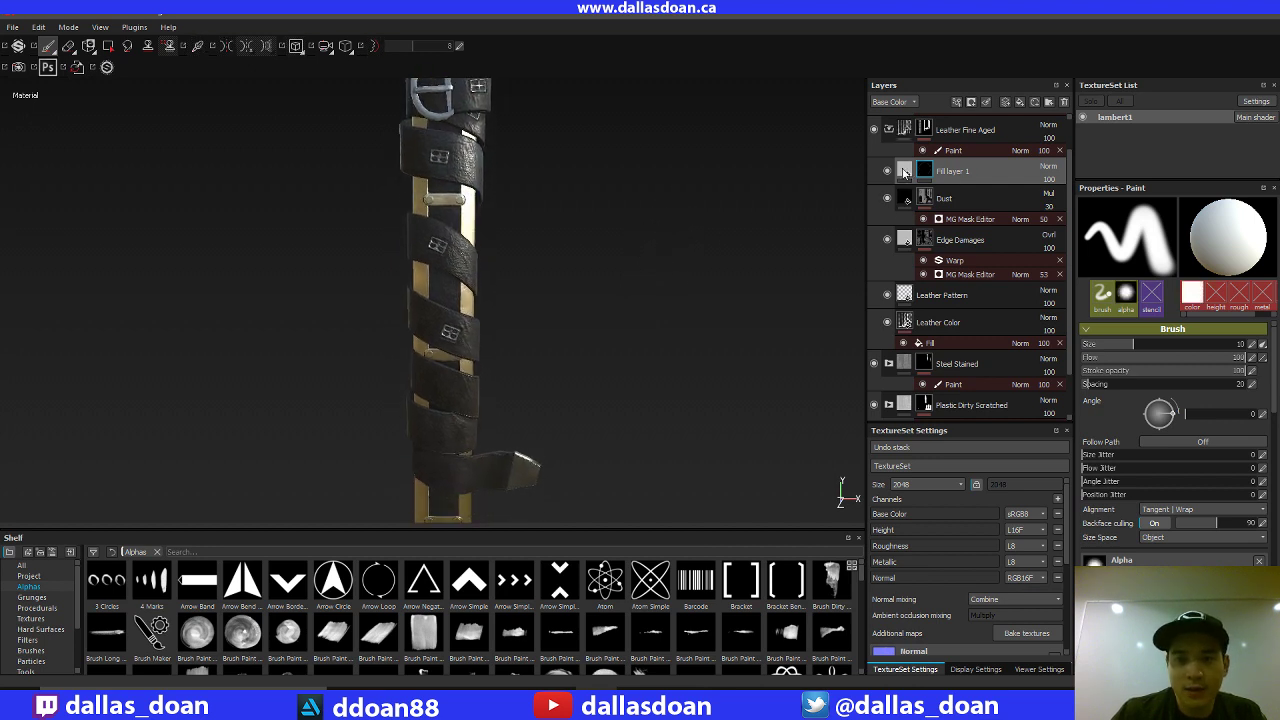
pyautogui.click(904, 172)
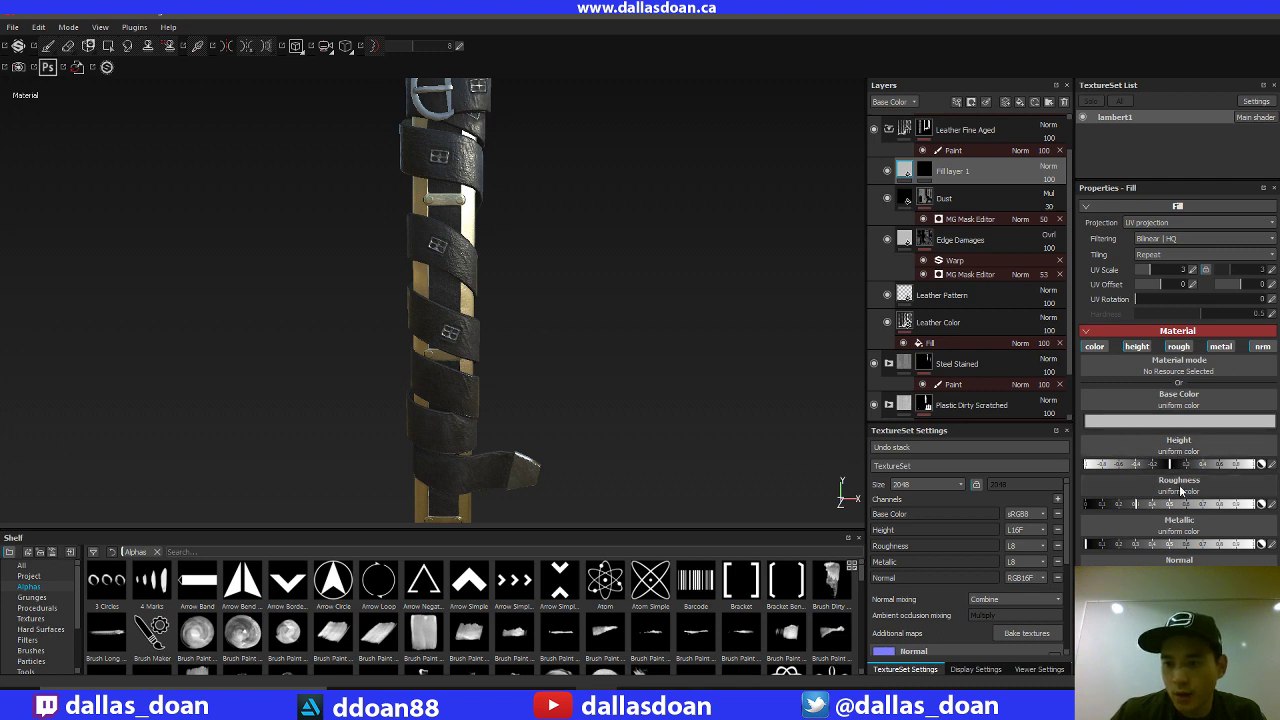
pyautogui.click(1178, 346)
pyautogui.click(1220, 346)
pyautogui.click(1094, 346)
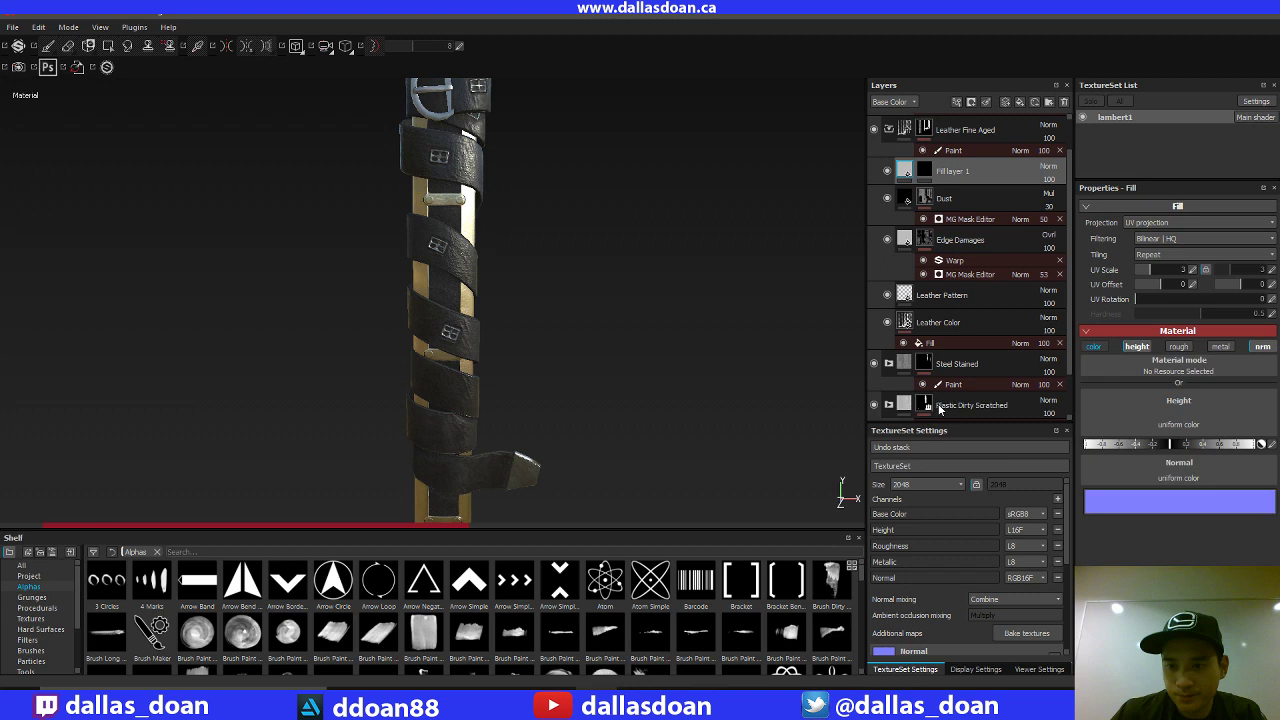
pyautogui.keyDown('alt'); pyautogui.moveTo(654, 251); pyautogui.dragTo(777, 283); pyautogui.keyUp('alt')
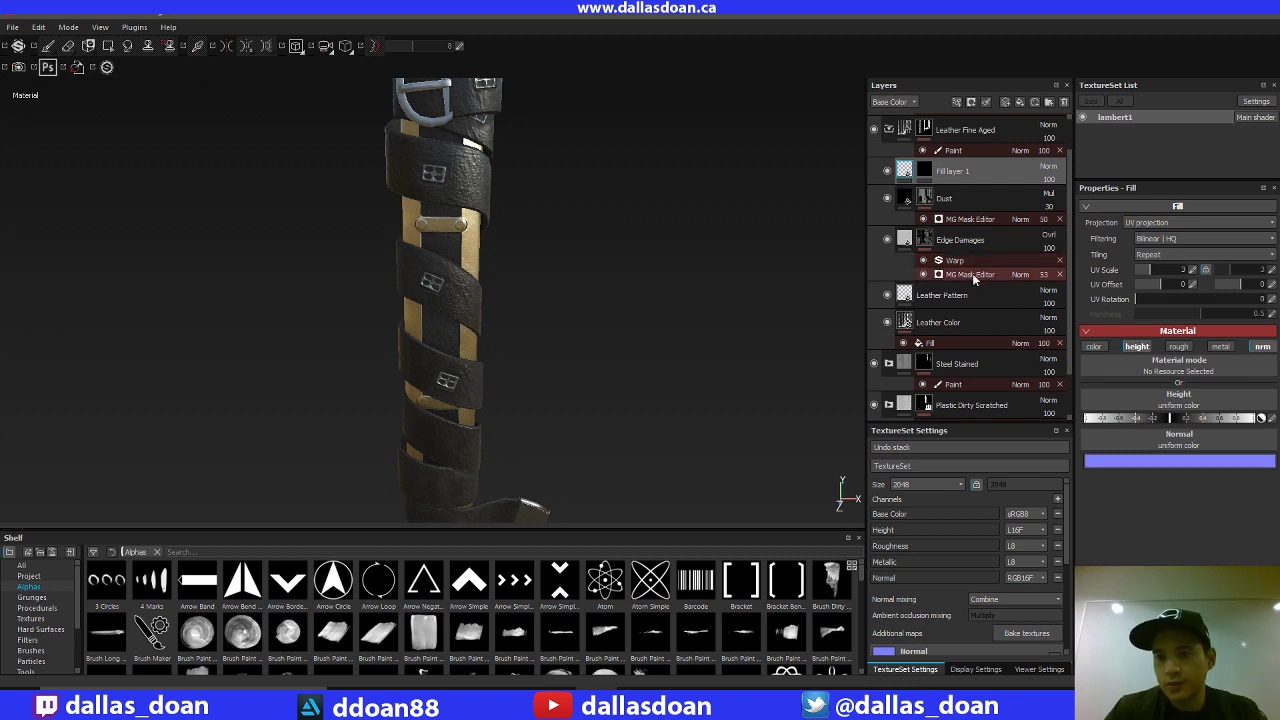
pyautogui.keyDown('alt'); pyautogui.moveTo(621, 365); pyautogui.dragTo(560, 320); pyautogui.keyUp('alt')
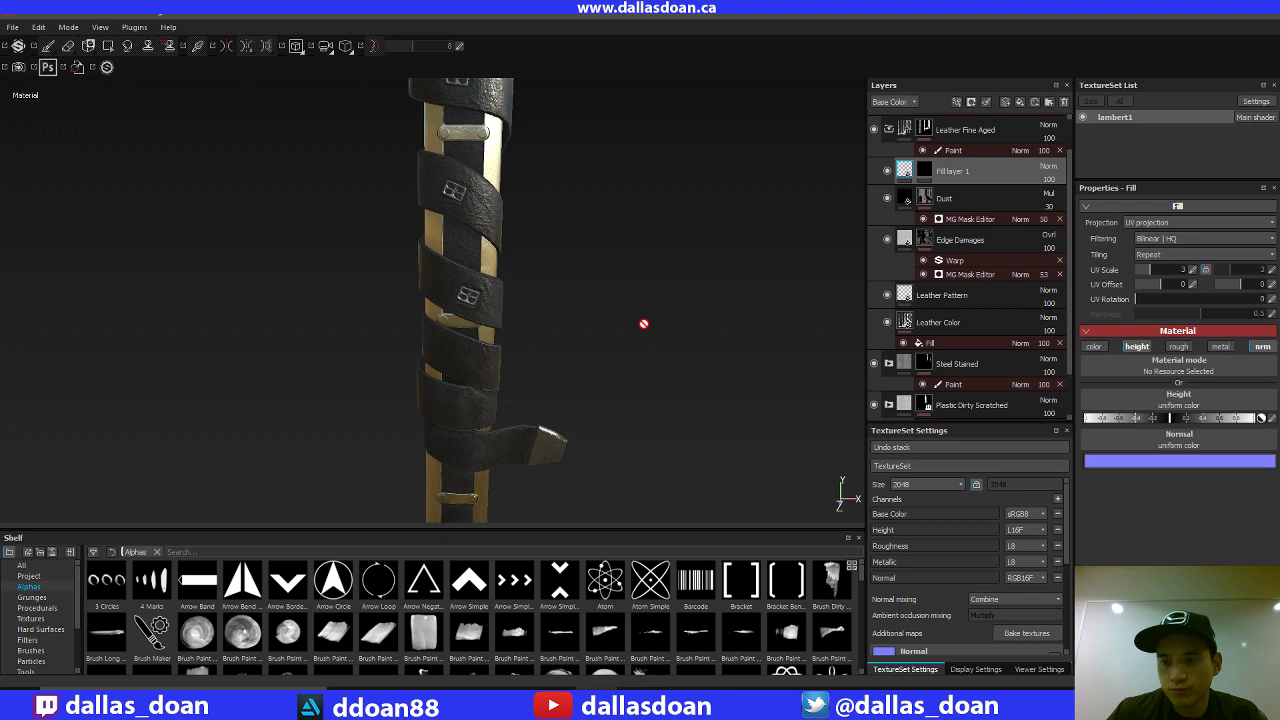
pyautogui.keyDown('alt'); pyautogui.moveTo(644, 324); pyautogui.dragTo(618, 355); pyautogui.keyUp('alt')
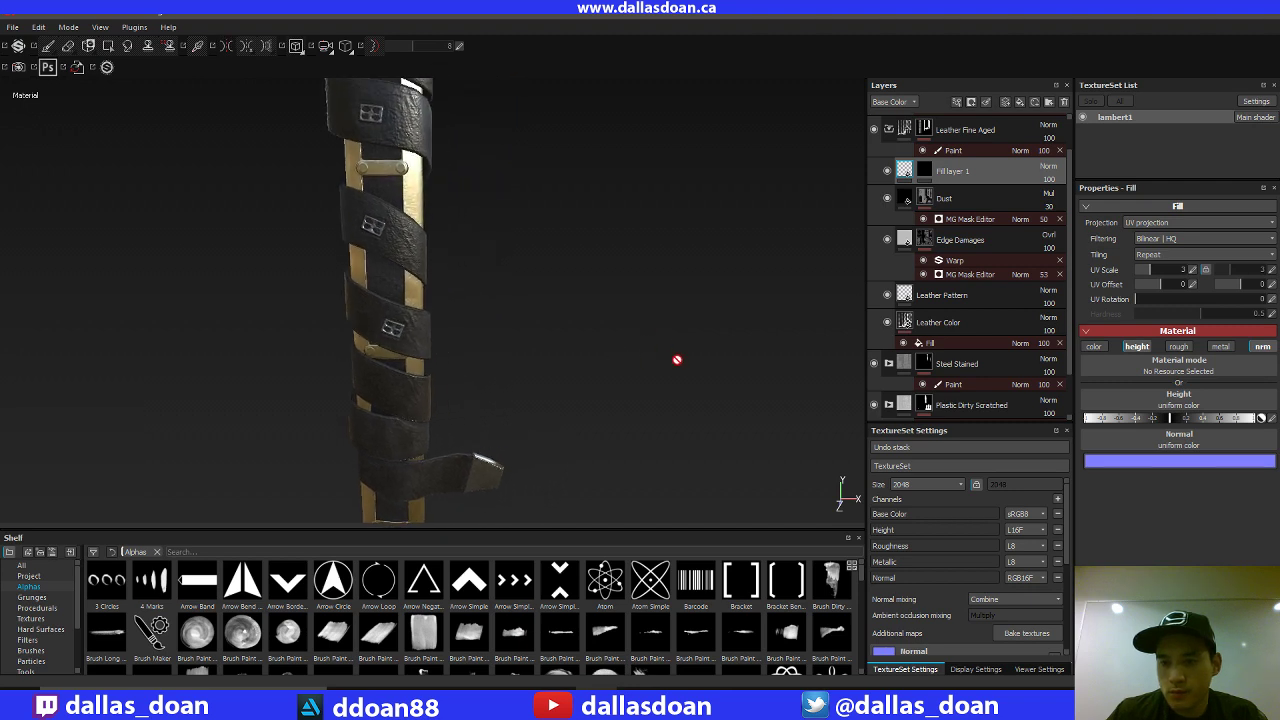
# Browse the alphas in the shelf for a pattern that suits the scabbard's leather insert.
pyautogui.click(926, 172)
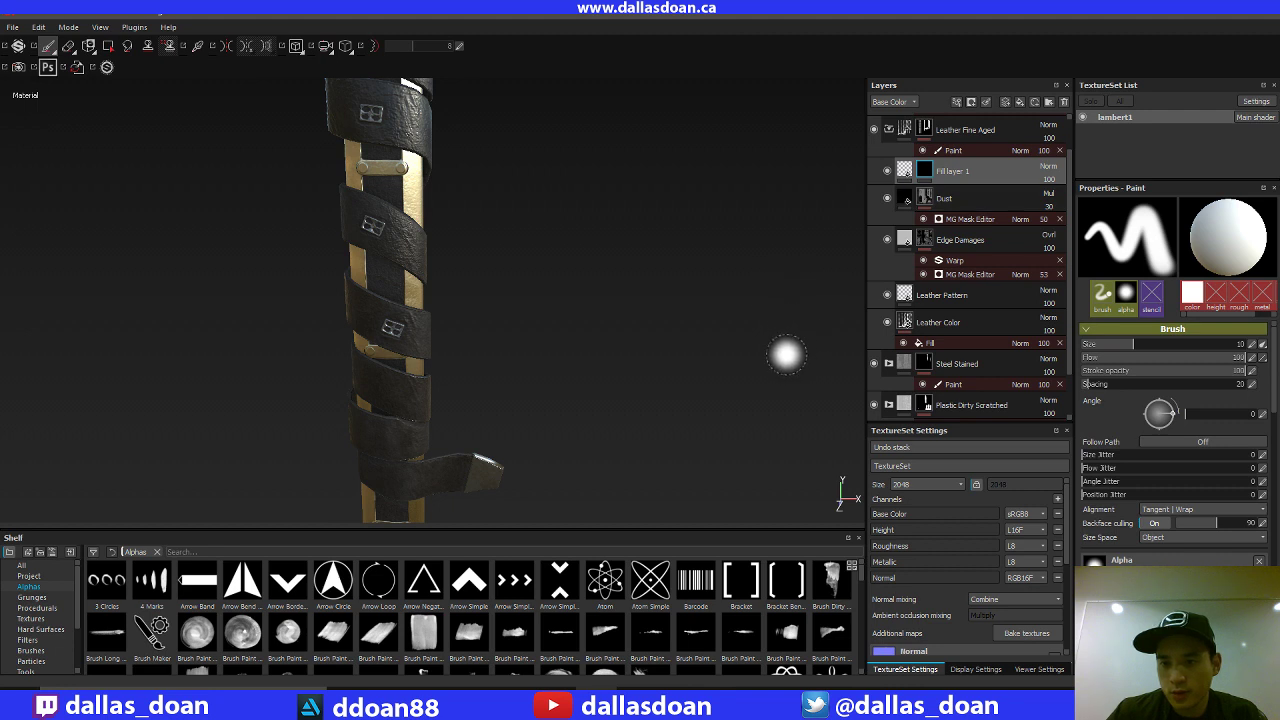
pyautogui.scroll(-3, 1148, 498)
pyautogui.scroll(-2, 1148, 498)
pyautogui.scroll(5, 1142, 484)
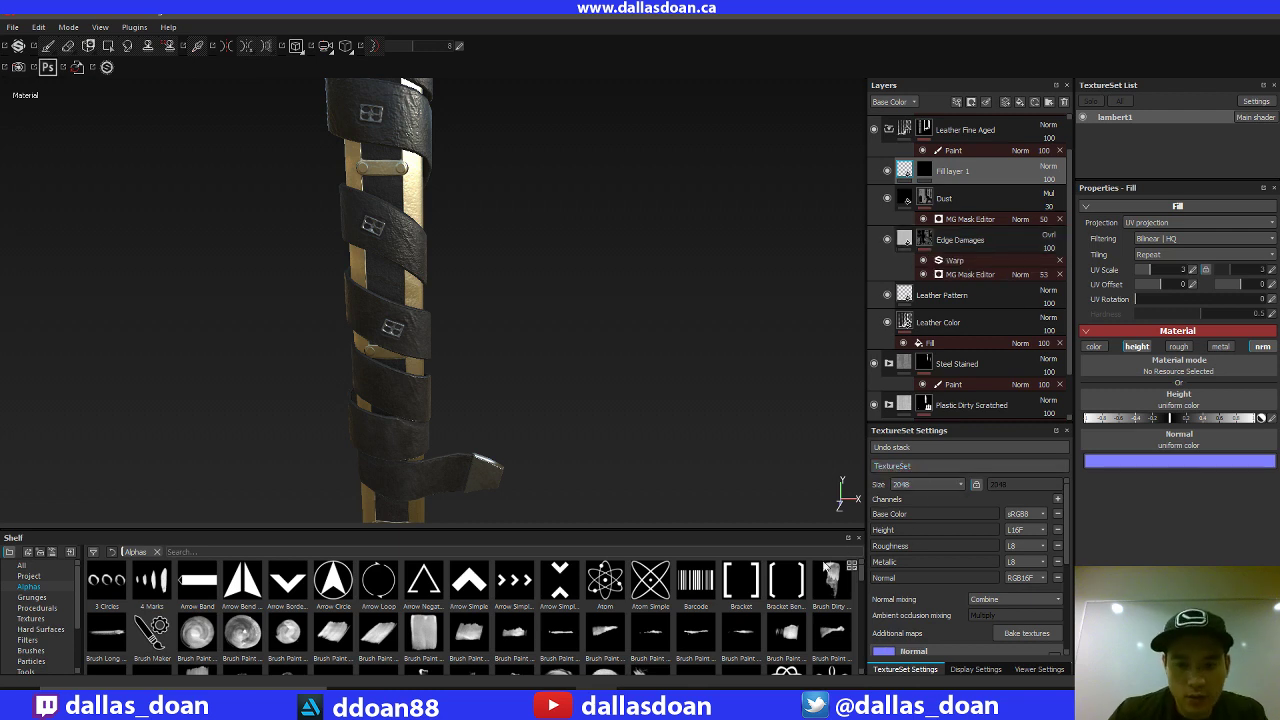
pyautogui.scroll(-2, 863, 578)
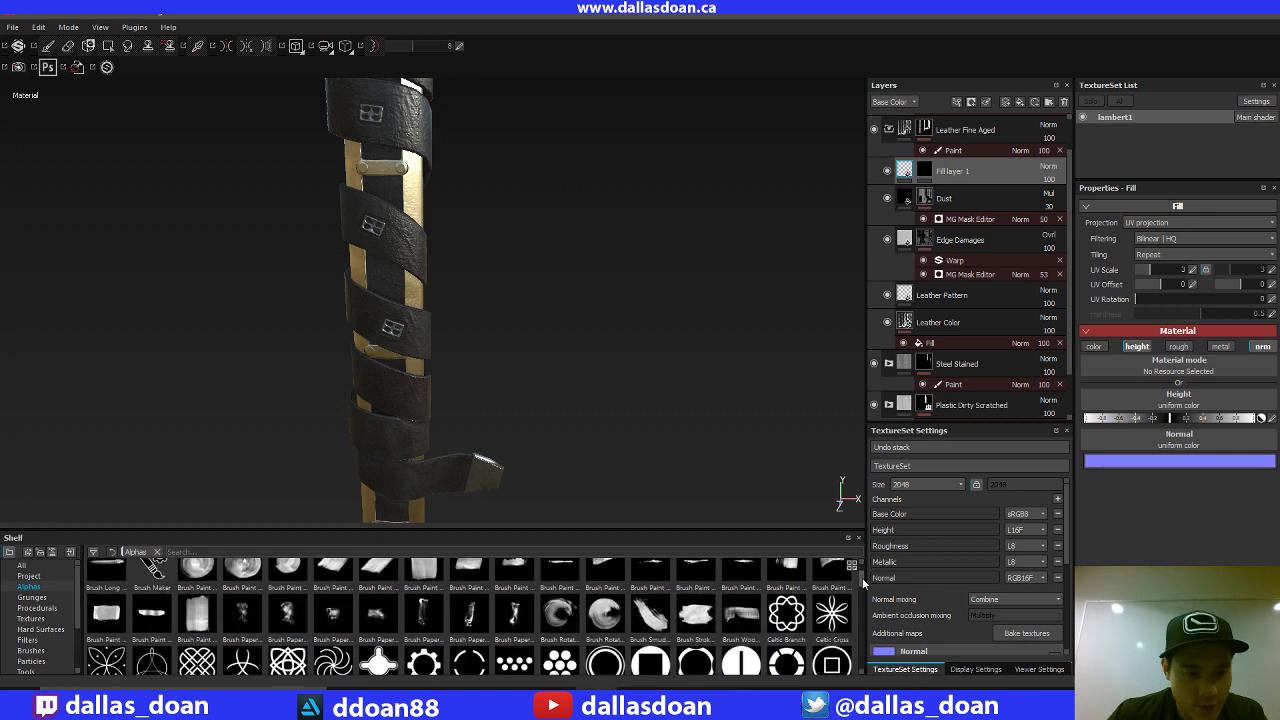
pyautogui.scroll(-3, 862, 580)
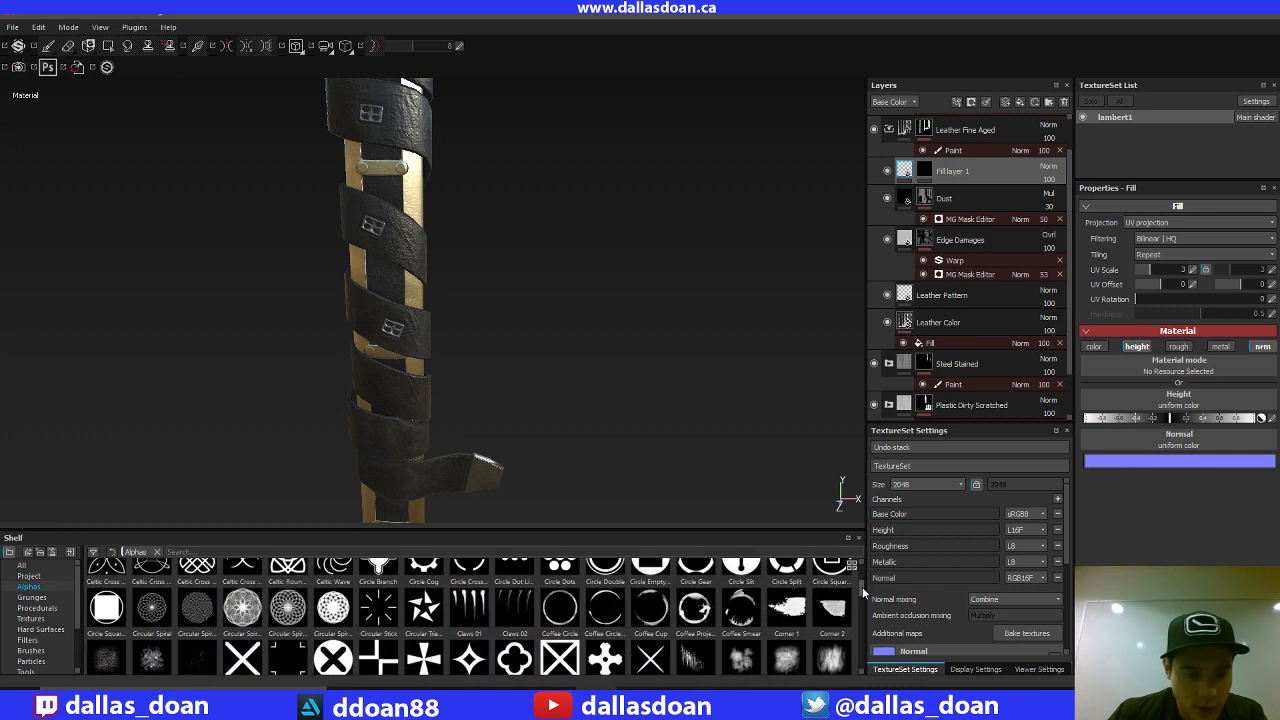
pyautogui.scroll(-2, 862, 587)
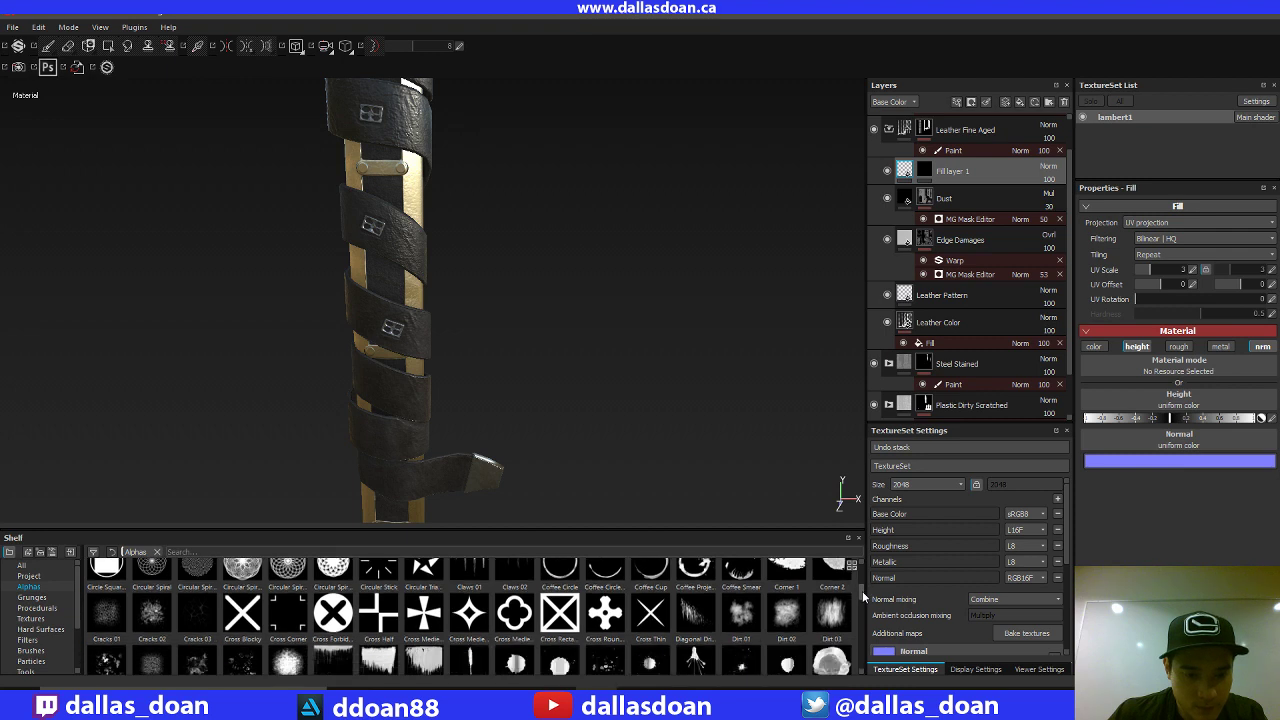
pyautogui.scroll(-1, 862, 593)
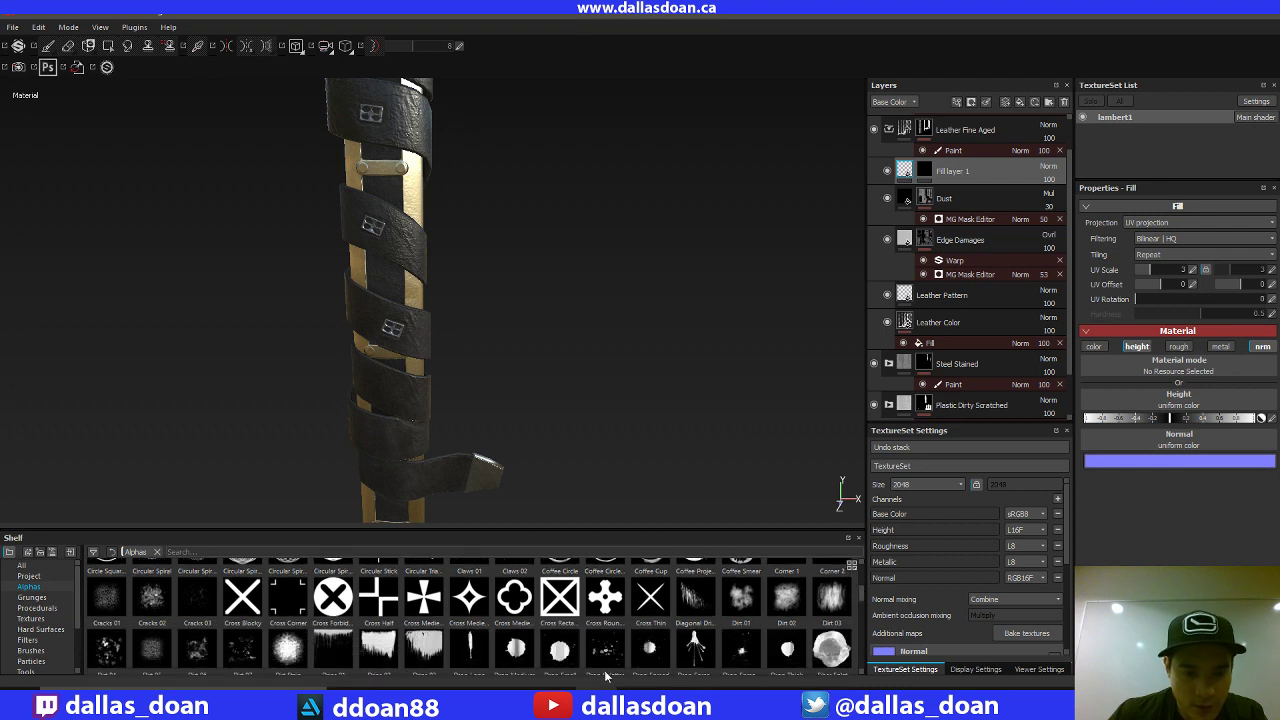
# Check the woven leather in the reference photo and look through the rest of the alphas for a matching pattern.
pyautogui.hotkey('alt', 'Tab')
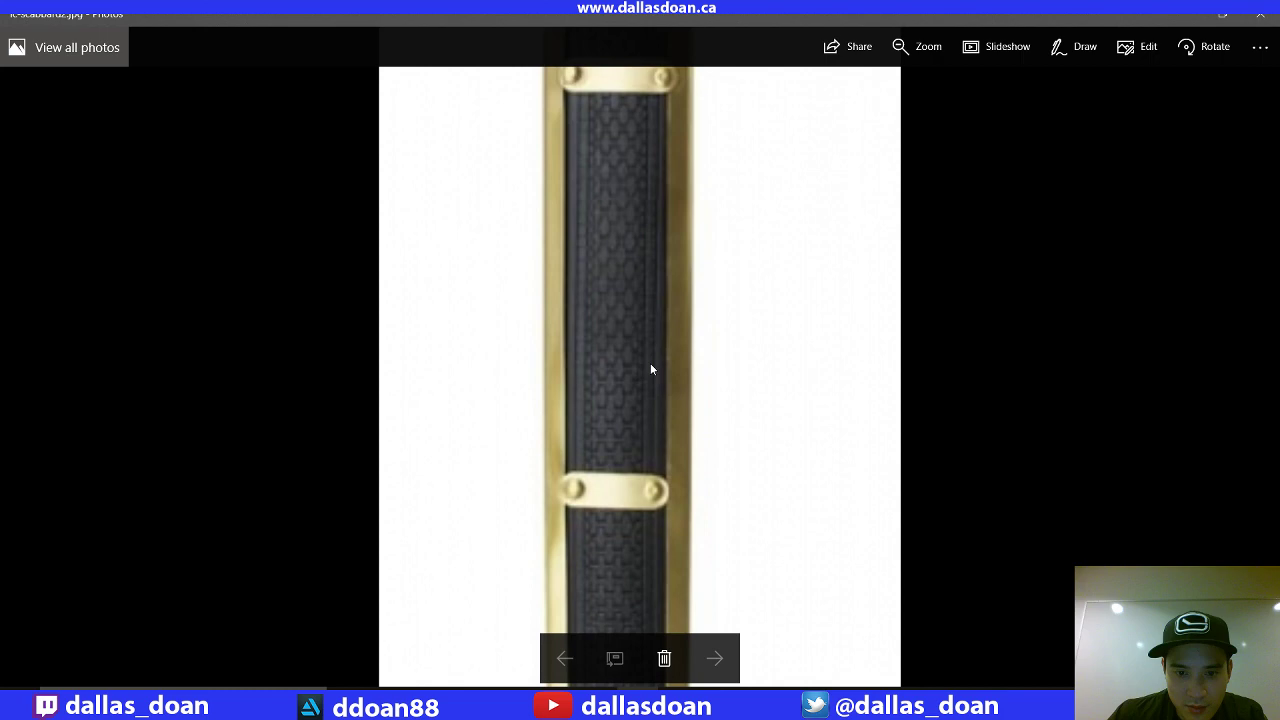
pyautogui.hotkey('alt', 'Tab')
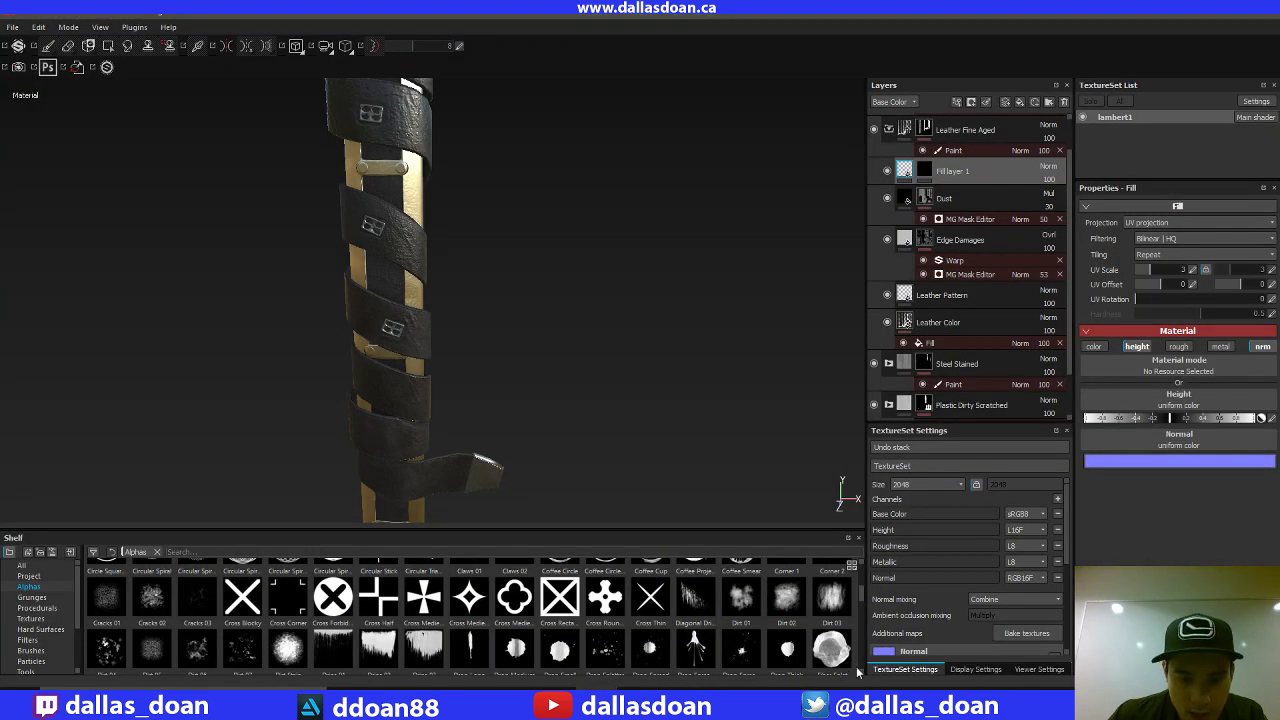
pyautogui.click(471, 597)
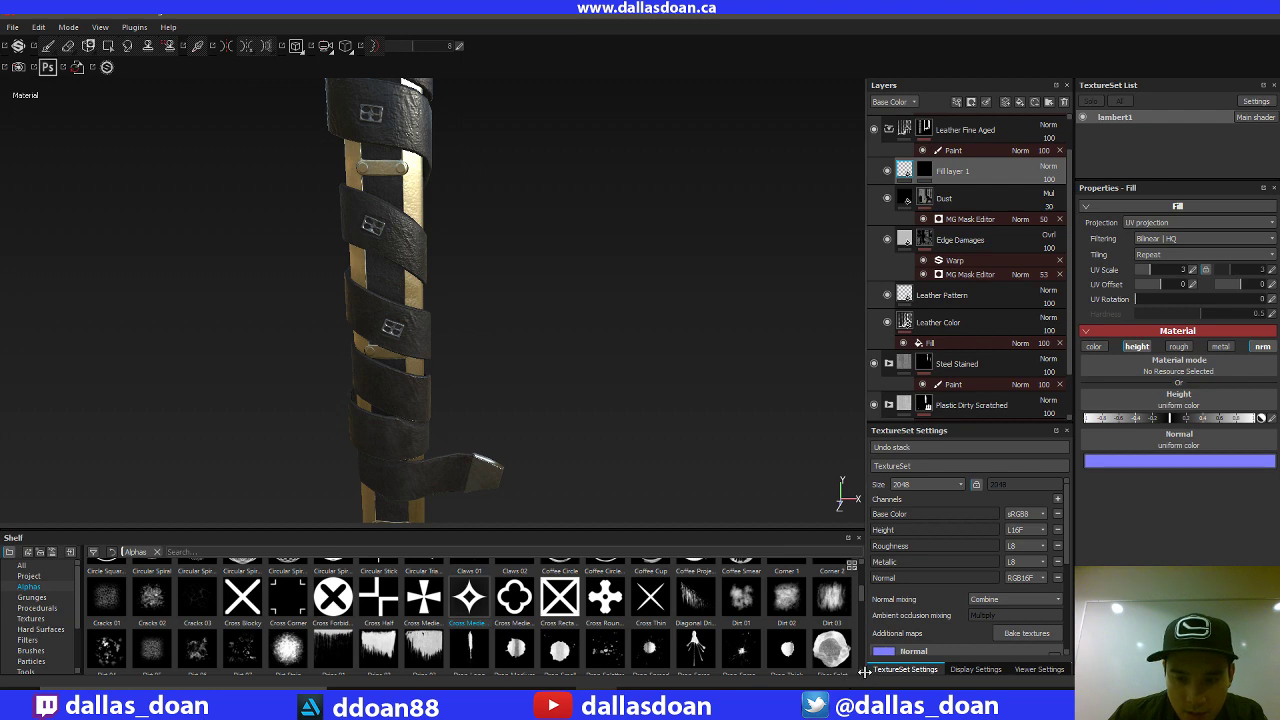
pyautogui.scroll(-2, 860, 676)
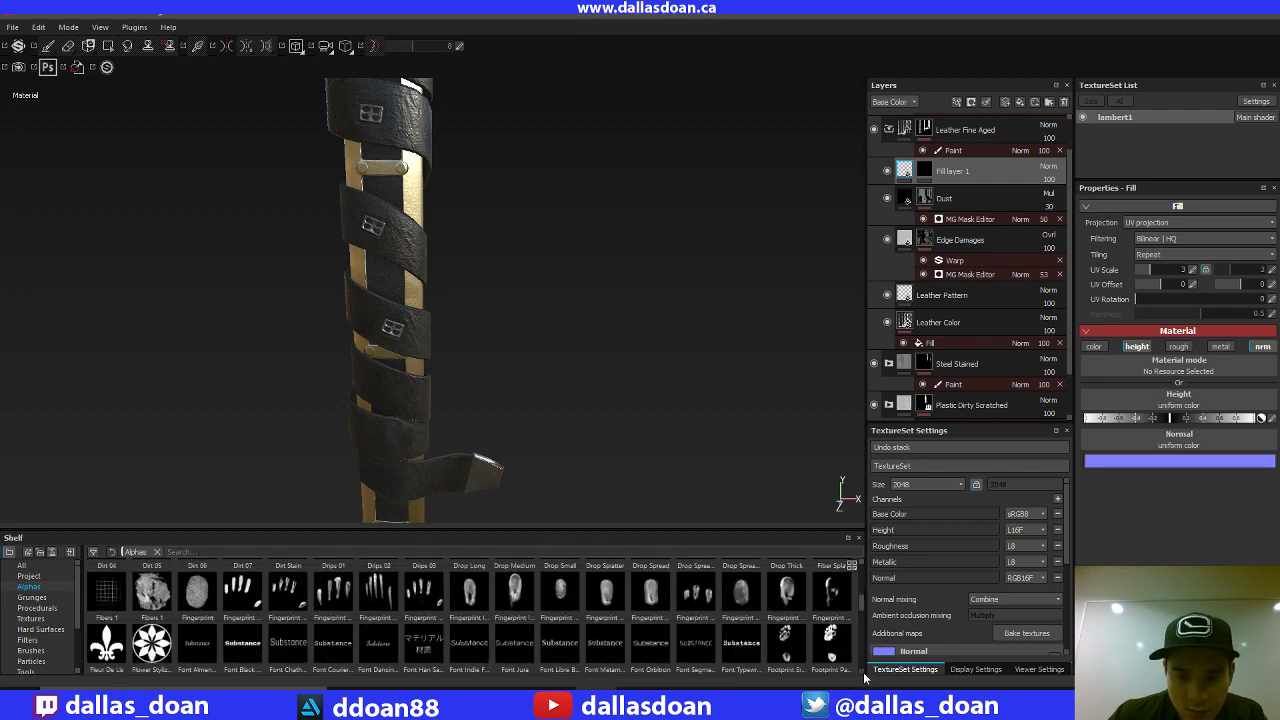
pyautogui.scroll(-2, 865, 678)
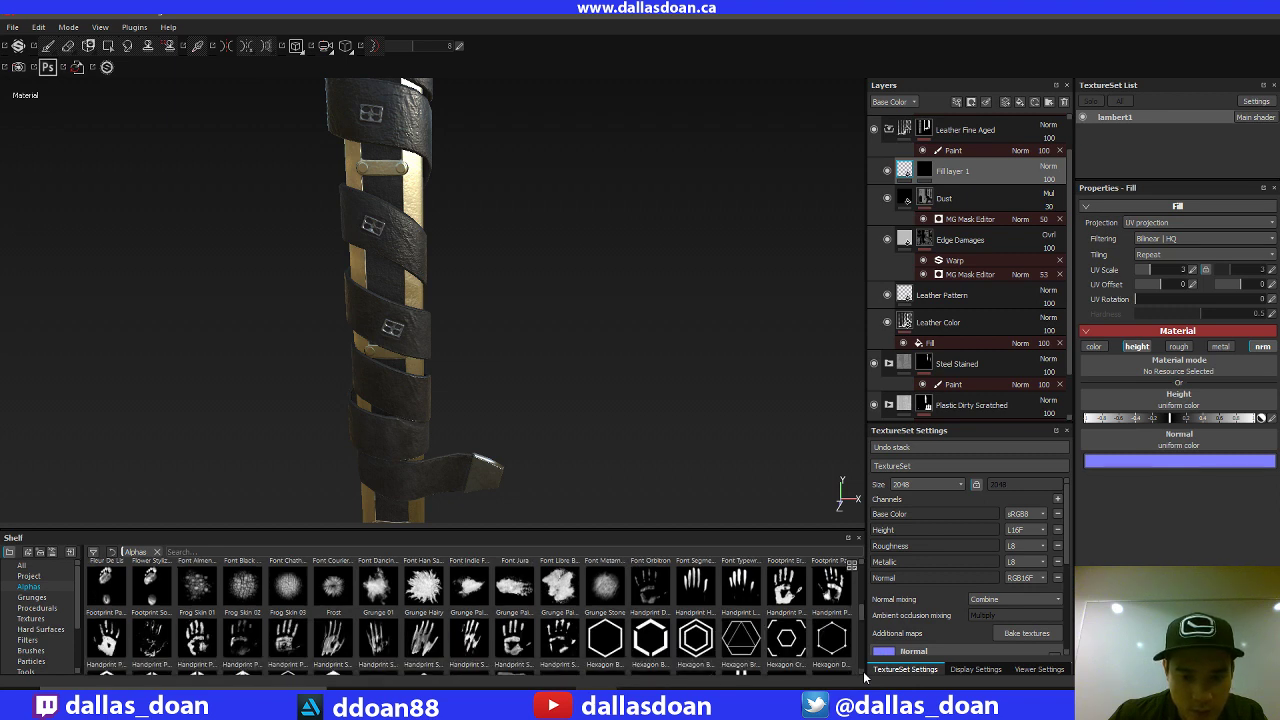
pyautogui.scroll(-1, 865, 678)
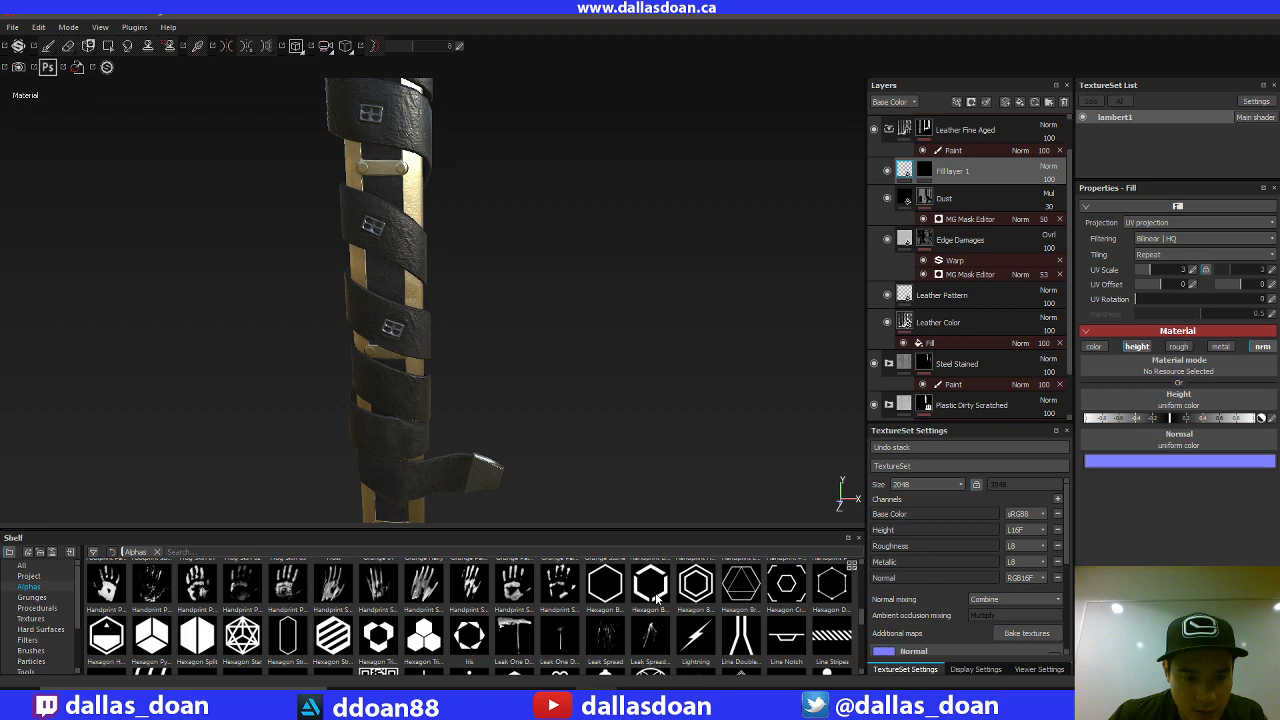
pyautogui.moveTo(656, 598)
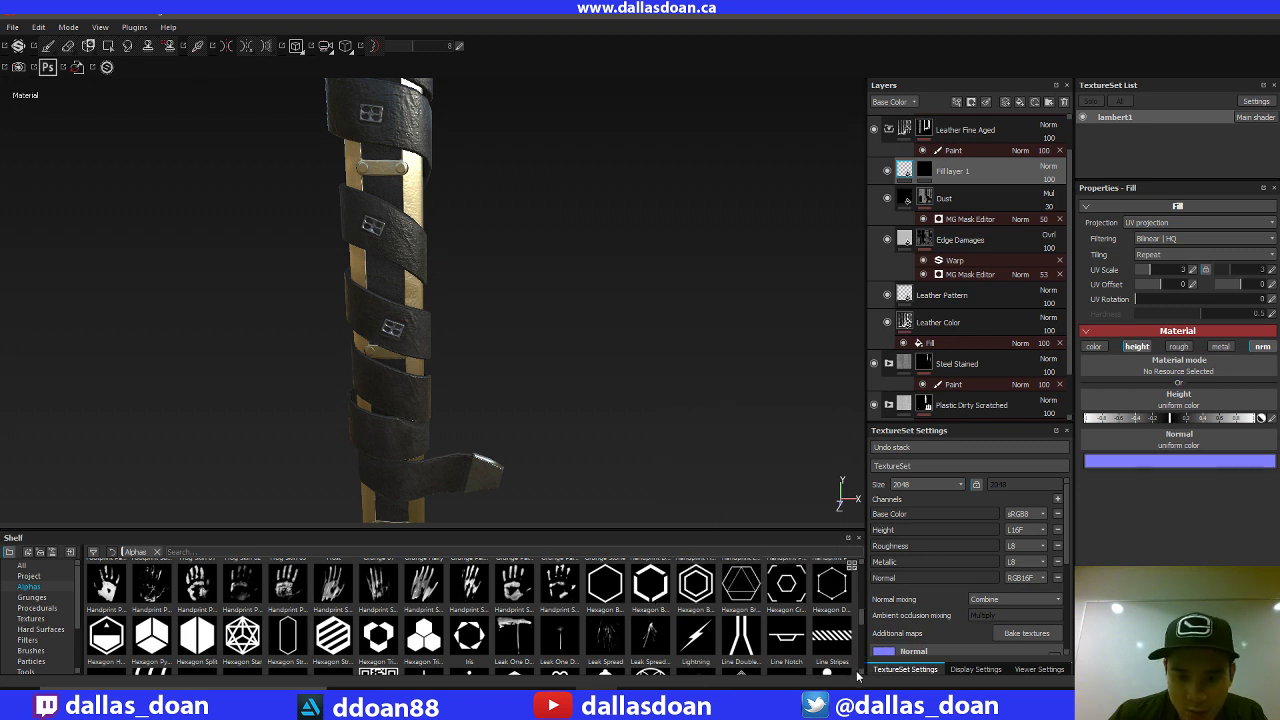
pyautogui.scroll(-1, 860, 679)
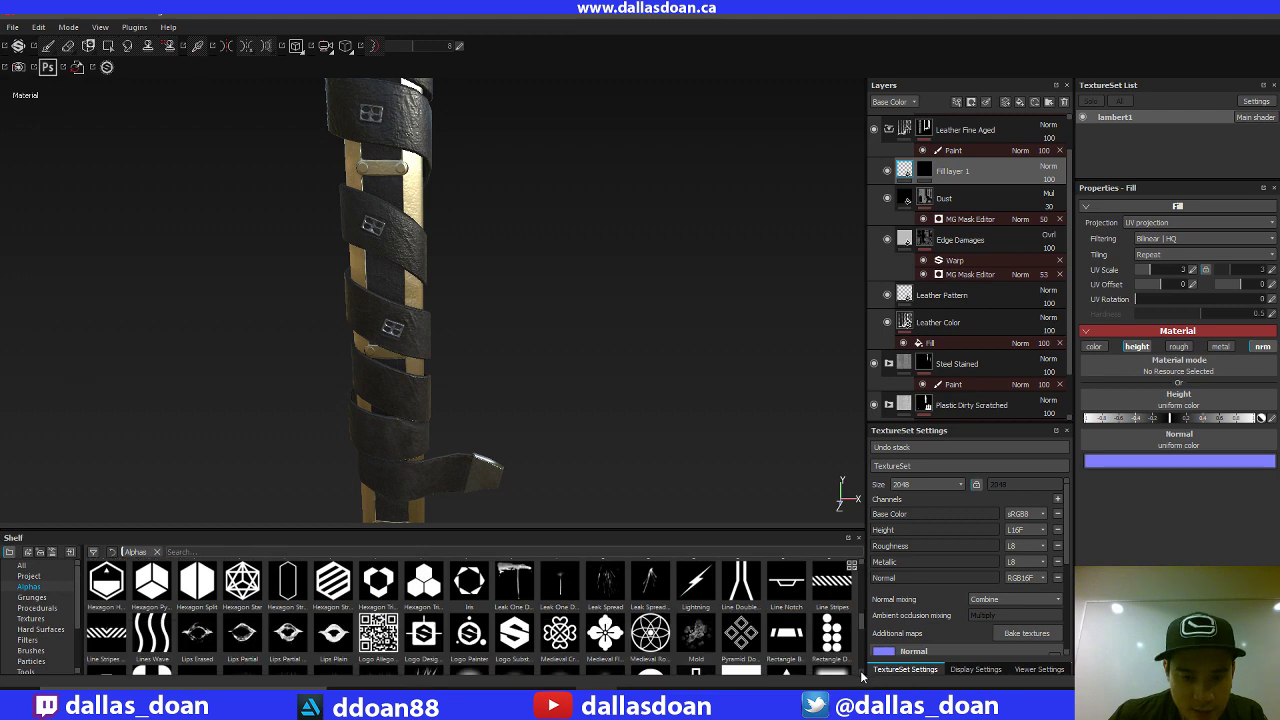
pyautogui.scroll(-1, 862, 678)
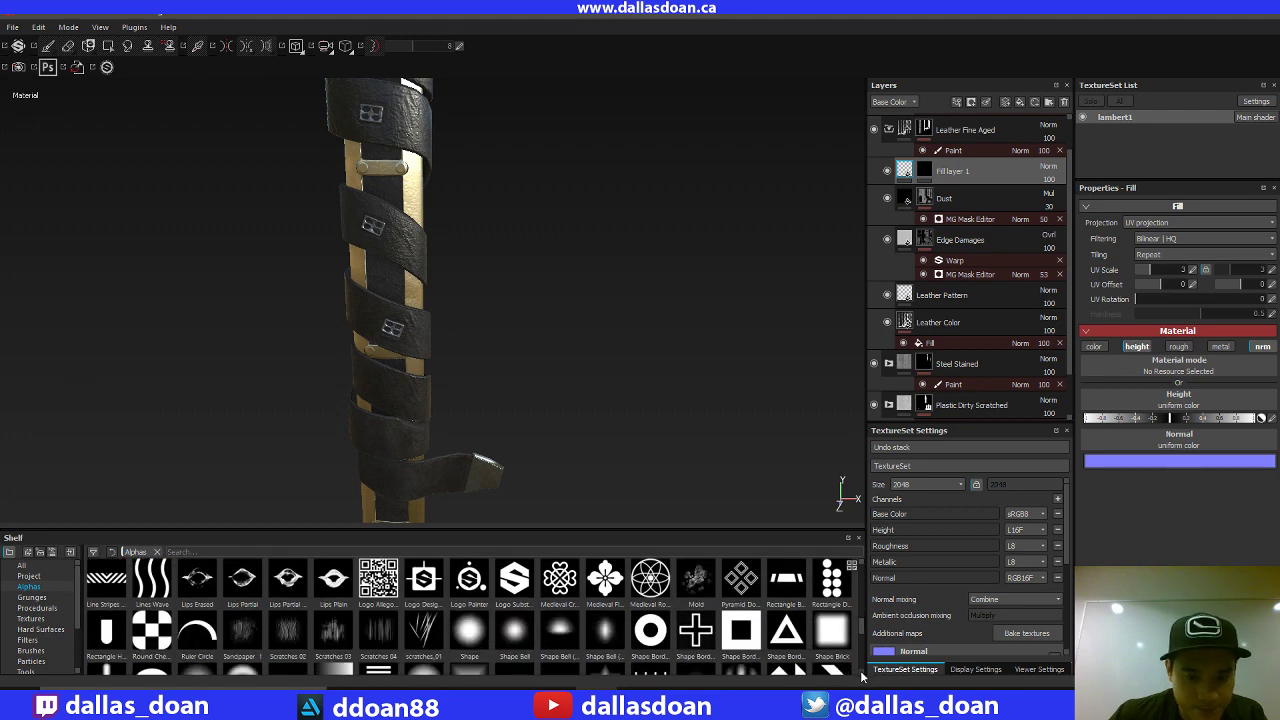
pyautogui.scroll(-3, 862, 678)
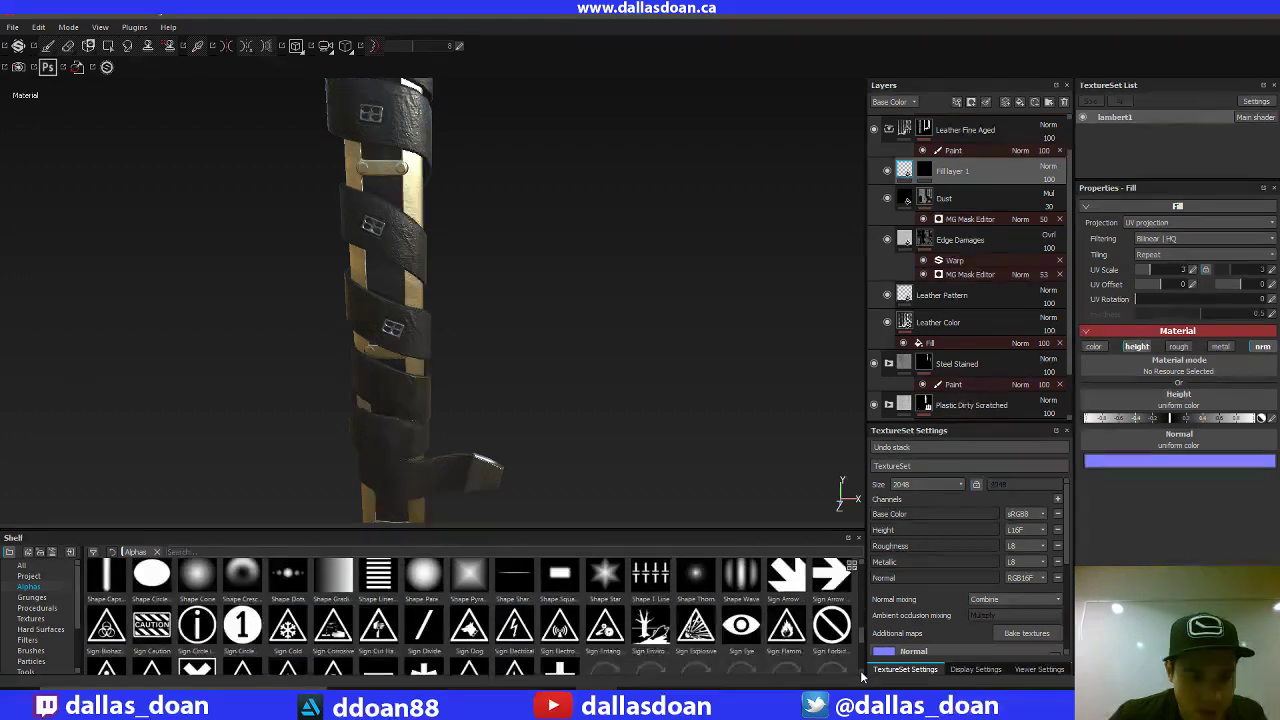
pyautogui.scroll(-1, 862, 678)
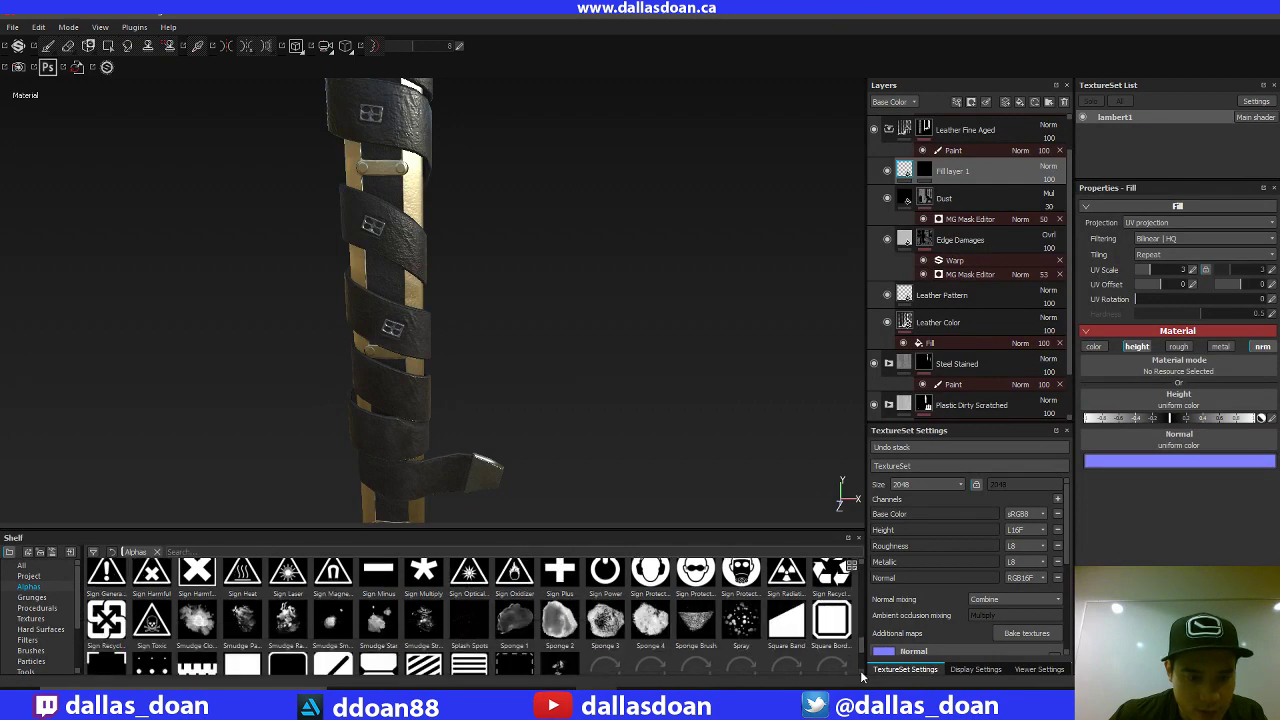
pyautogui.scroll(-1, 862, 678)
pyautogui.scroll(-1, 862, 678)
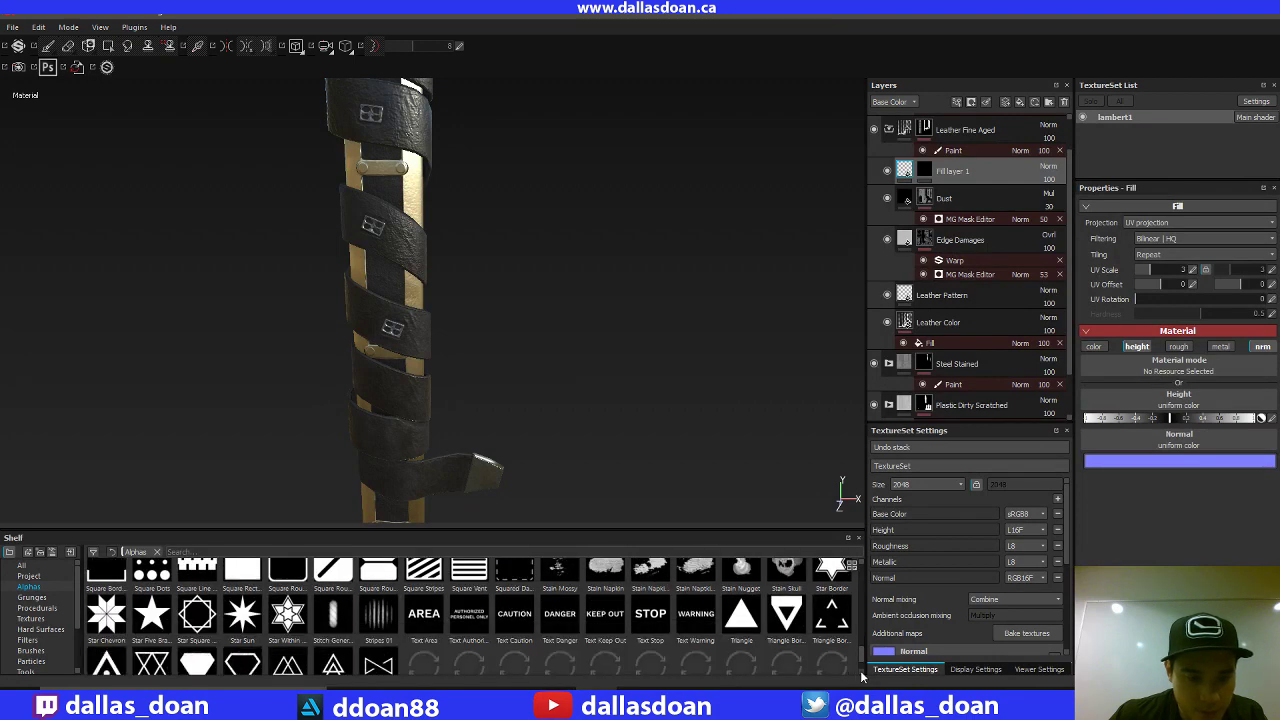
pyautogui.scroll(-1, 862, 678)
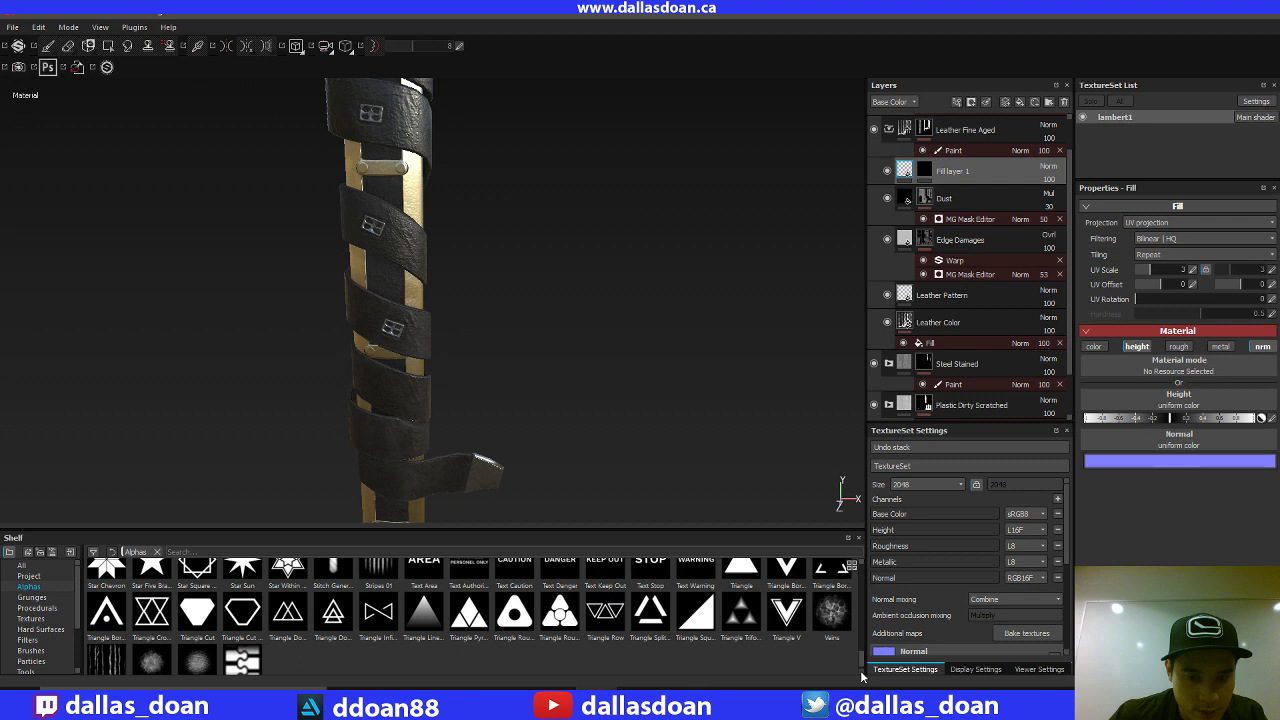
pyautogui.scroll(-1, 862, 678)
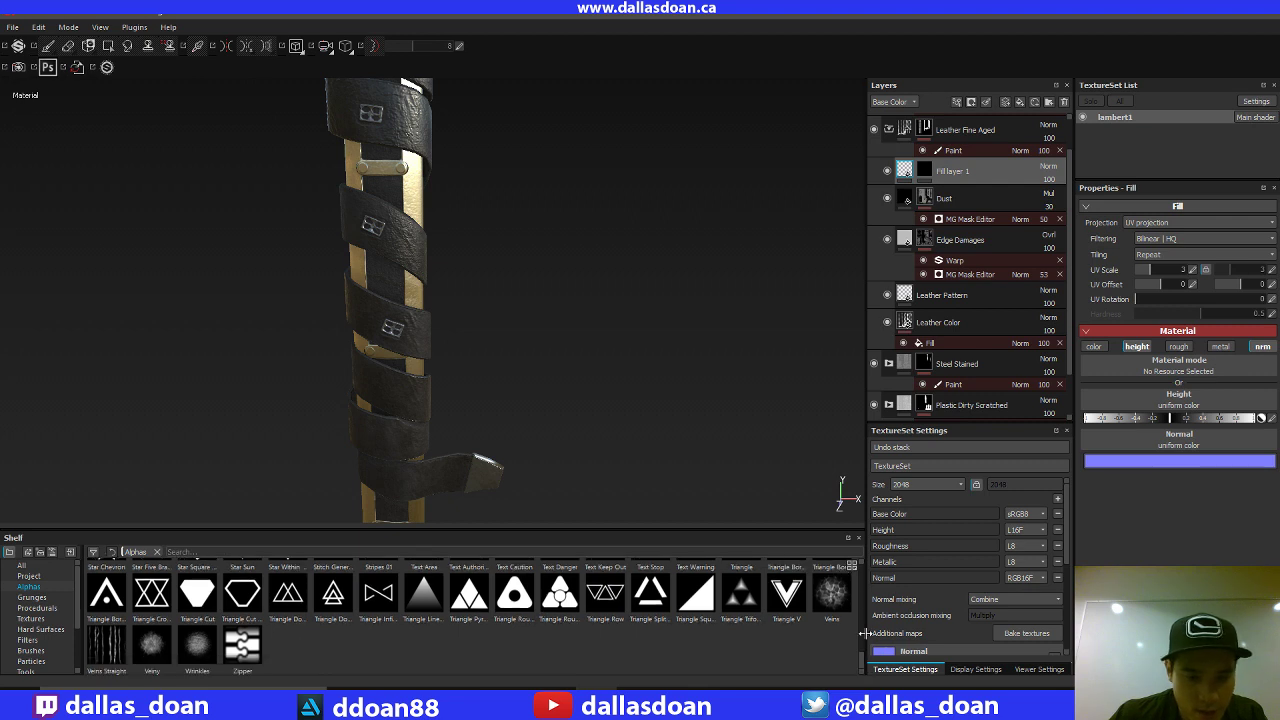
pyautogui.scroll(1, 862, 558)
pyautogui.scroll(2, 862, 558)
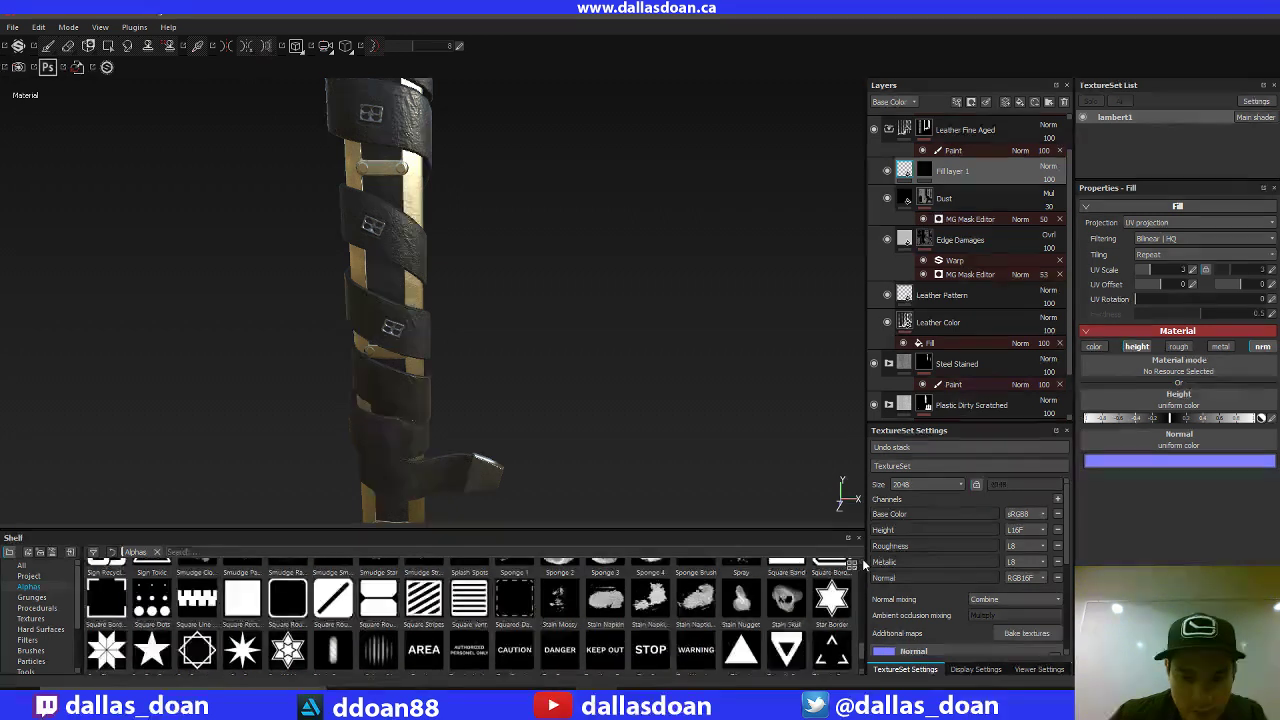
pyautogui.scroll(2, 862, 565)
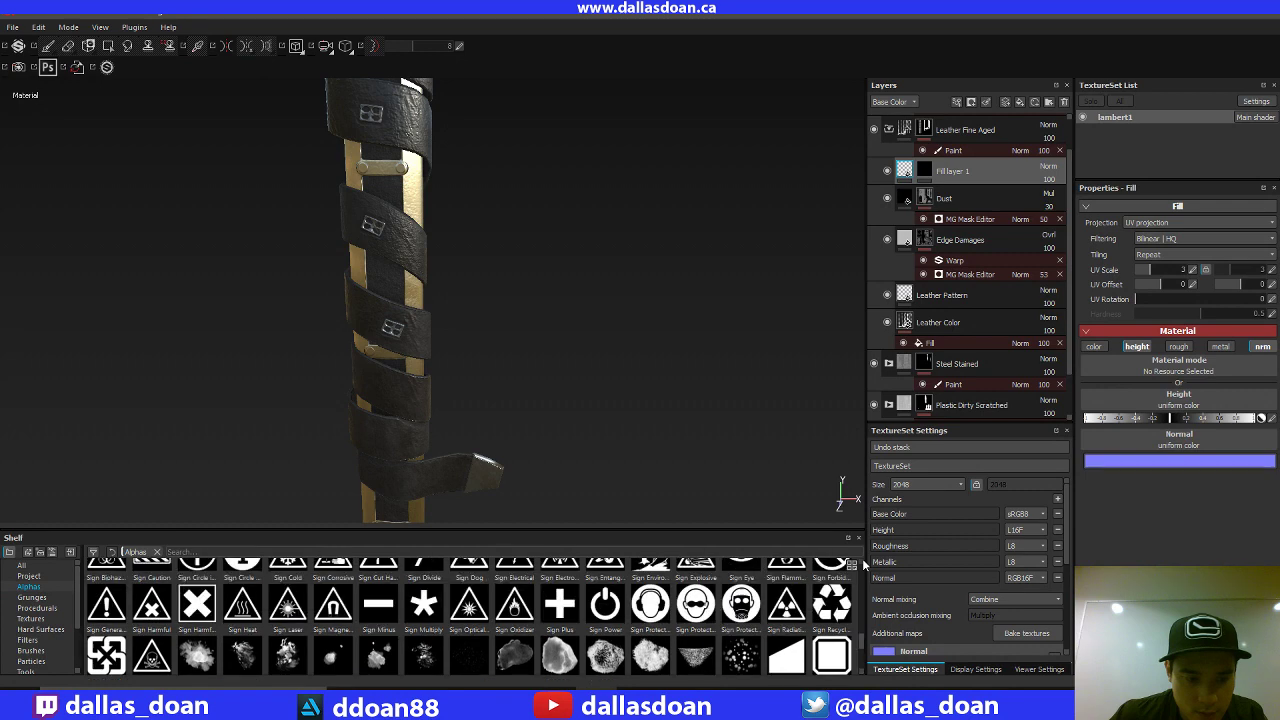
pyautogui.scroll(1, 862, 565)
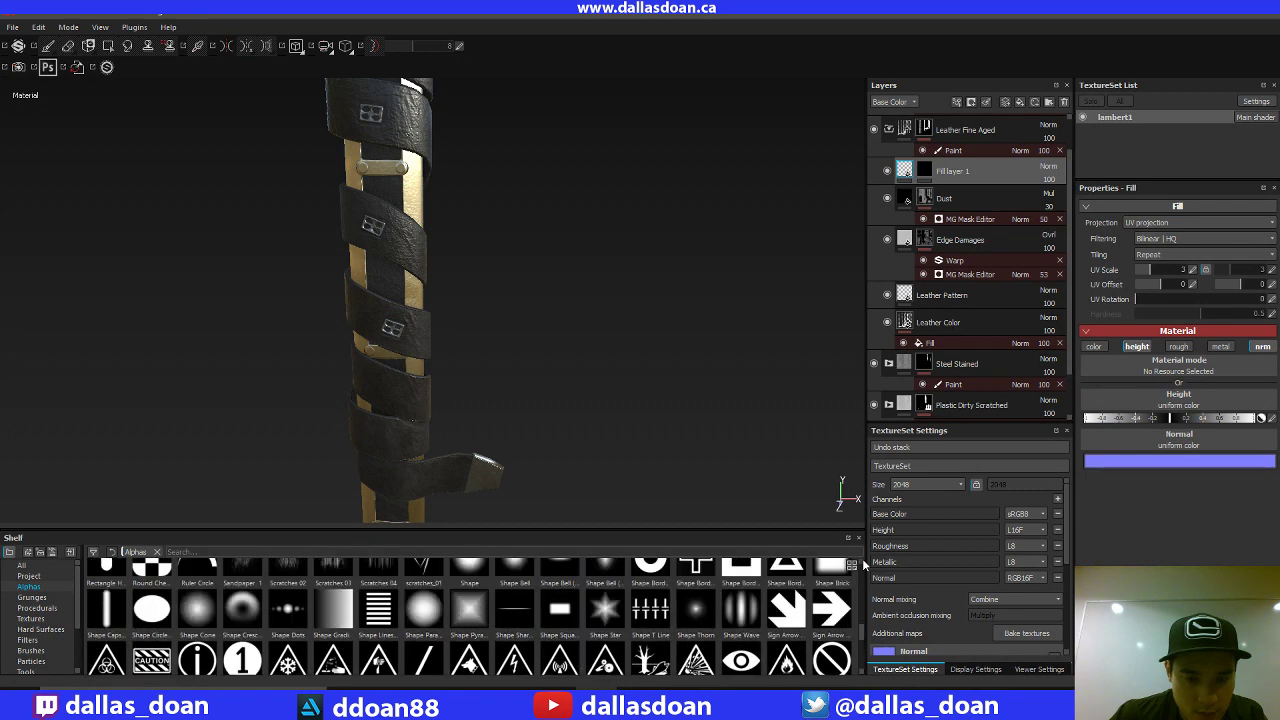
pyautogui.scroll(1, 862, 565)
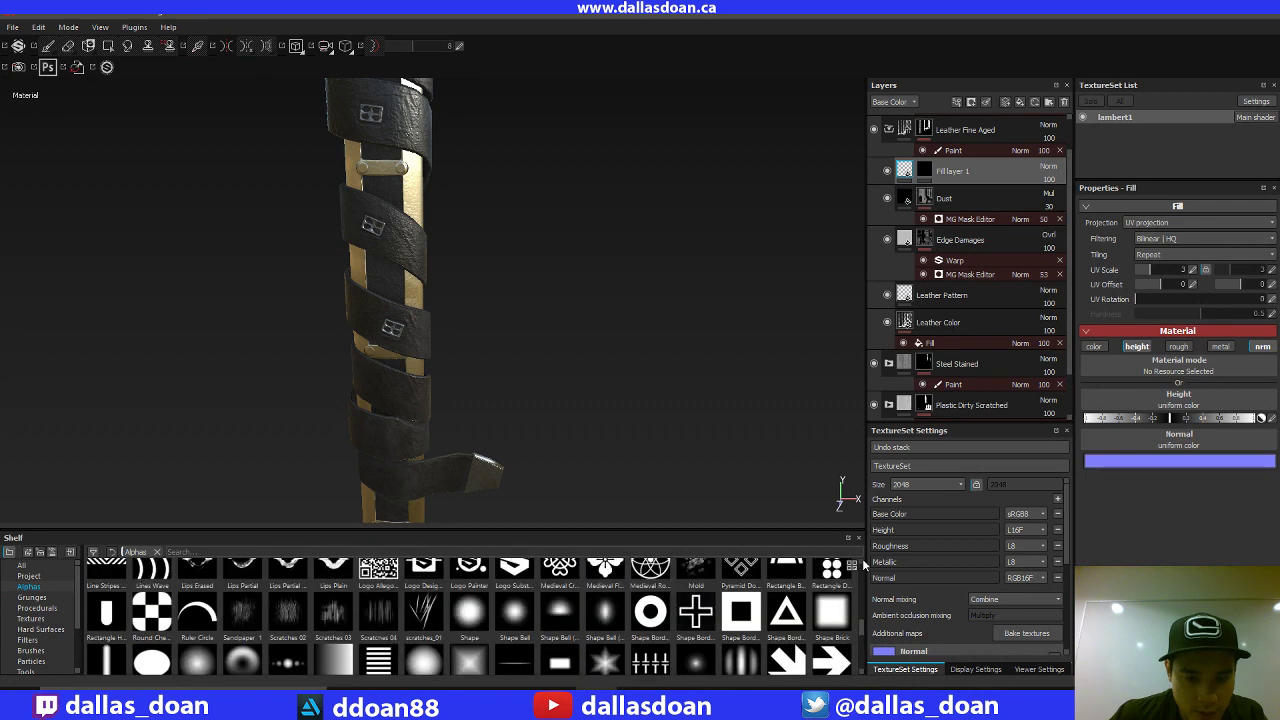
pyautogui.scroll(1, 862, 565)
pyautogui.scroll(1, 862, 564)
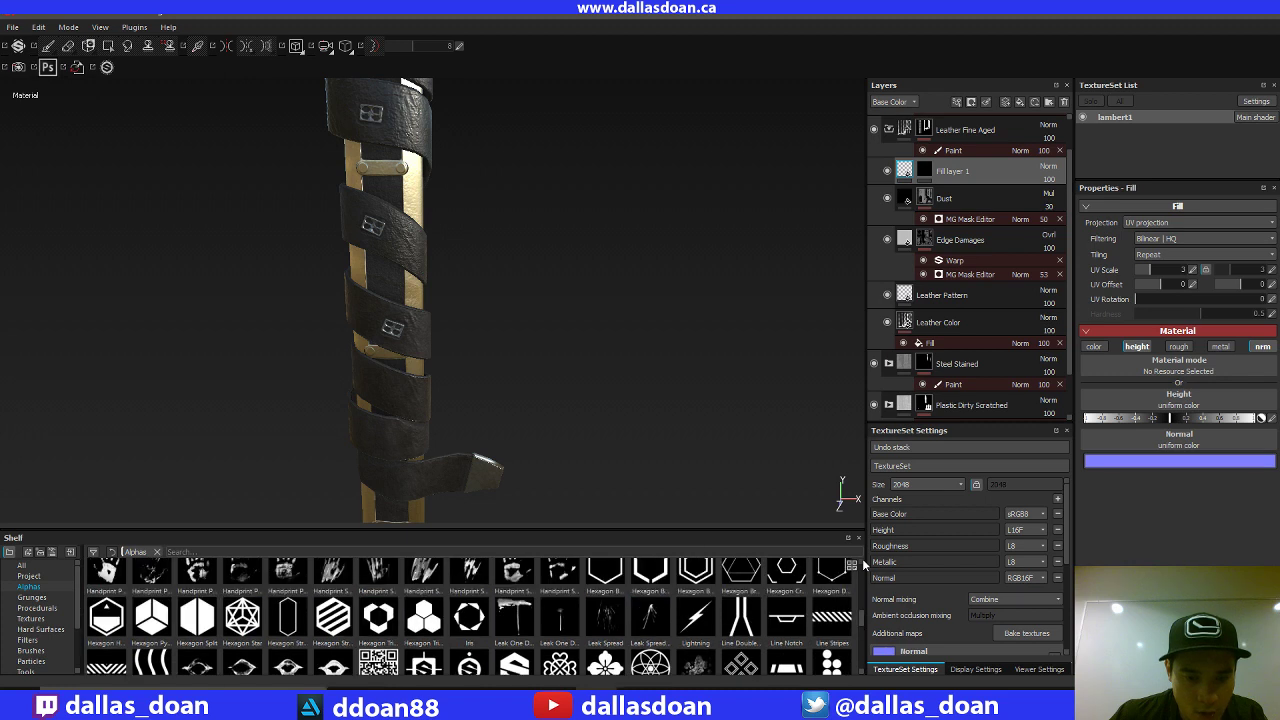
pyautogui.scroll(1, 862, 565)
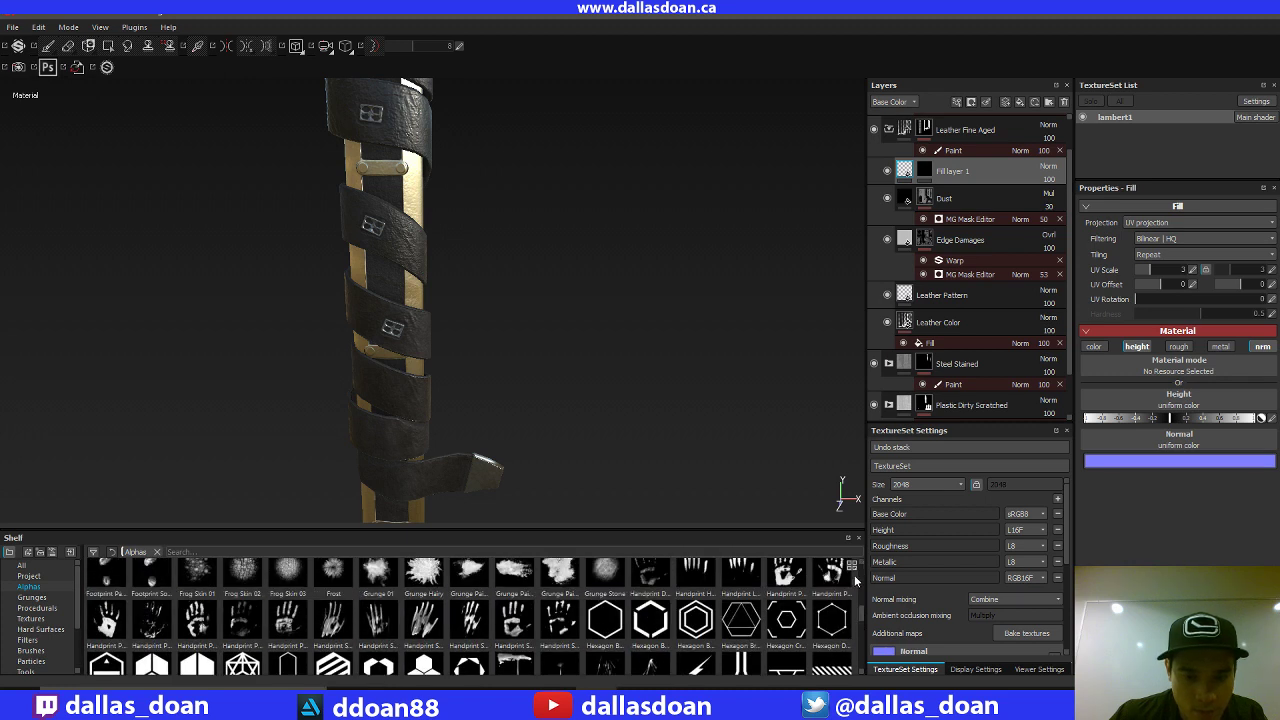
pyautogui.scroll(1, 862, 565)
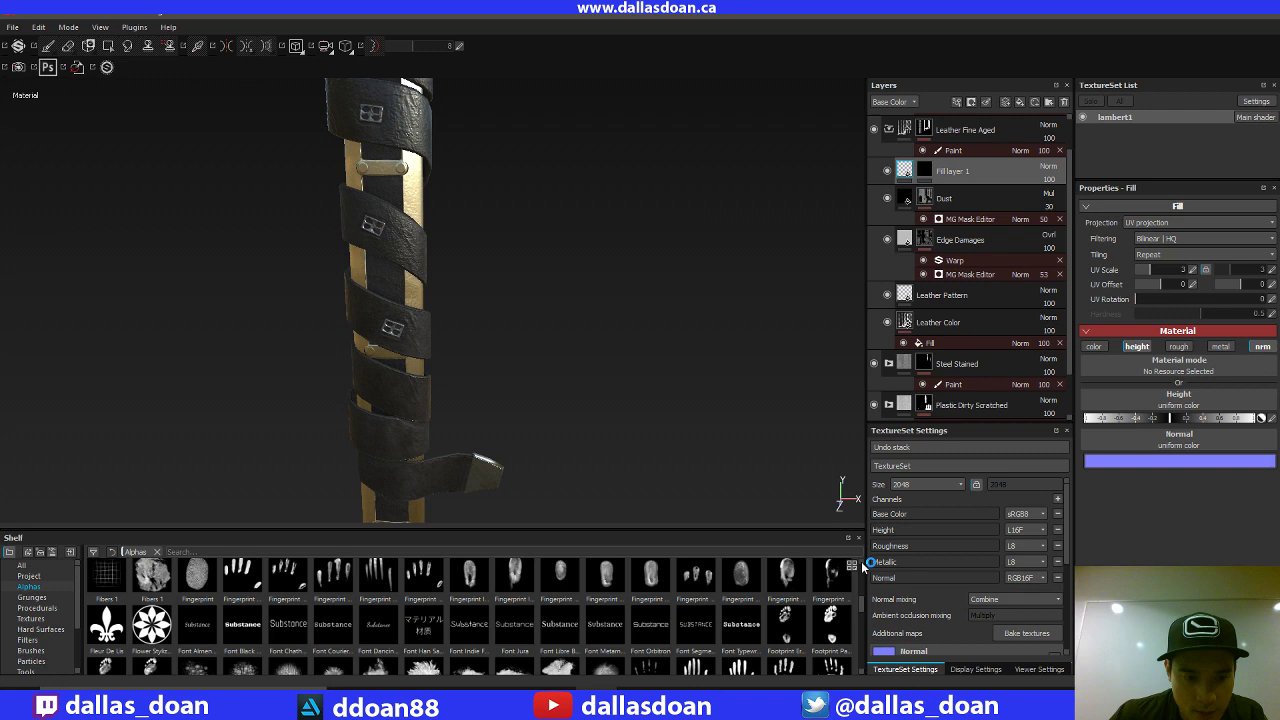
pyautogui.scroll(1, 862, 565)
pyautogui.scroll(1, 865, 565)
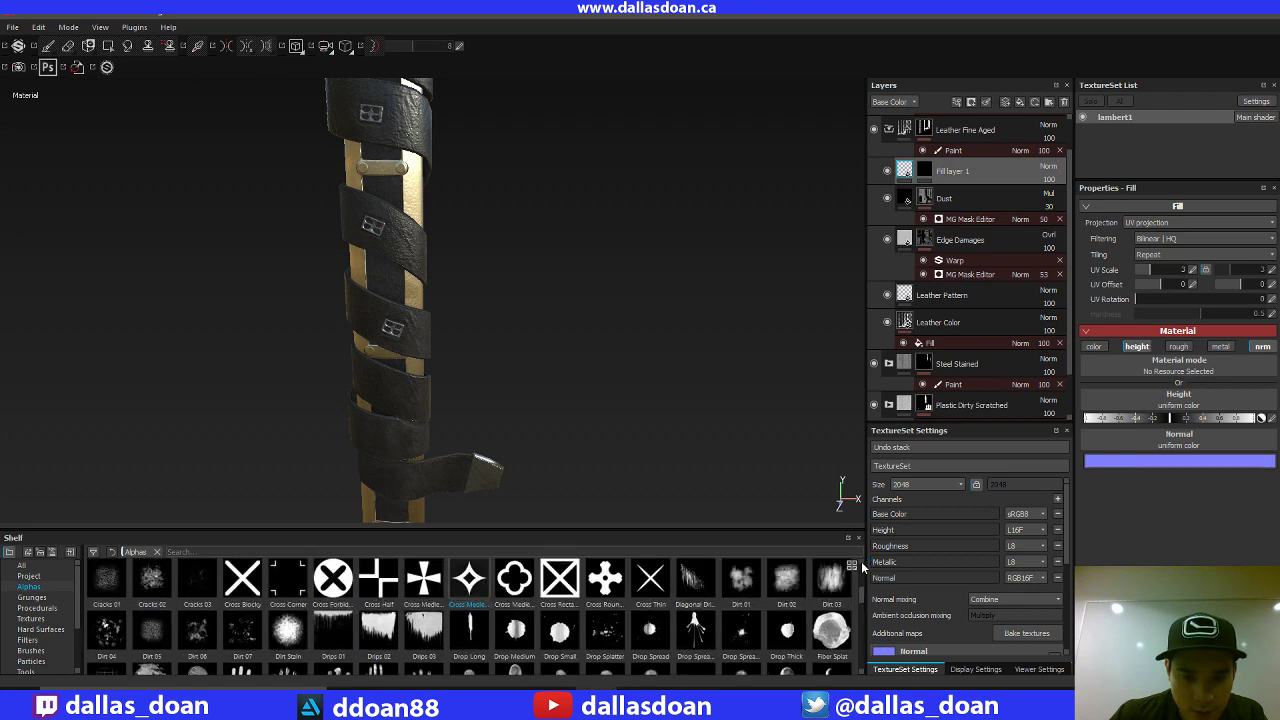
pyautogui.scroll(1, 862, 566)
# Try the Cross Medieval Curved alpha as the height map of Fill layer 1, and undo the assignment.
pyautogui.moveTo(454, 654); pyautogui.dragTo(1187, 396)
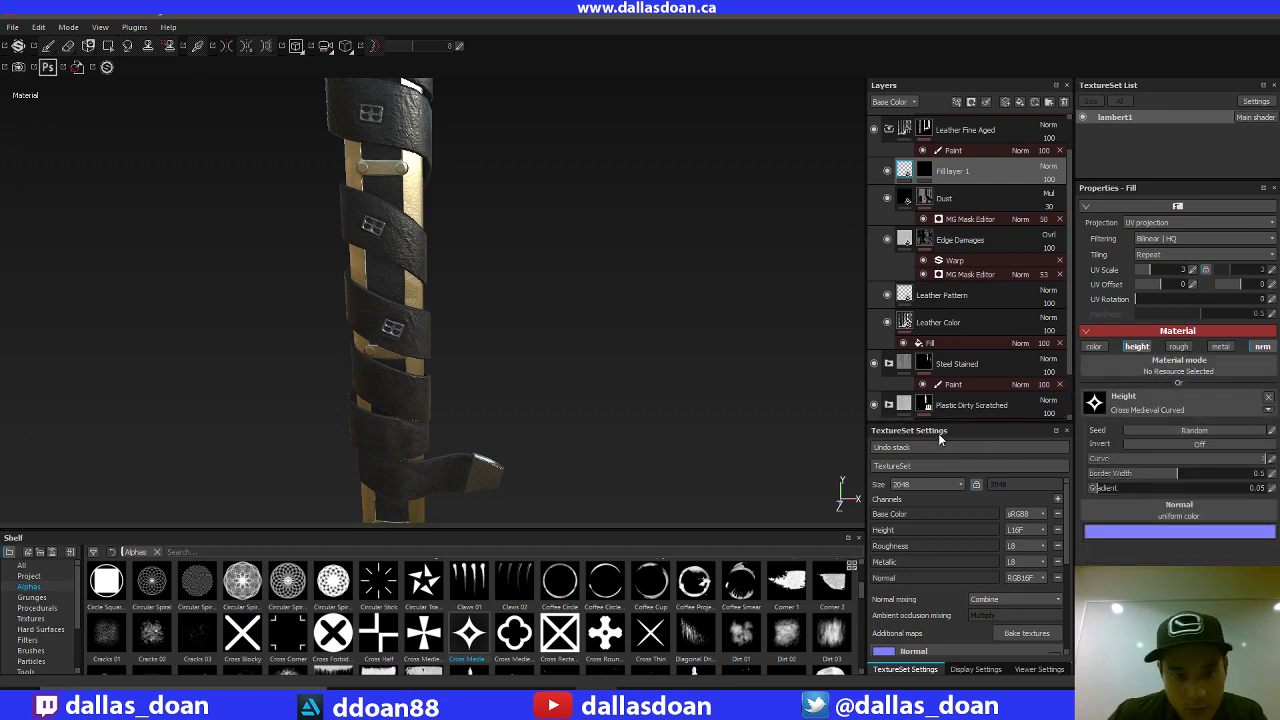
pyautogui.keyDown('alt'); pyautogui.moveTo(526, 245); pyautogui.dragTo(732, 379); pyautogui.keyUp('alt')
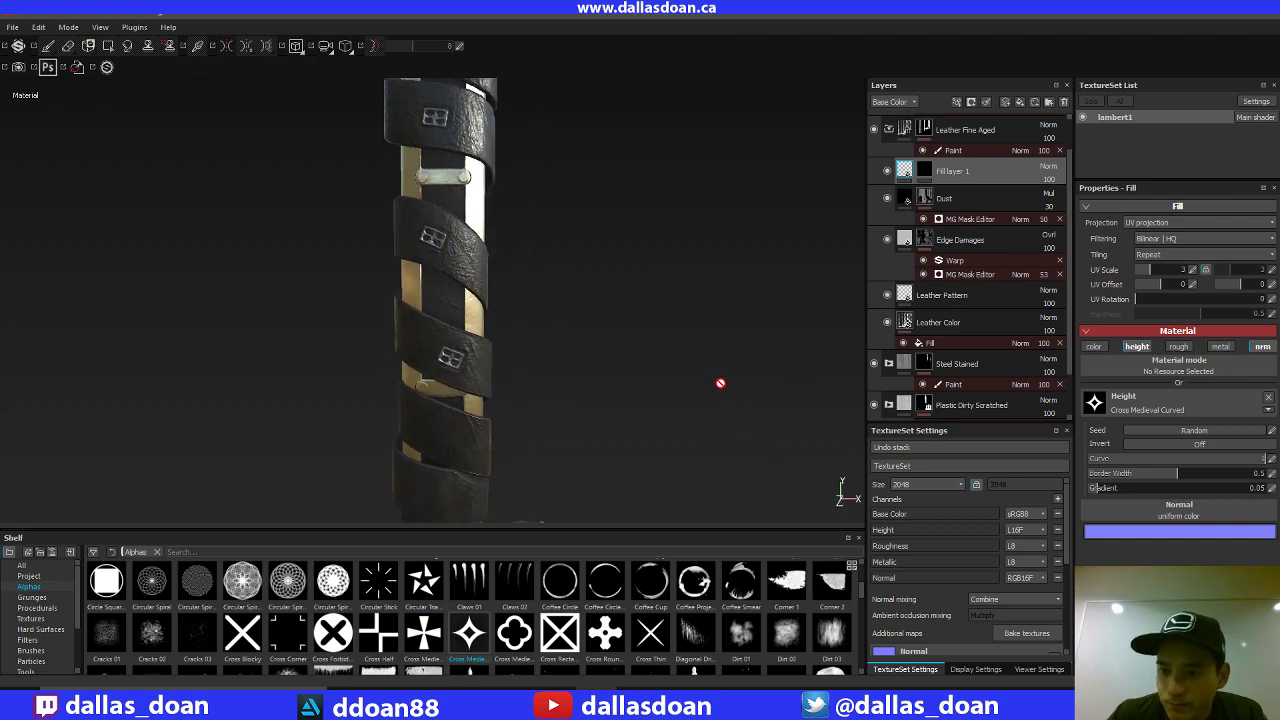
pyautogui.hotkey('ctrl', 'z')
pyautogui.keyDown('alt'); pyautogui.moveTo(713, 358); pyautogui.dragTo(697, 379, button='middle'); pyautogui.keyUp('alt')
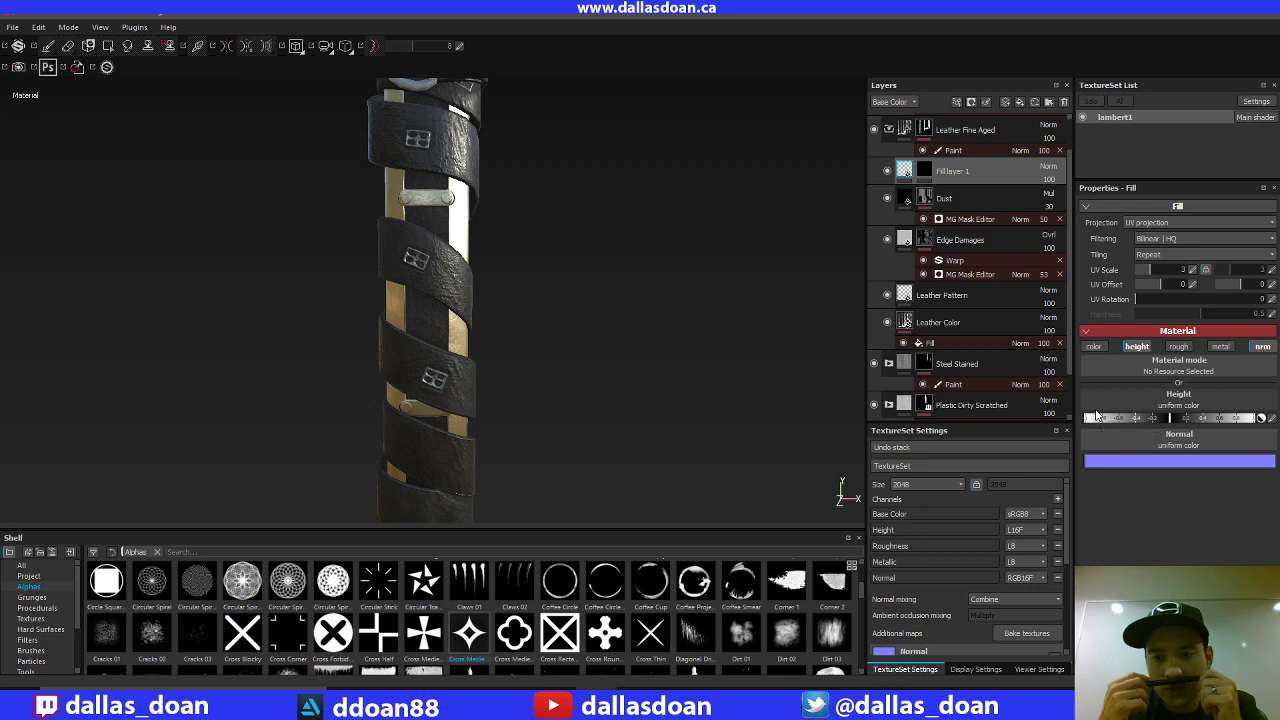
# Expand the Steel Stained folder and examine the Edge Damages mask and the Leather Pattern layer's fill settings.
pyautogui.click(888, 365)
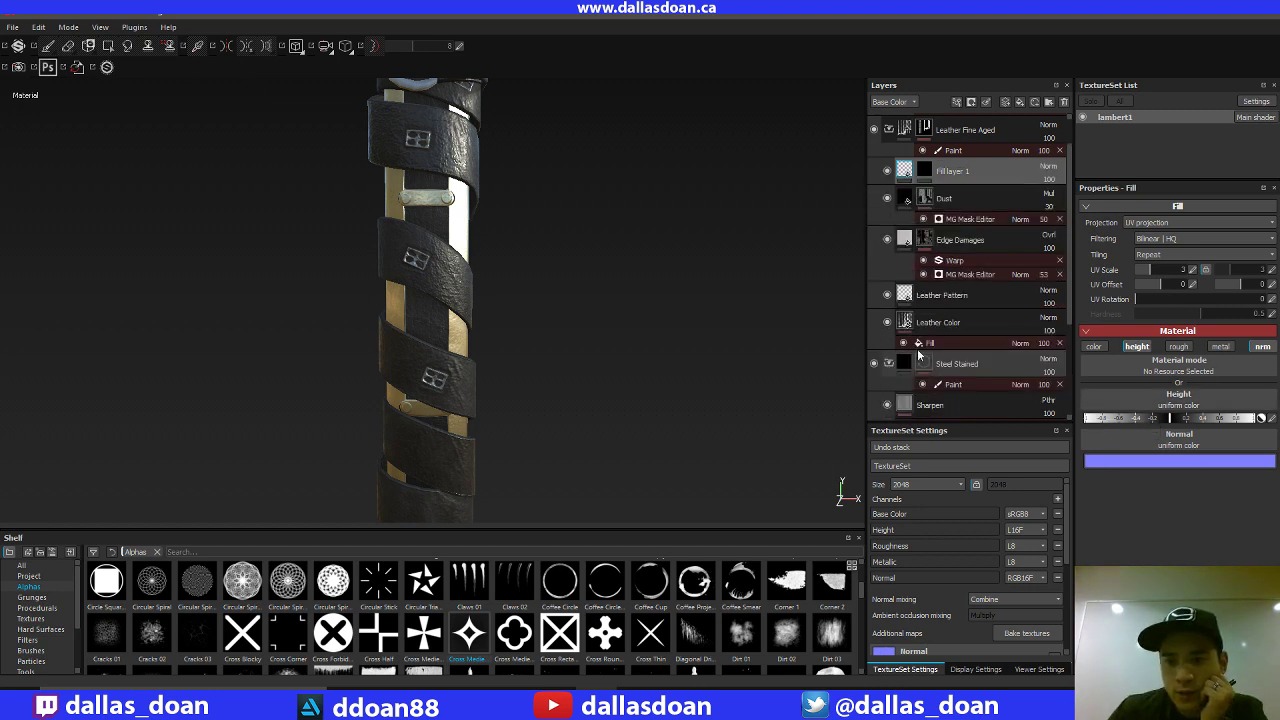
pyautogui.click(925, 241)
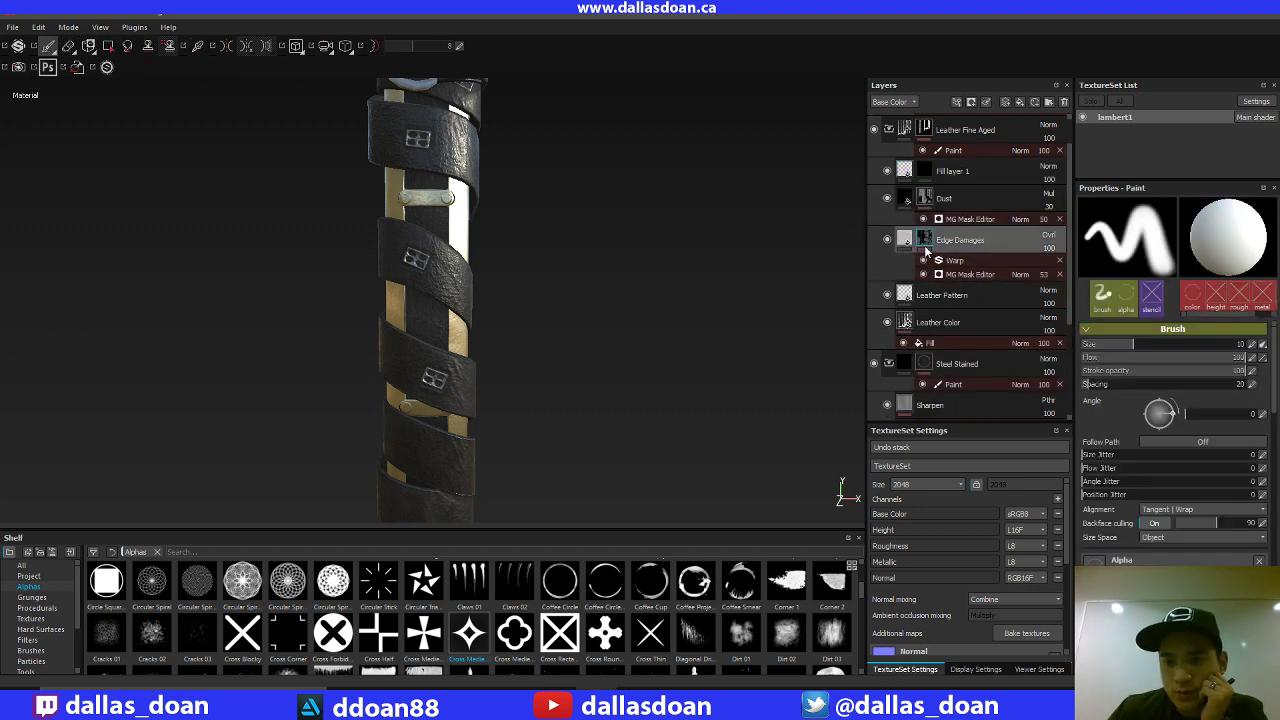
pyautogui.click(905, 298)
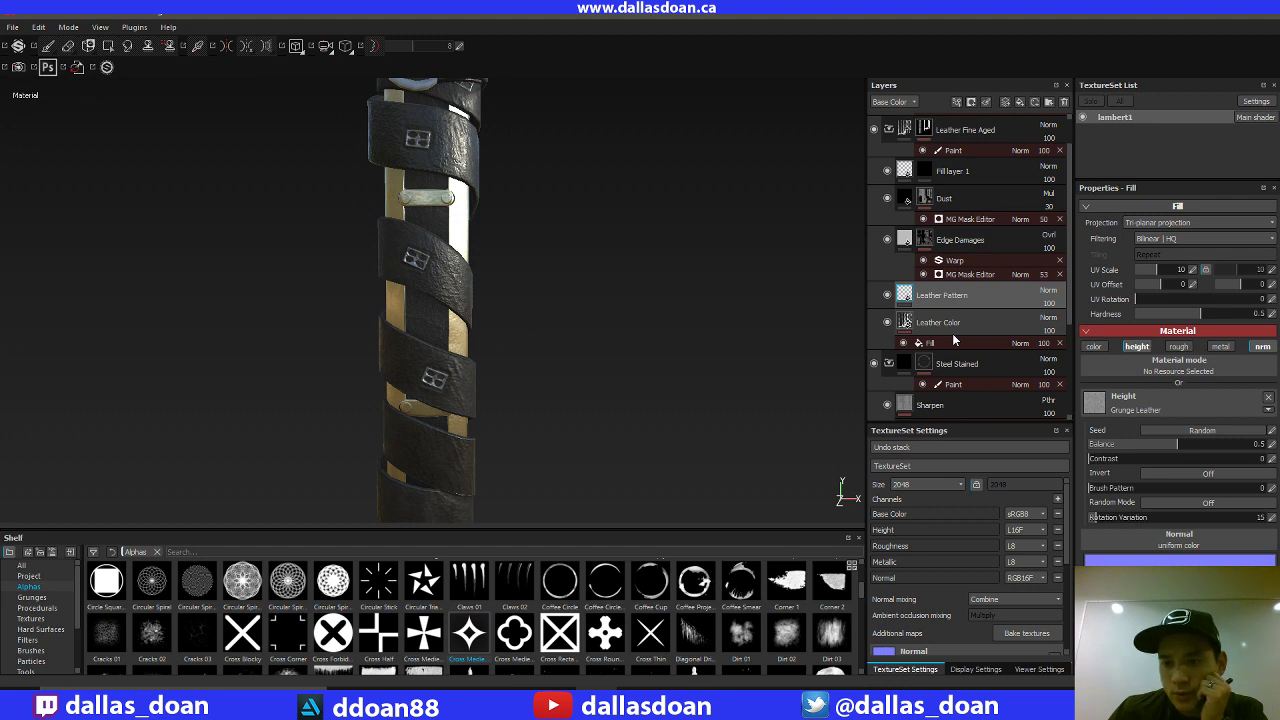
# Try Cross Medieval Curved once more as the height source of Fill layer 1, and undo it again.
pyautogui.click(907, 179)
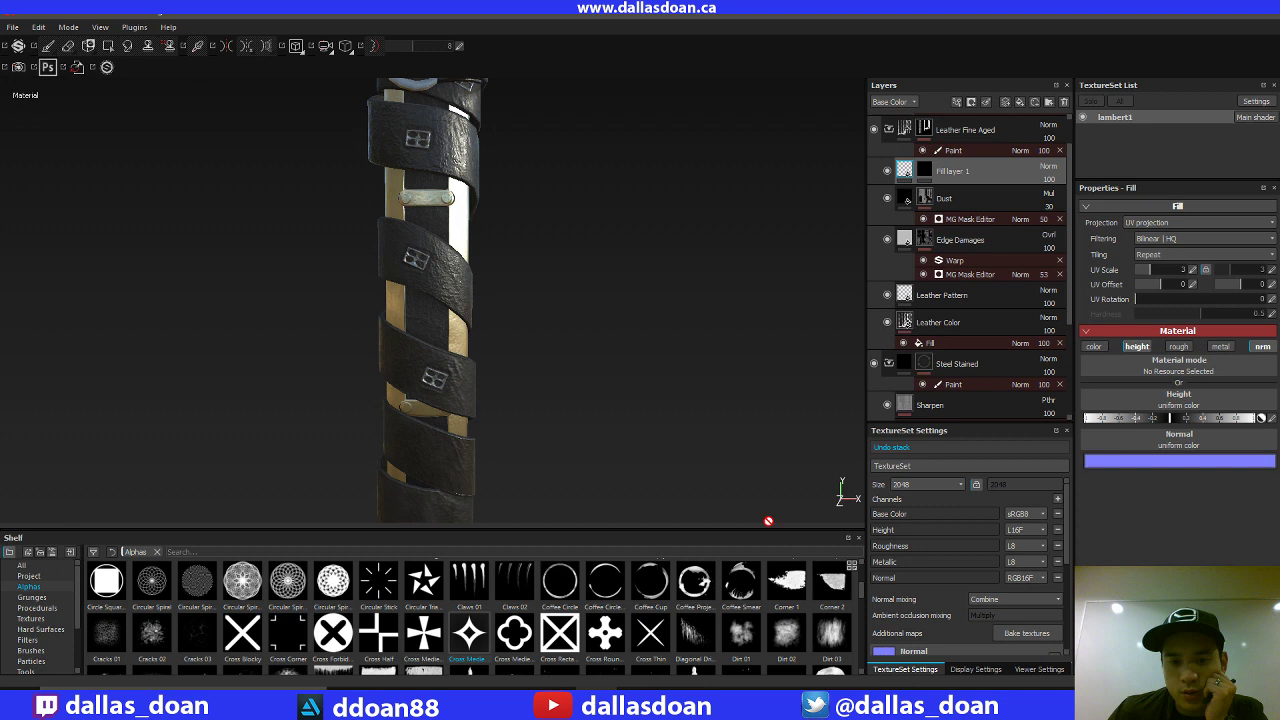
pyautogui.moveTo(463, 645); pyautogui.dragTo(1146, 396)
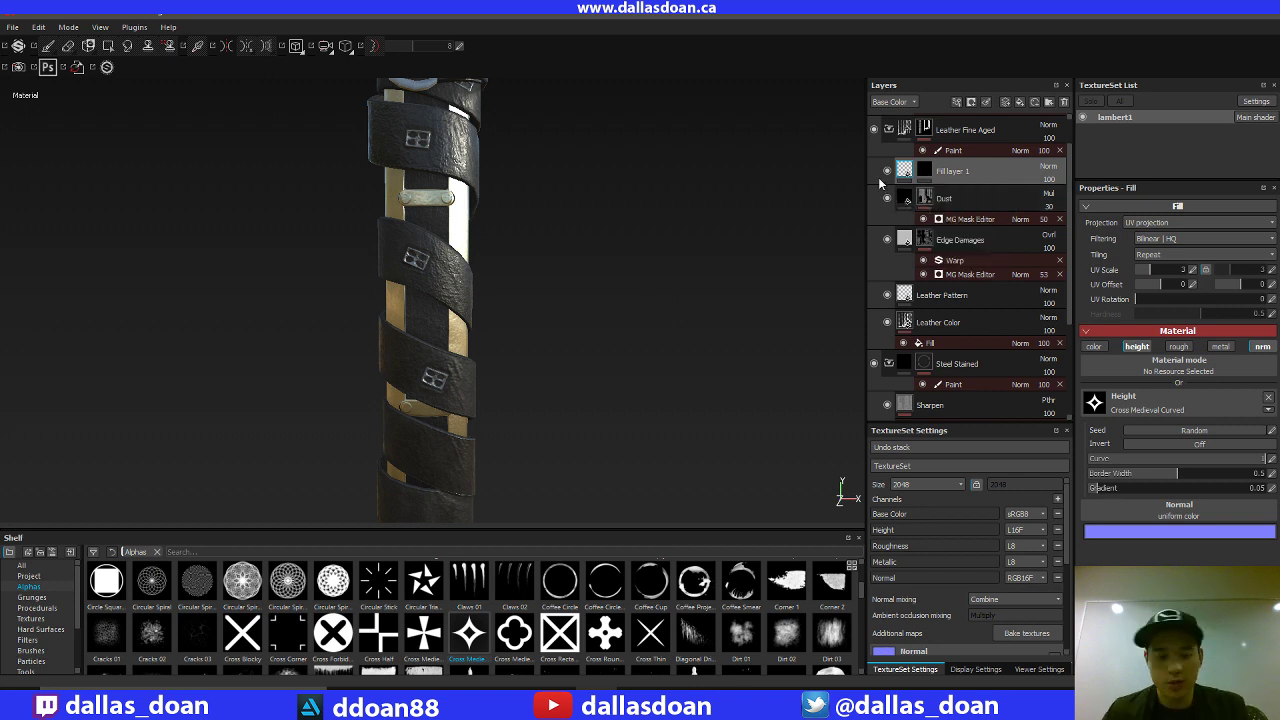
pyautogui.hotkey('ctrl', 'z')
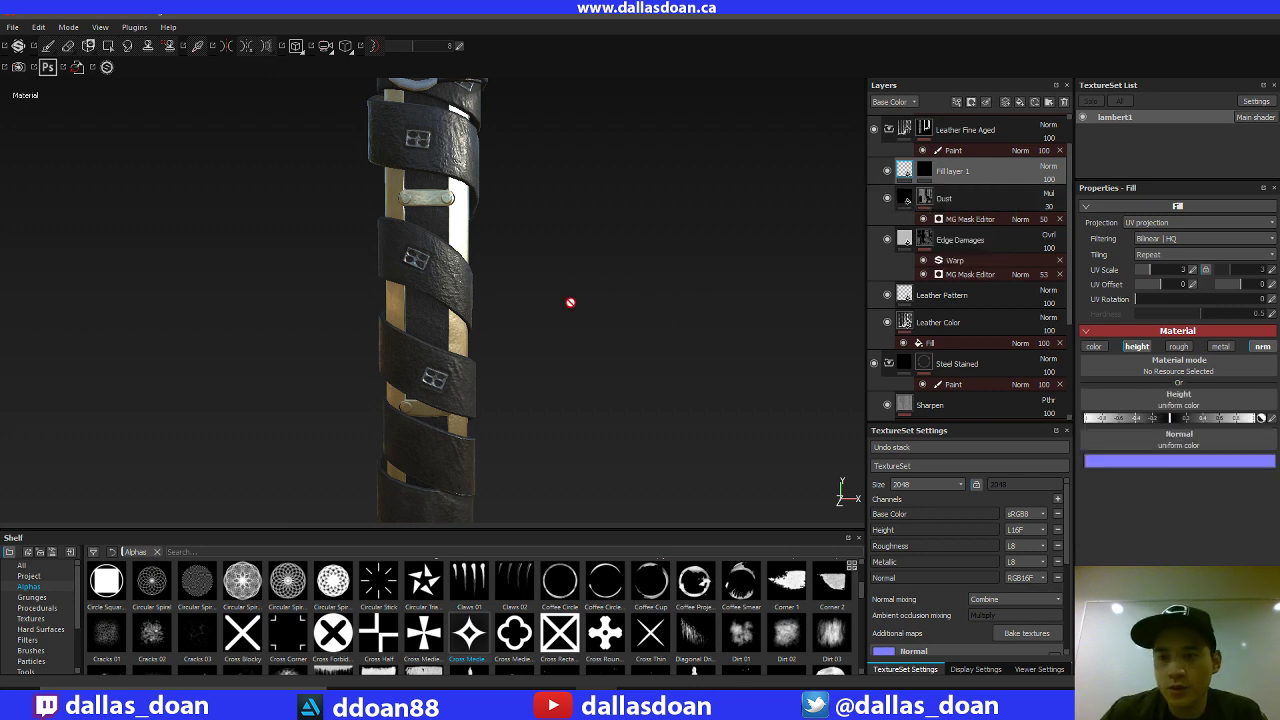
# Add a paint effect to the black mask of Fill layer 1.
pyautogui.keyDown('alt'); pyautogui.moveTo(670, 264); pyautogui.dragTo(732, 295, button='middle'); pyautogui.keyUp('alt')
pyautogui.keyDown('alt'); pyautogui.moveTo(731, 295); pyautogui.dragTo(612, 305); pyautogui.keyUp('alt')
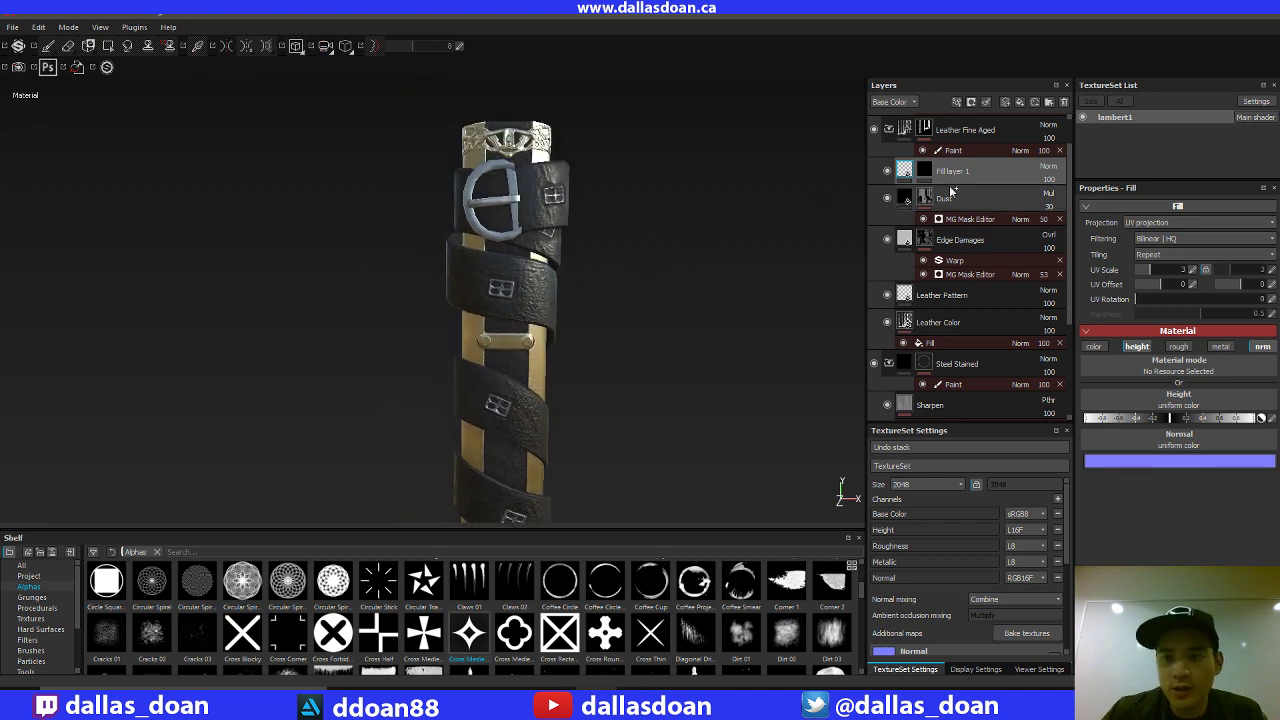
pyautogui.click(925, 174)
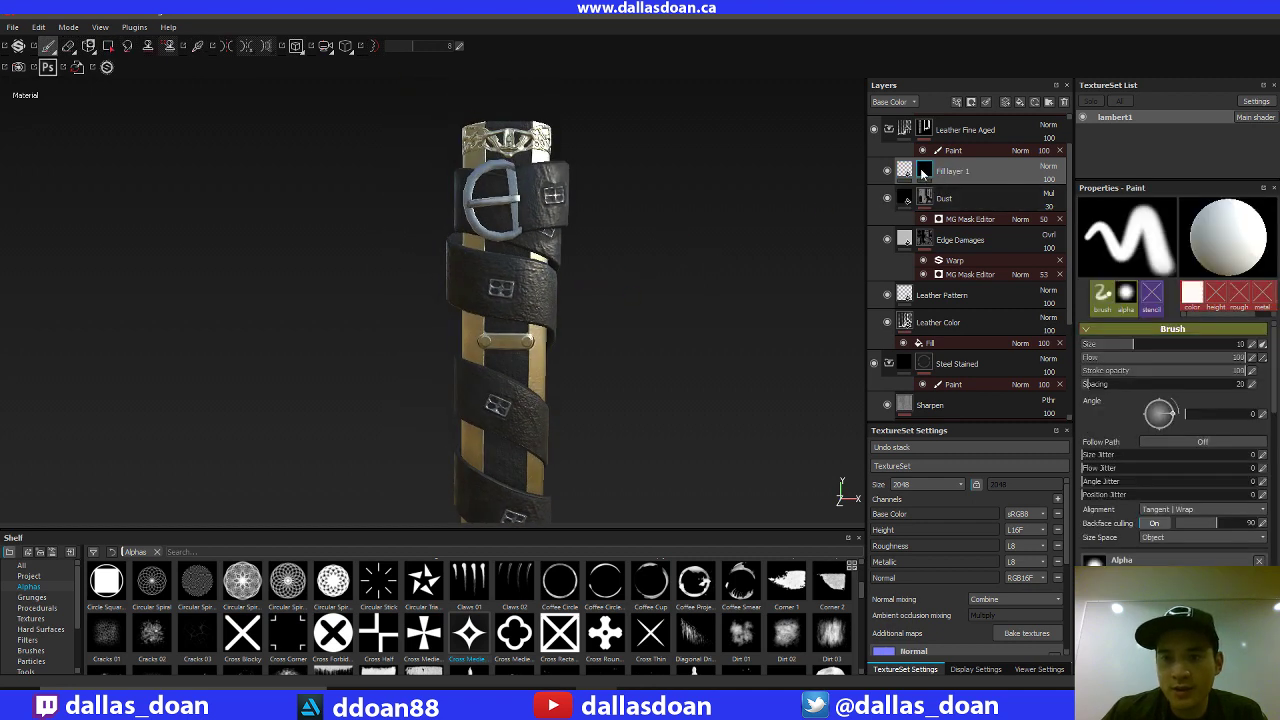
pyautogui.rightClick(926, 172)
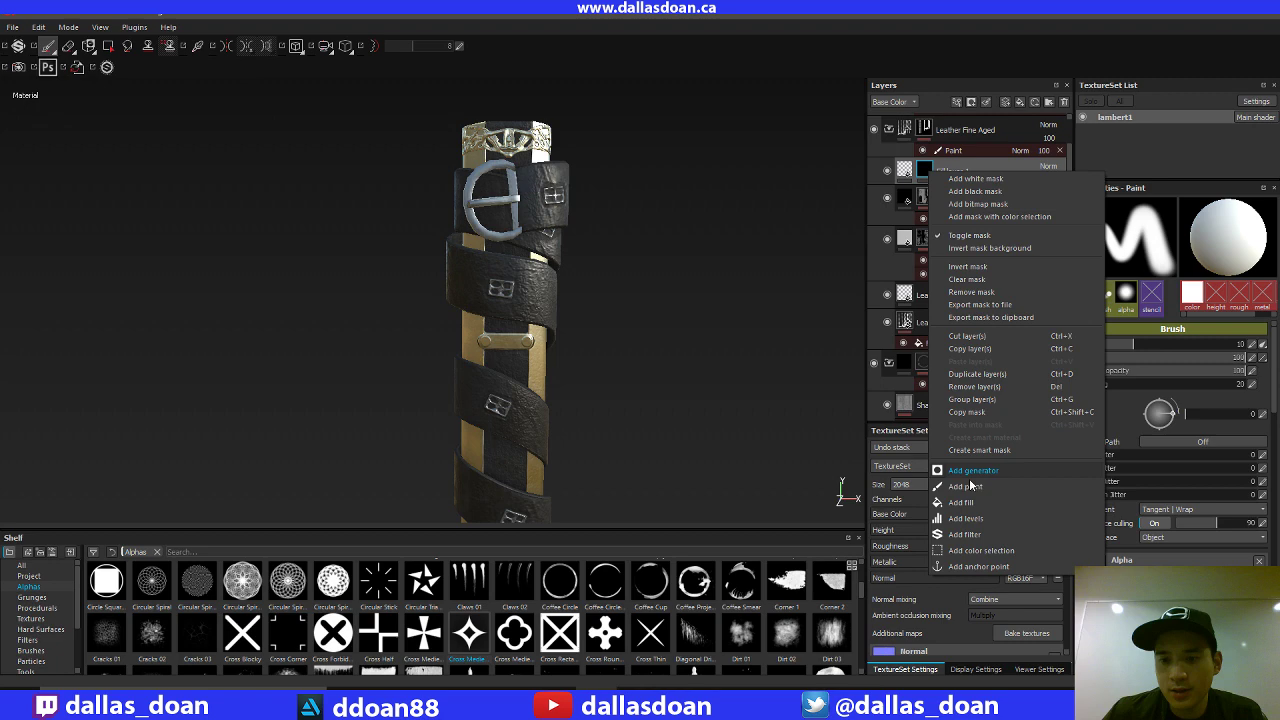
pyautogui.click(966, 486)
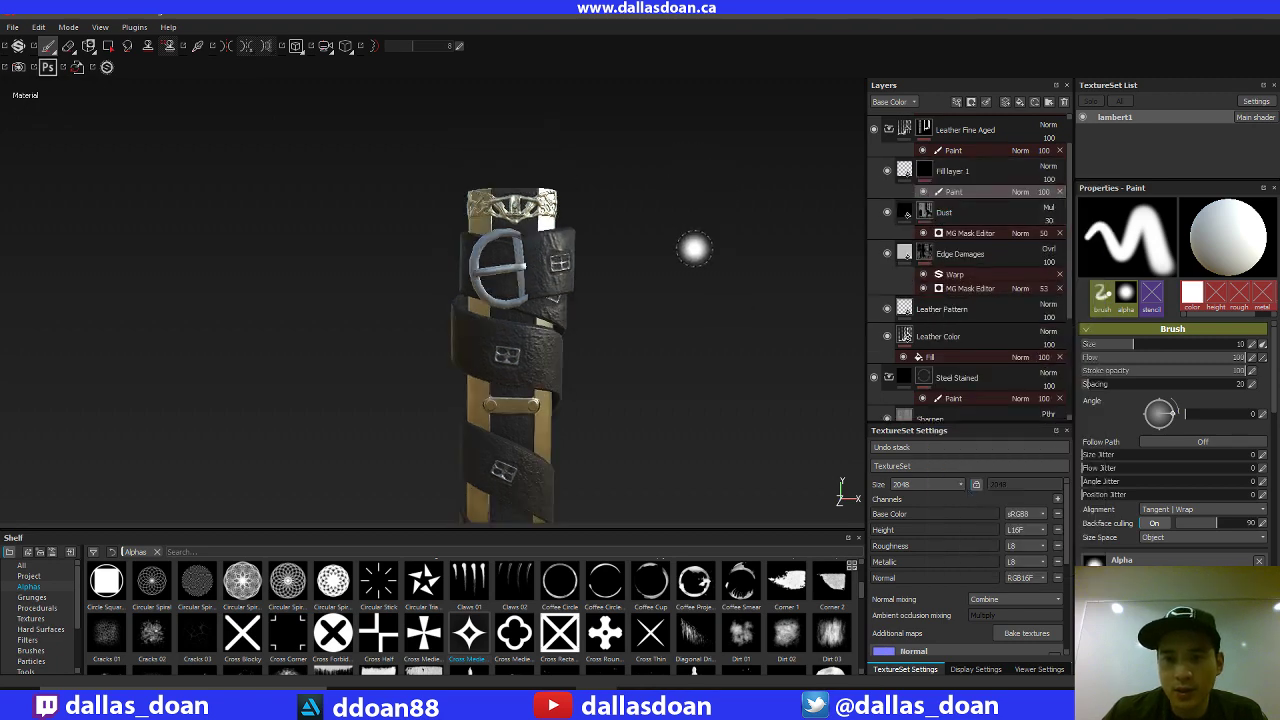
# Activate Polygon Fill for the paint effect on Fill layer 1's mask and examine the leather straps.
pyautogui.scroll(3, 633, 273)
pyautogui.keyDown('alt'); pyautogui.moveTo(637, 286); pyautogui.dragTo(629, 303, button='middle'); pyautogui.keyUp('alt')
pyautogui.keyDown('alt'); pyautogui.moveTo(629, 303); pyautogui.dragTo(660, 254); pyautogui.keyUp('alt')
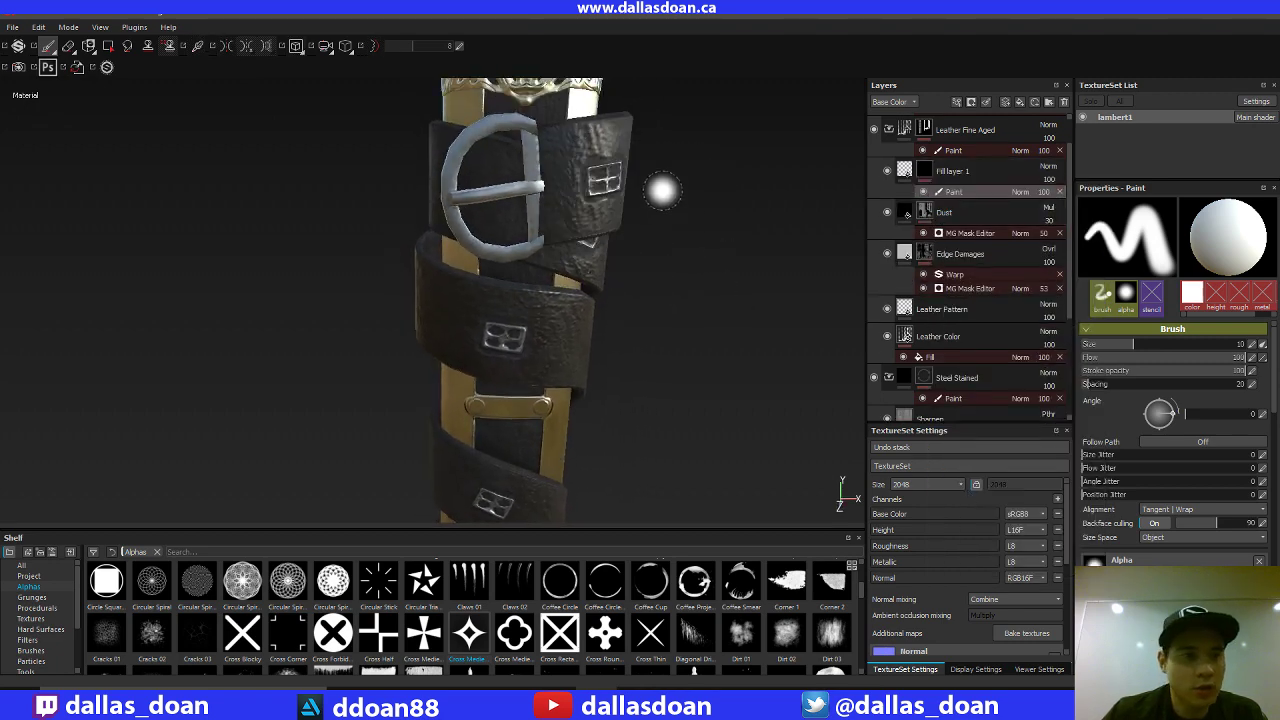
pyautogui.click(108, 45)
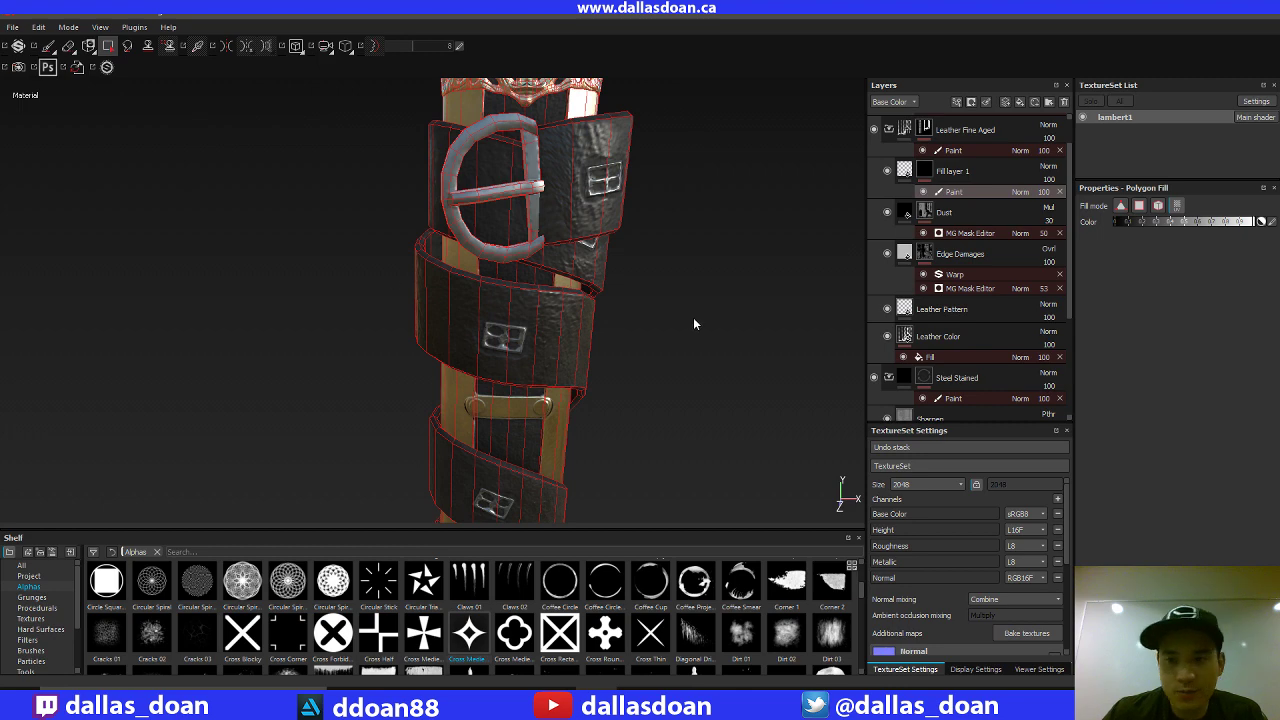
pyautogui.keyDown('alt'); pyautogui.moveTo(693, 317); pyautogui.dragTo(667, 314, button='middle'); pyautogui.keyUp('alt')
pyautogui.keyDown('alt'); pyautogui.moveTo(667, 314); pyautogui.dragTo(680, 256, button='right'); pyautogui.keyUp('alt')
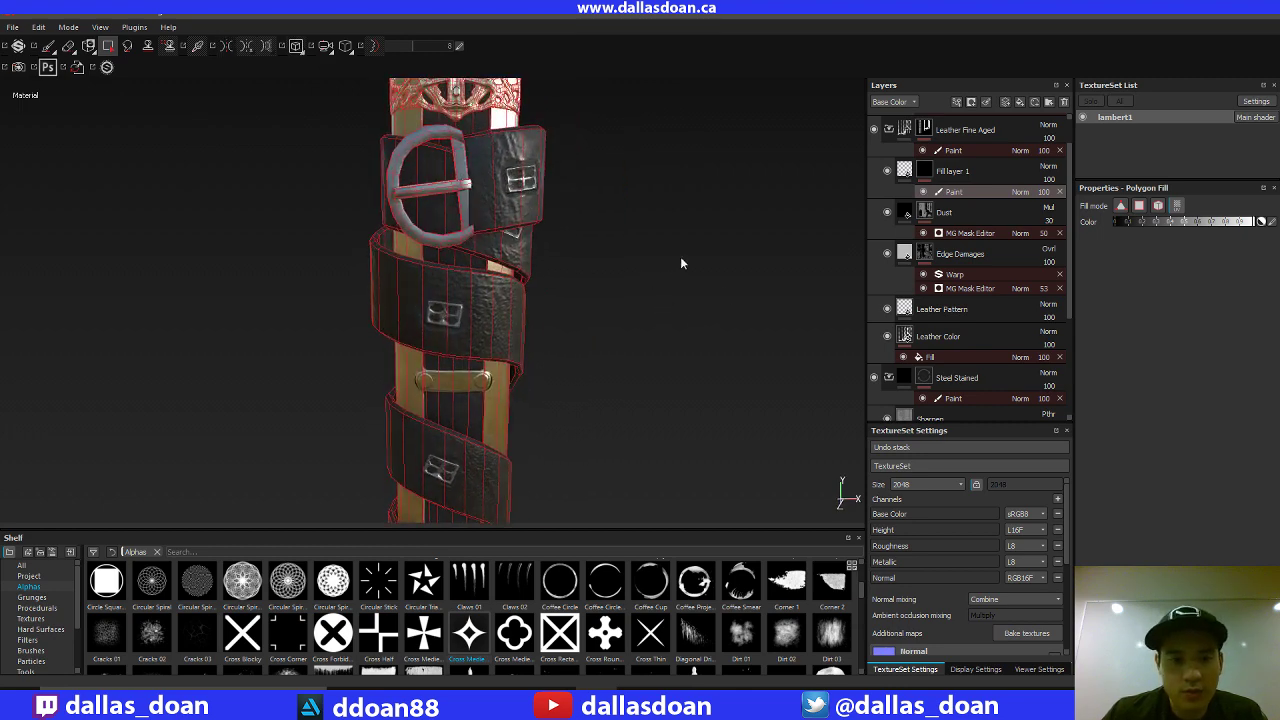
pyautogui.keyDown('alt'); pyautogui.moveTo(680, 263); pyautogui.dragTo(679, 287); pyautogui.keyUp('alt')
pyautogui.keyDown('alt'); pyautogui.moveTo(677, 283); pyautogui.dragTo(703, 234, button='middle'); pyautogui.keyUp('alt')
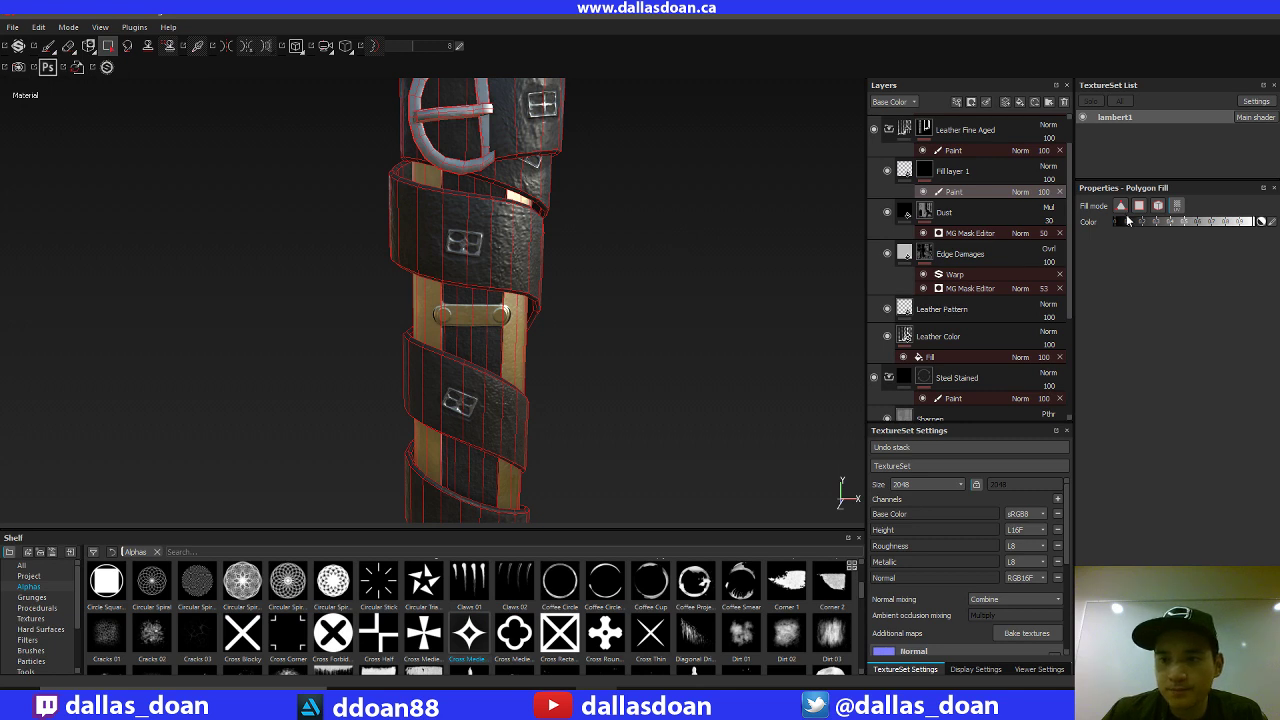
# Copy the mask of the Leather Fine Aged folder and paste it into the mask of Fill layer 1.
pyautogui.scroll(1, 1072, 188)
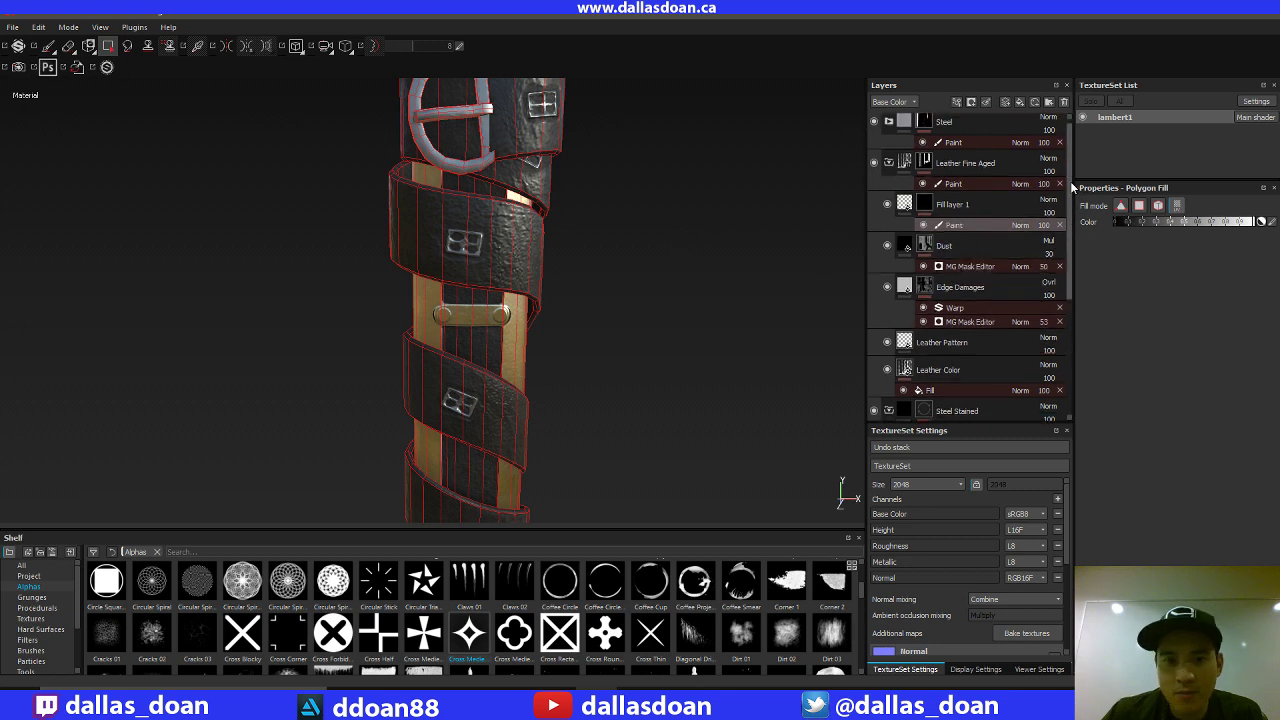
pyautogui.scroll(1, 1071, 170)
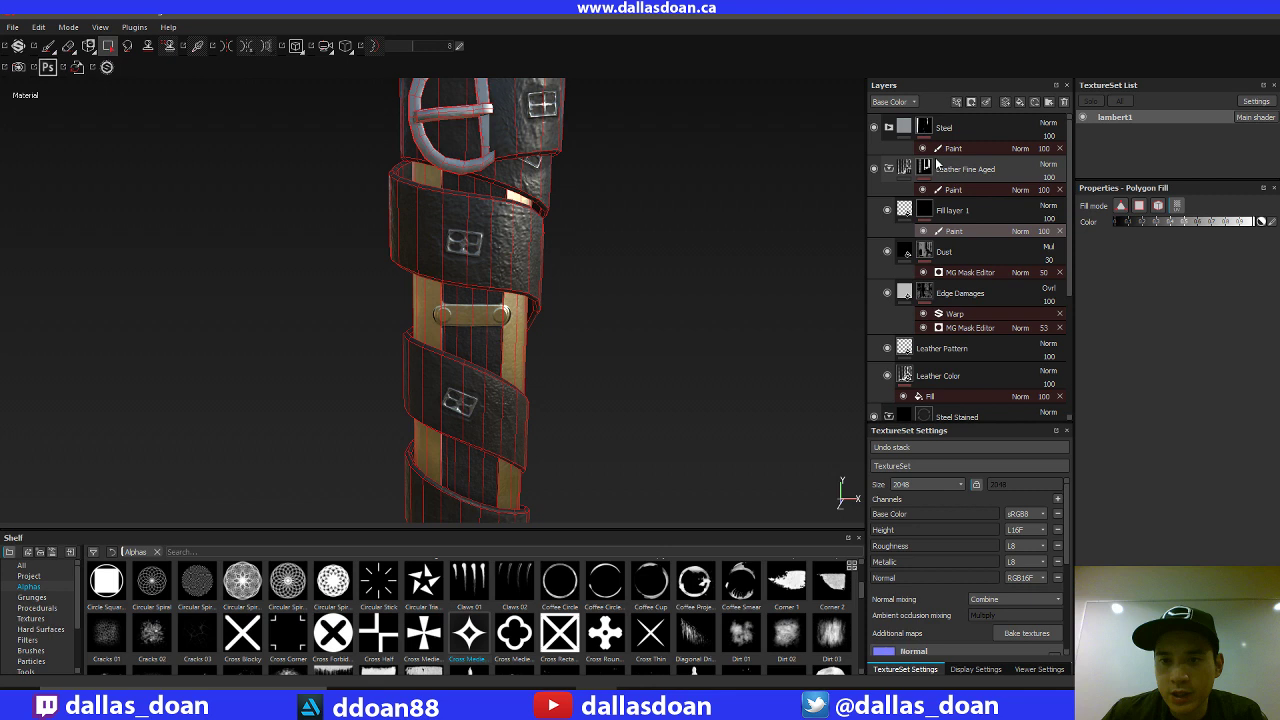
pyautogui.moveTo(927, 174)
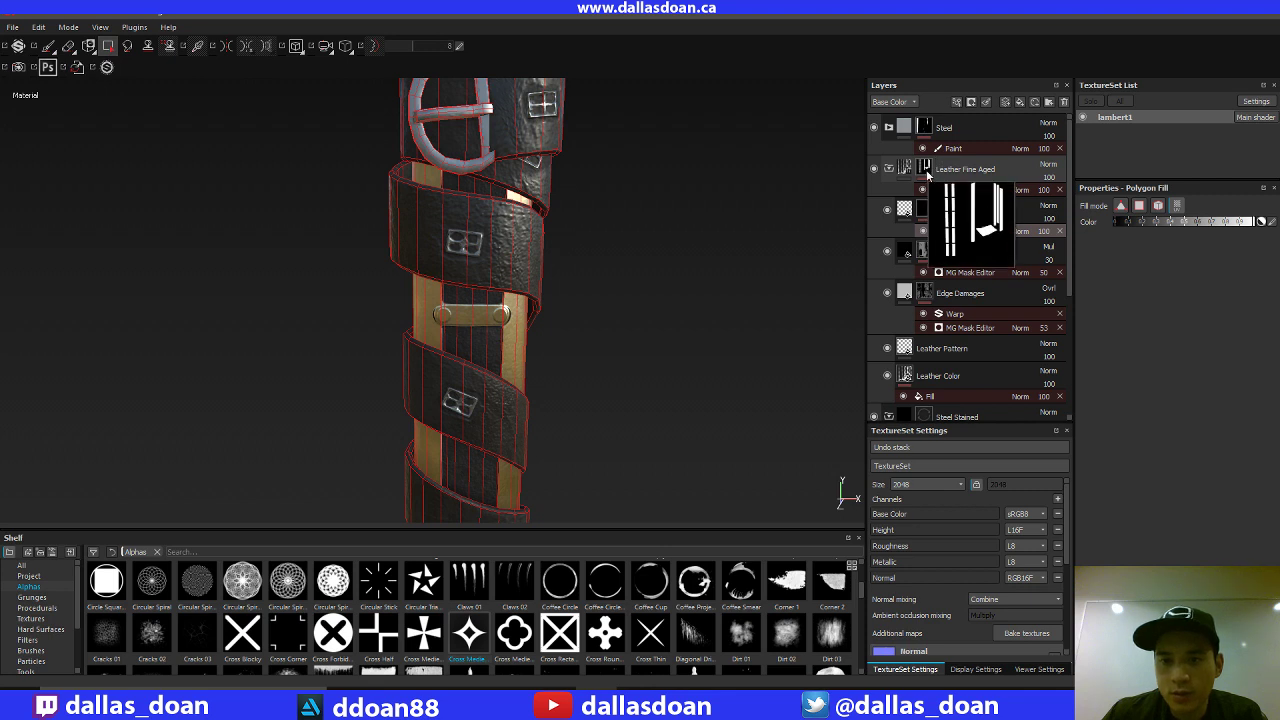
pyautogui.moveTo(915, 215)
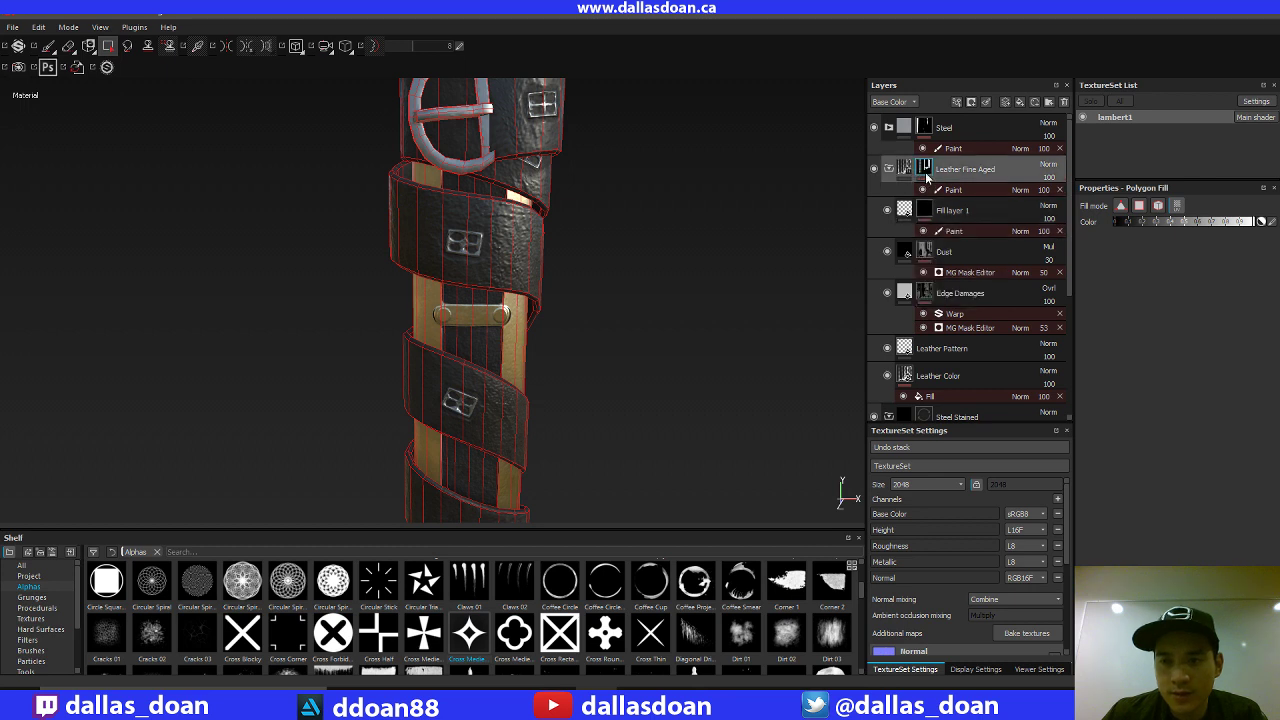
pyautogui.rightClick(927, 175)
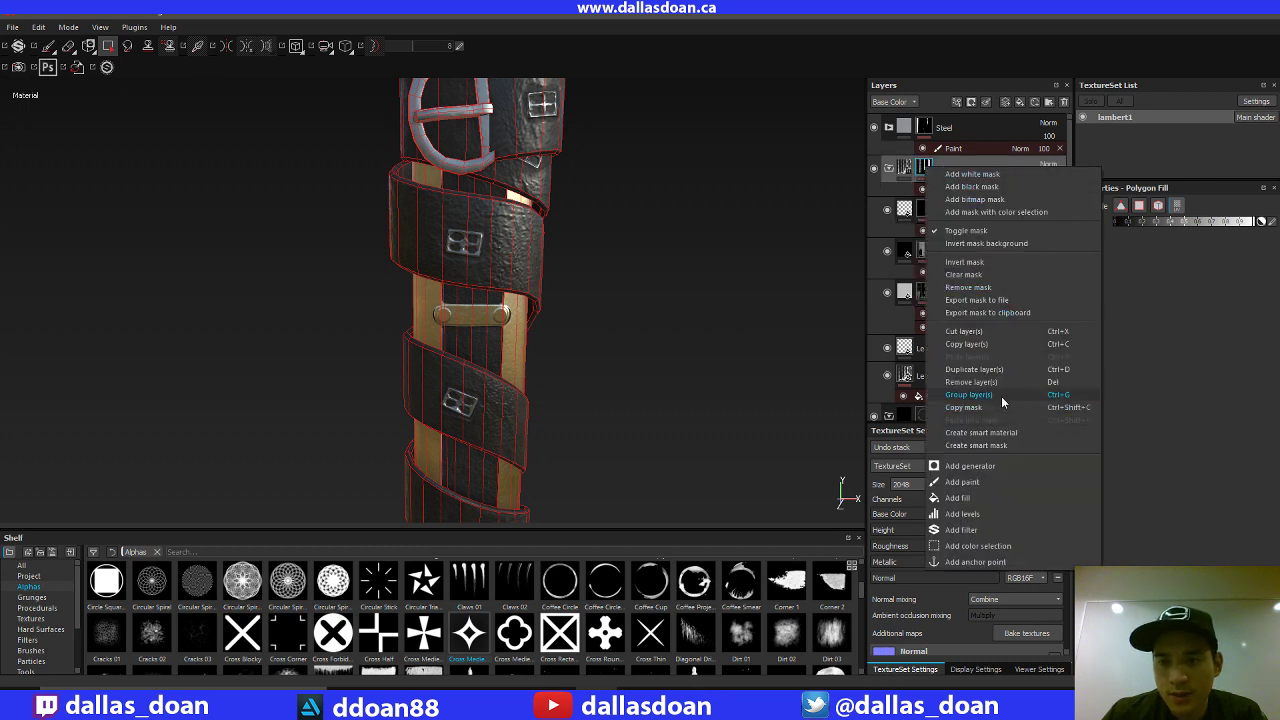
pyautogui.click(964, 407)
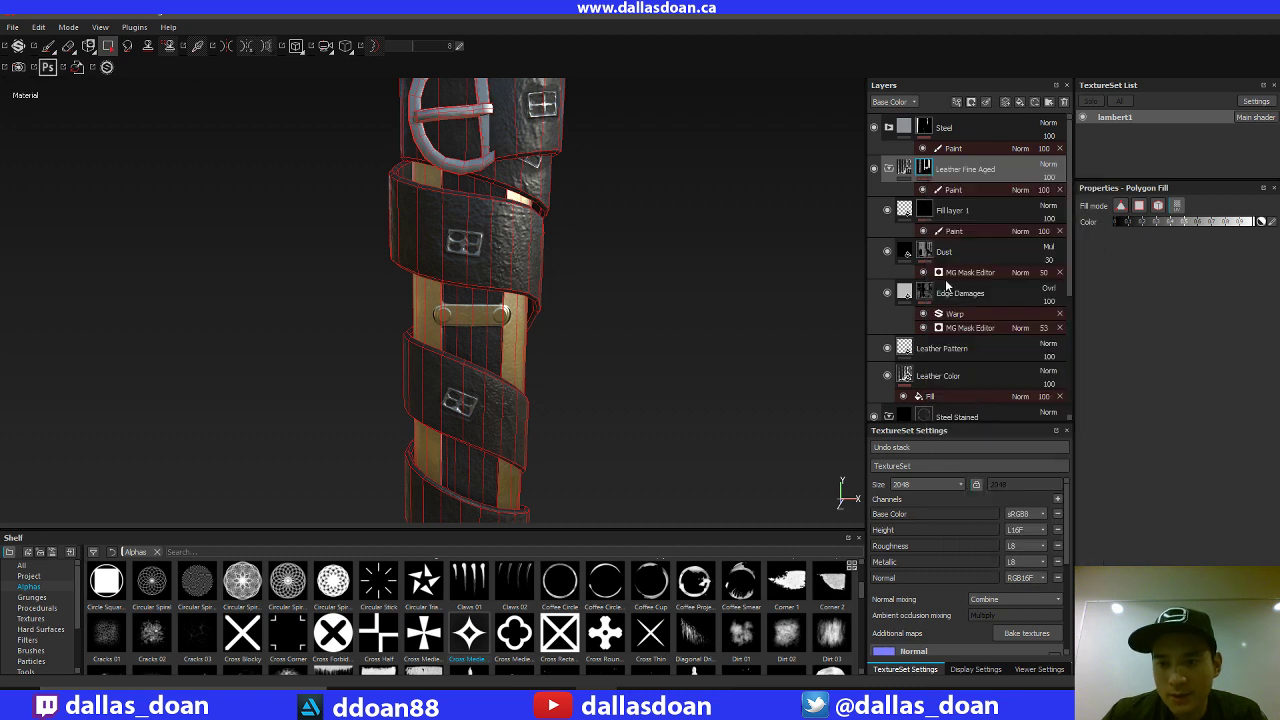
pyautogui.click(928, 211)
pyautogui.rightClick(928, 211)
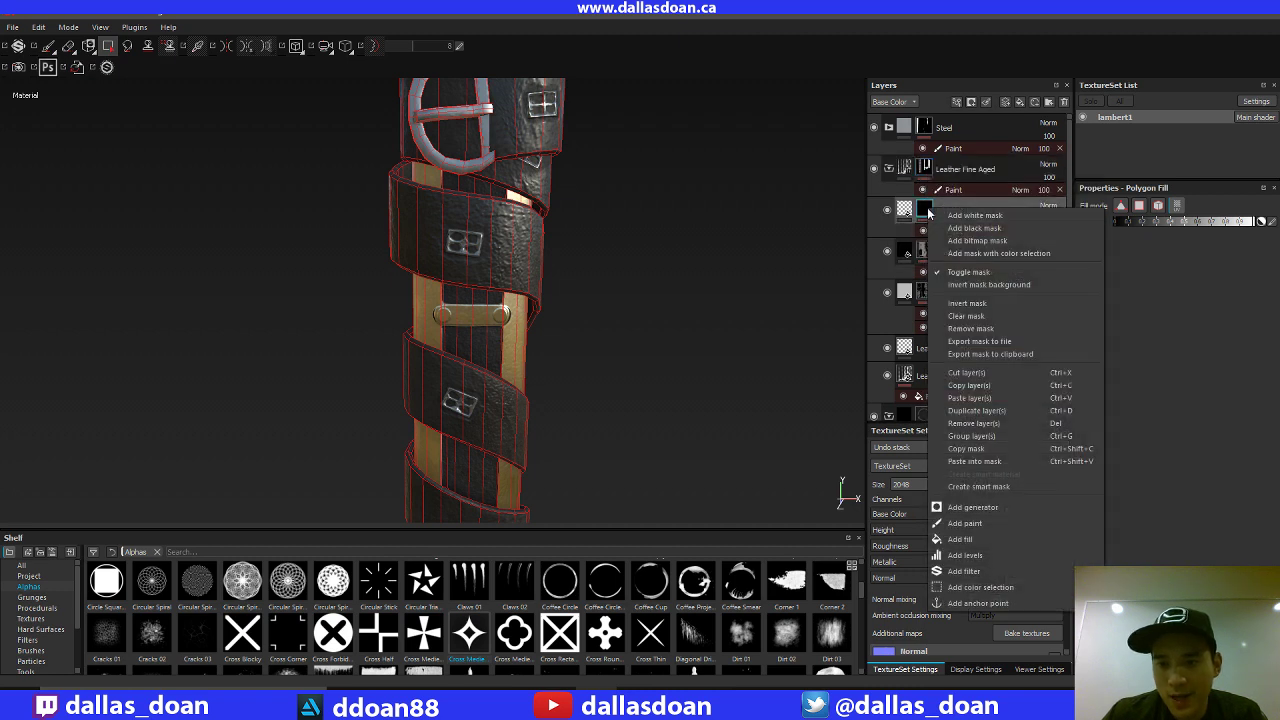
pyautogui.click(986, 462)
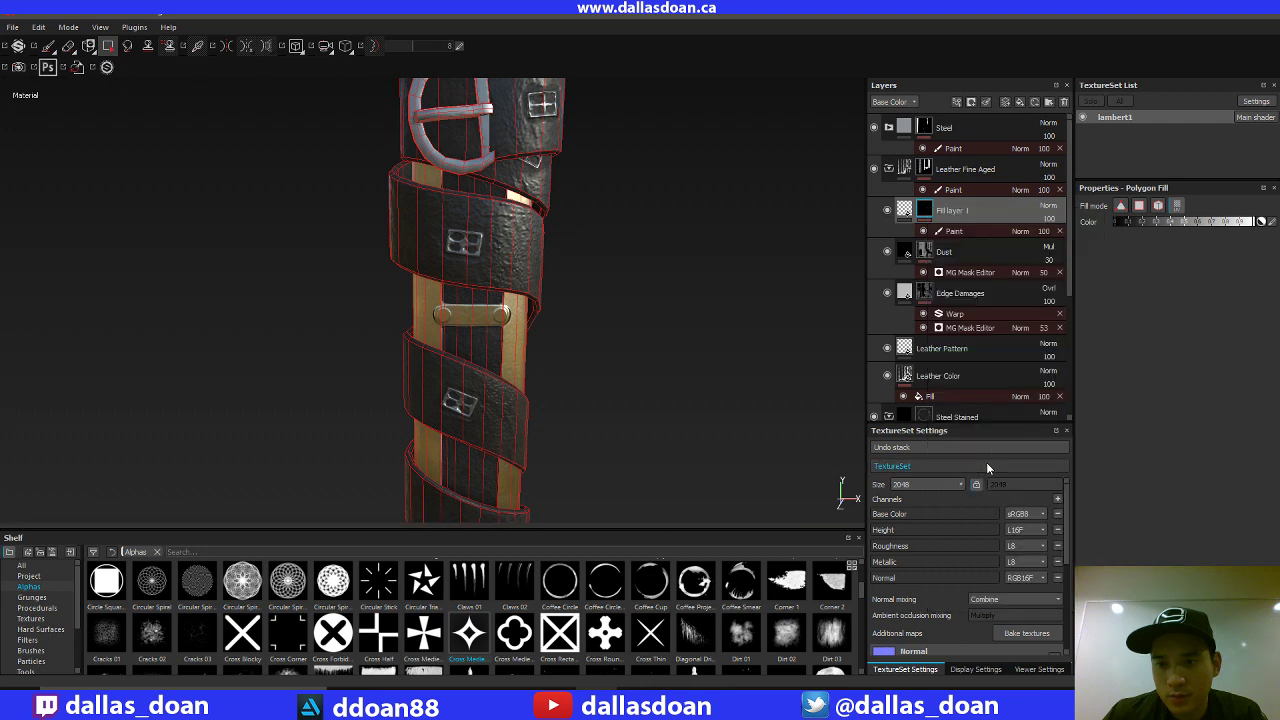
# Examine the wrapped leather straps along with Fill layer 1's fill settings, pasted mask and paint effect.
pyautogui.keyDown('alt'); pyautogui.moveTo(750, 308); pyautogui.dragTo(755, 344, button='middle'); pyautogui.keyUp('alt')
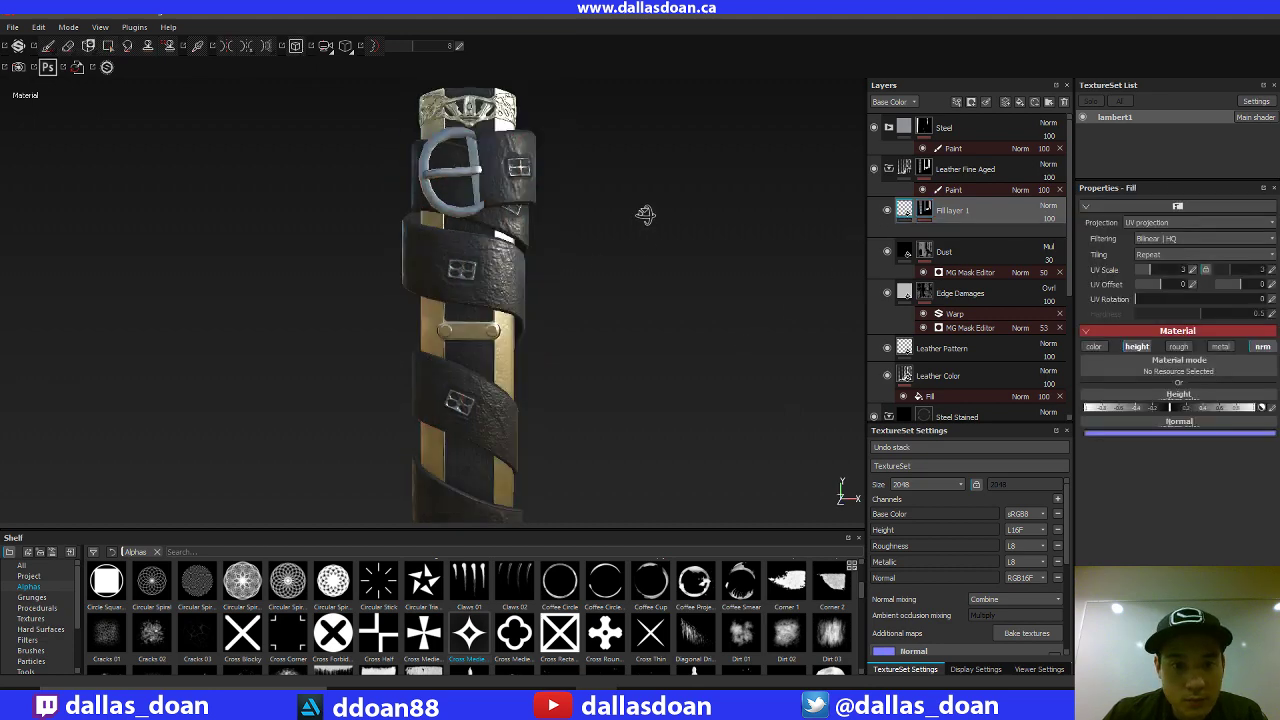
pyautogui.keyDown('alt'); pyautogui.moveTo(646, 214); pyautogui.dragTo(641, 234); pyautogui.keyUp('alt')
pyautogui.keyDown('alt'); pyautogui.moveTo(641, 234); pyautogui.dragTo(654, 251, button='right'); pyautogui.keyUp('alt')
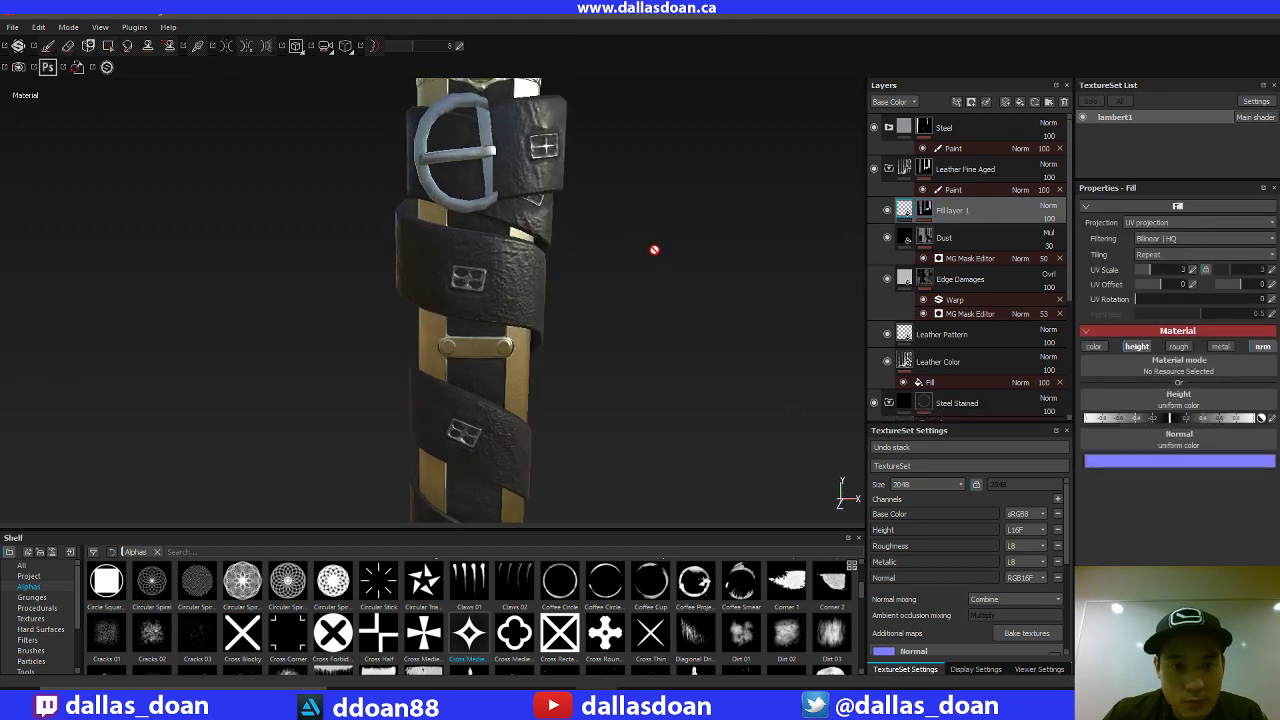
pyautogui.keyDown('alt'); pyautogui.moveTo(654, 251); pyautogui.dragTo(638, 242, button='middle'); pyautogui.keyUp('alt')
pyautogui.keyDown('alt'); pyautogui.moveTo(638, 242); pyautogui.dragTo(691, 286, button='right'); pyautogui.keyUp('alt')
pyautogui.keyDown('alt'); pyautogui.moveTo(691, 286); pyautogui.dragTo(697, 362, button='middle'); pyautogui.keyUp('alt')
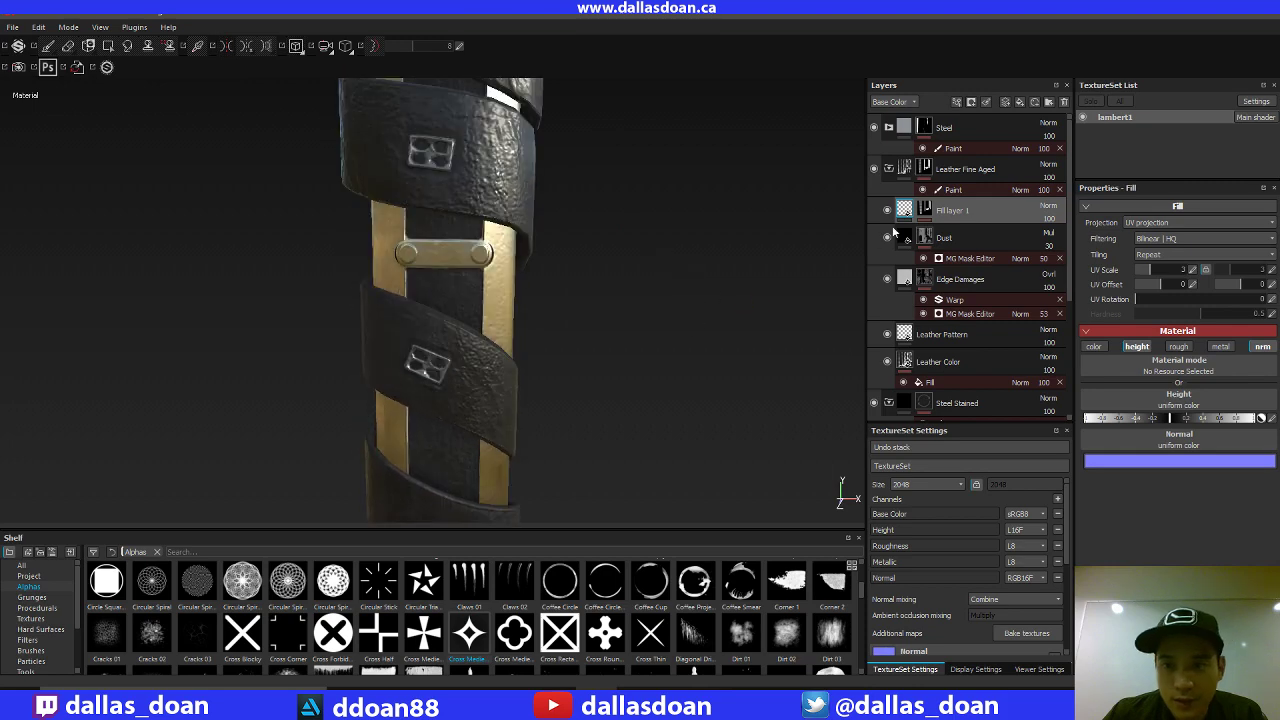
pyautogui.press('4')
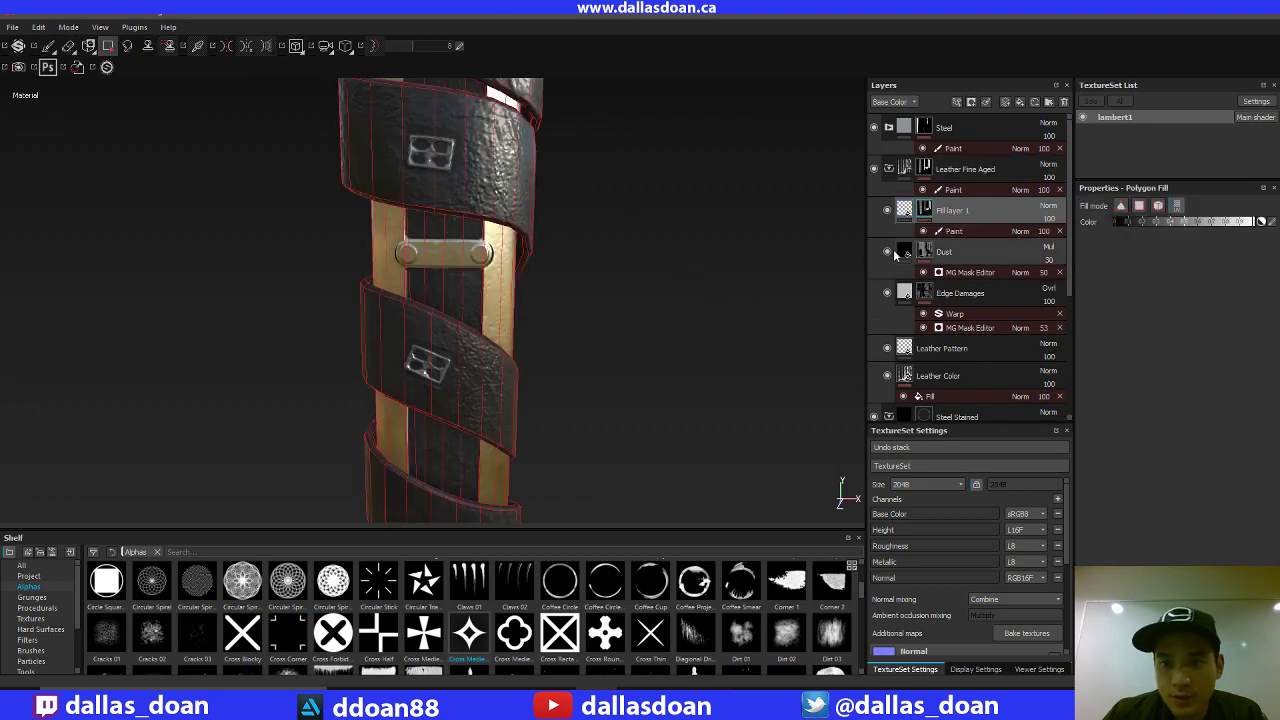
pyautogui.keyDown('alt'); pyautogui.moveTo(697, 257); pyautogui.dragTo(816, 256); pyautogui.keyUp('alt')
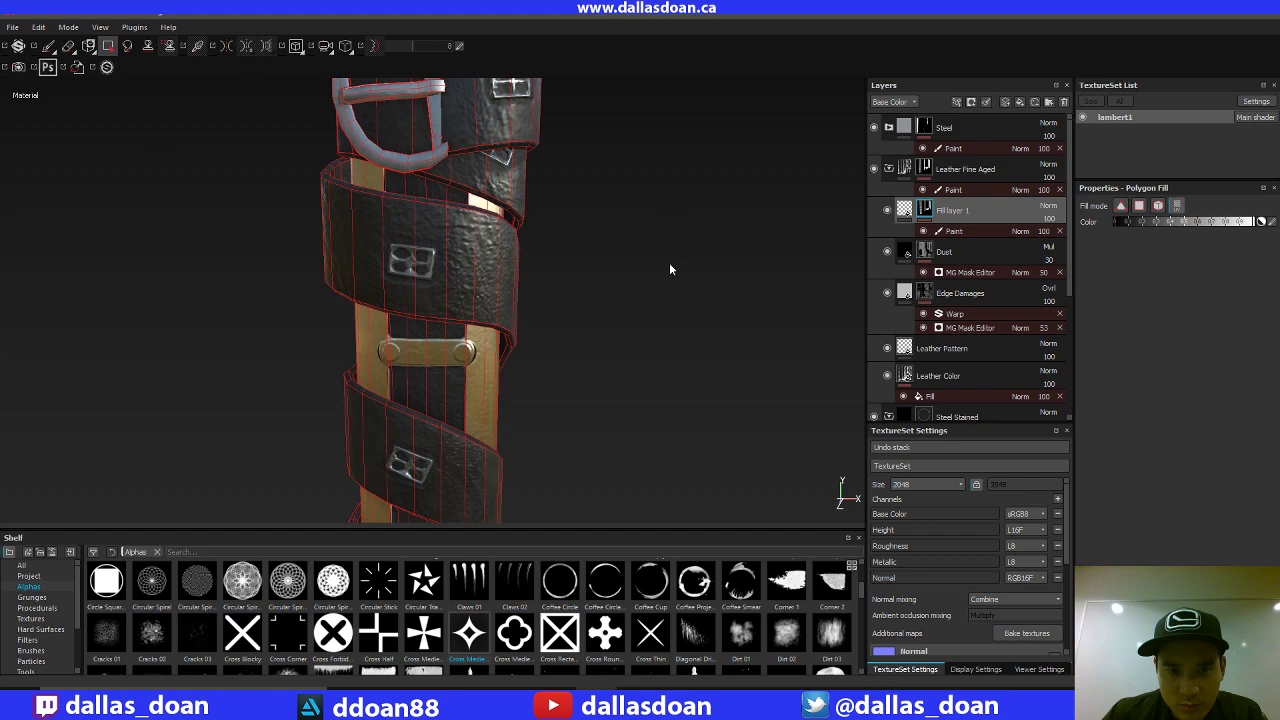
pyautogui.keyDown('alt'); pyautogui.moveTo(670, 269); pyautogui.dragTo(854, 222); pyautogui.keyUp('alt')
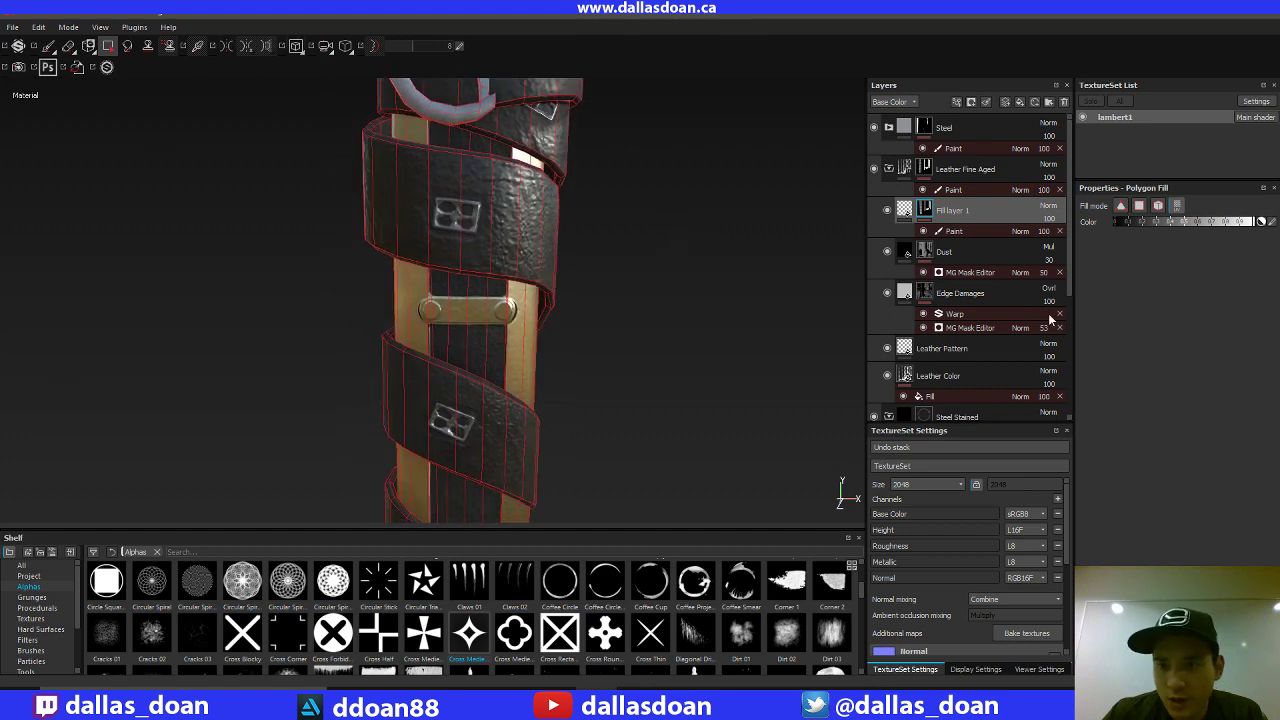
pyautogui.hotkey('ctrl', 'z')
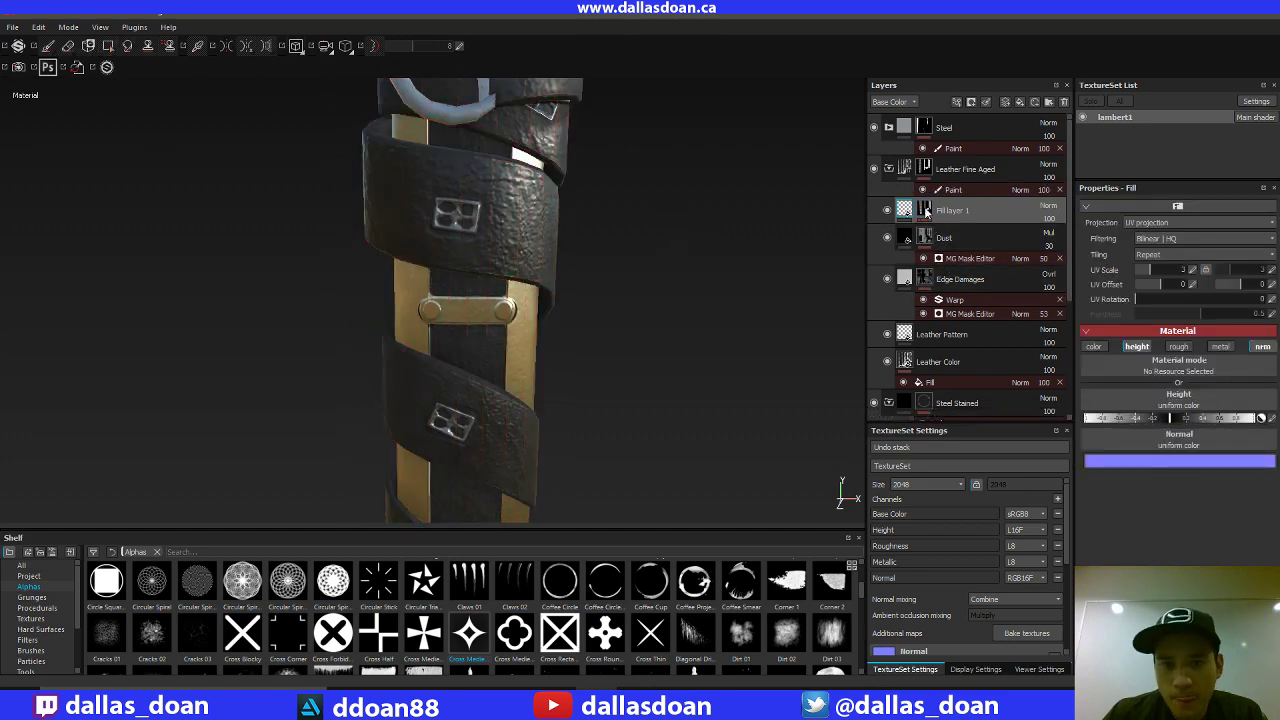
pyautogui.moveTo(926, 210)
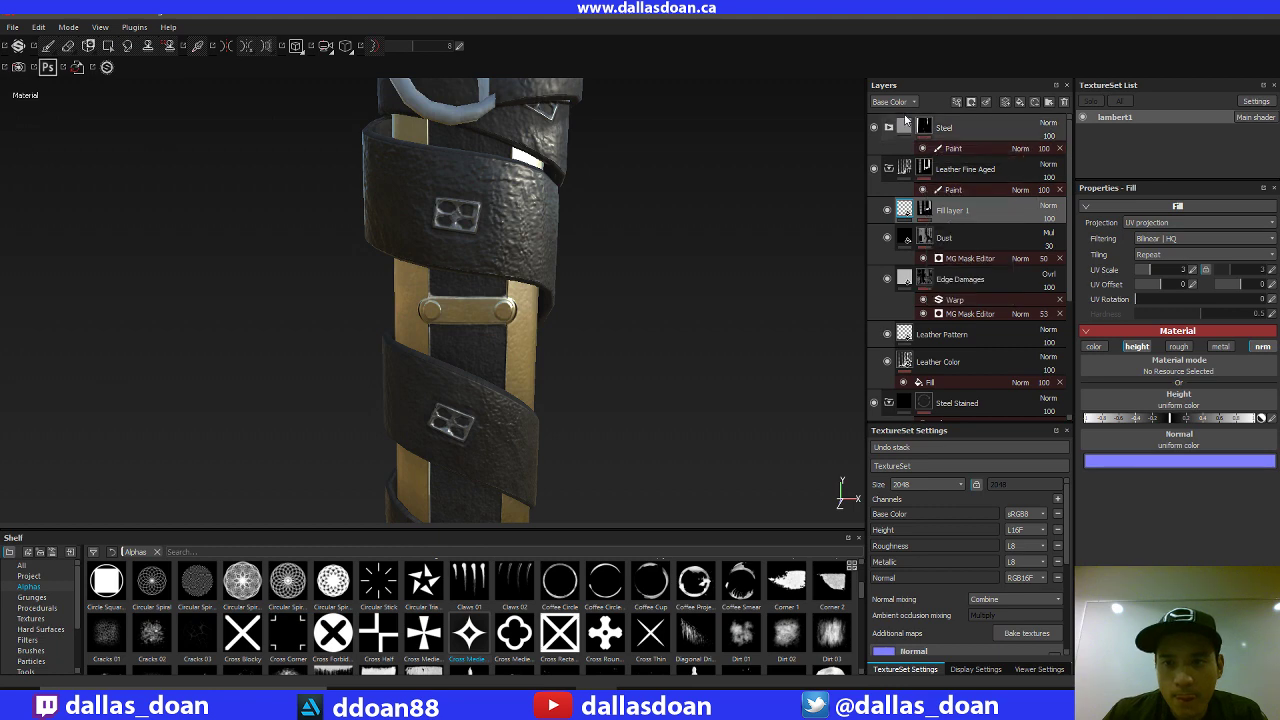
pyautogui.hotkey('ctrl', 'y')
pyautogui.keyDown('alt'); pyautogui.moveTo(694, 256); pyautogui.dragTo(766, 282, button='middle'); pyautogui.keyUp('alt')
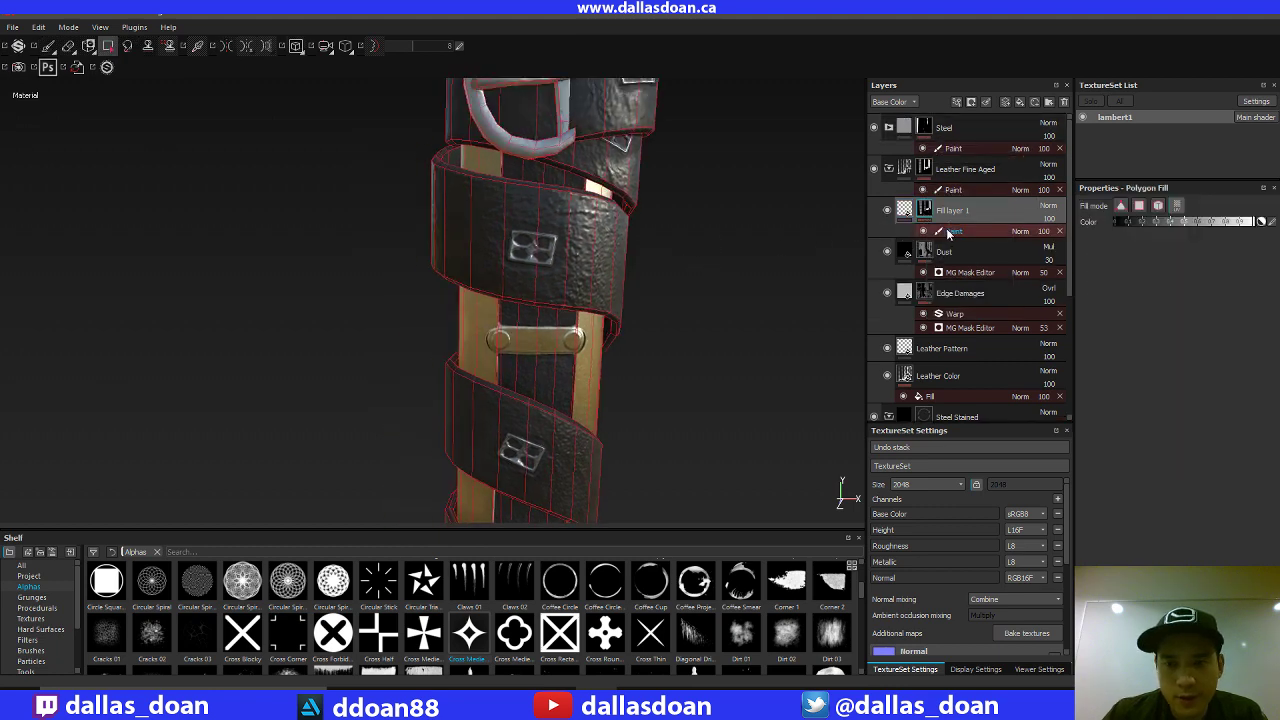
pyautogui.keyDown('alt'); pyautogui.moveTo(726, 257); pyautogui.dragTo(336, 130); pyautogui.keyUp('alt')
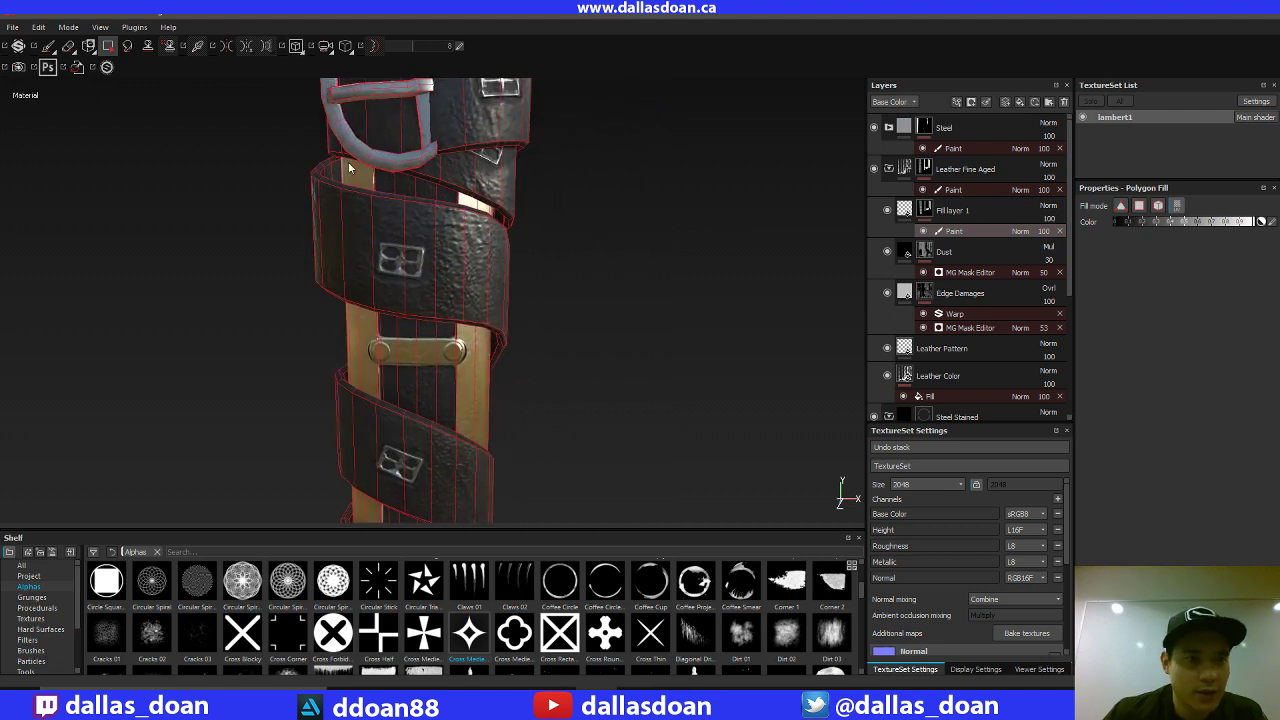
pyautogui.keyDown('alt'); pyautogui.moveTo(537, 246); pyautogui.dragTo(580, 209); pyautogui.keyUp('alt')
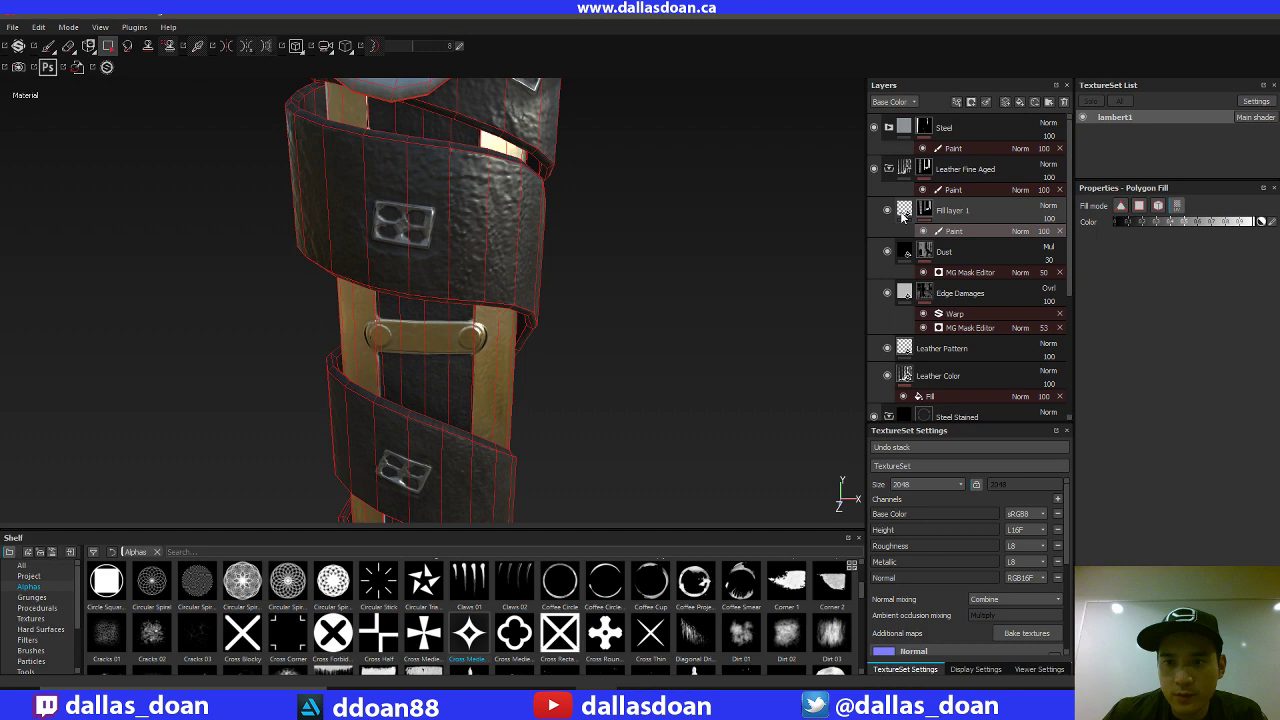
# Assign the Cross Medieval Curved alpha as the height map of Fill layer 1 and check it on the straps.
pyautogui.press('Delete')
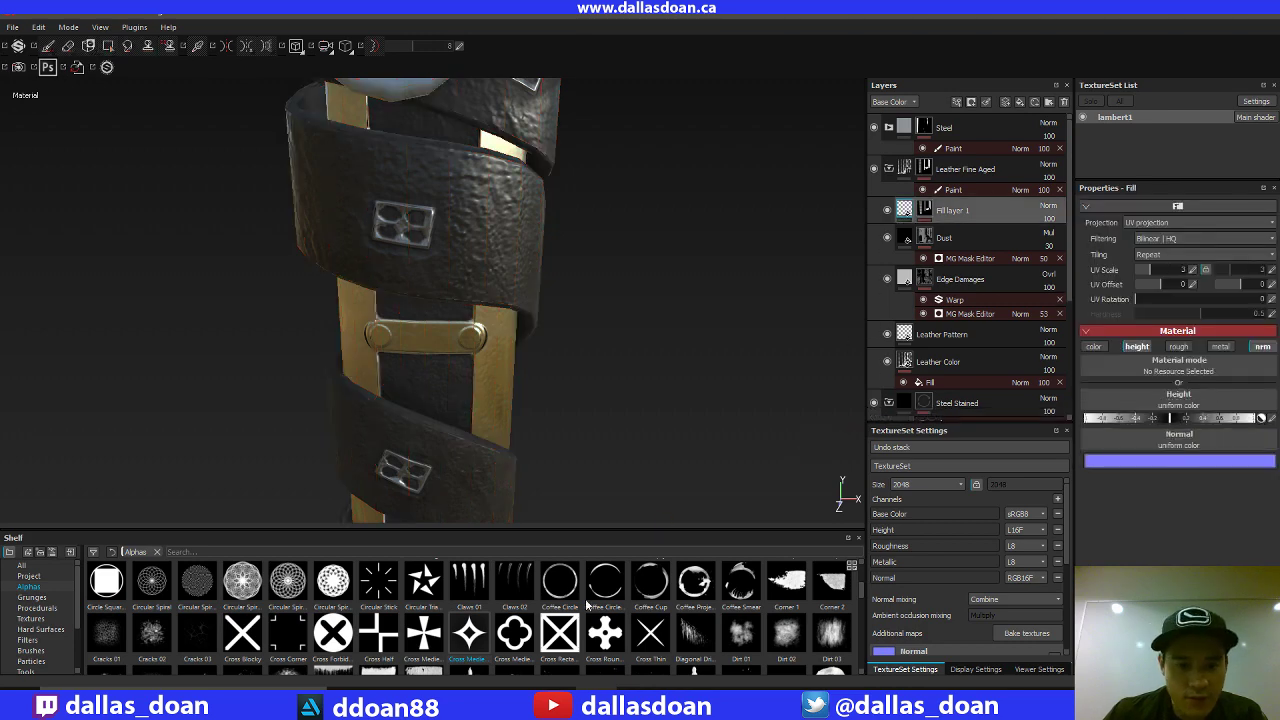
pyautogui.moveTo(468, 636); pyautogui.dragTo(1130, 412)
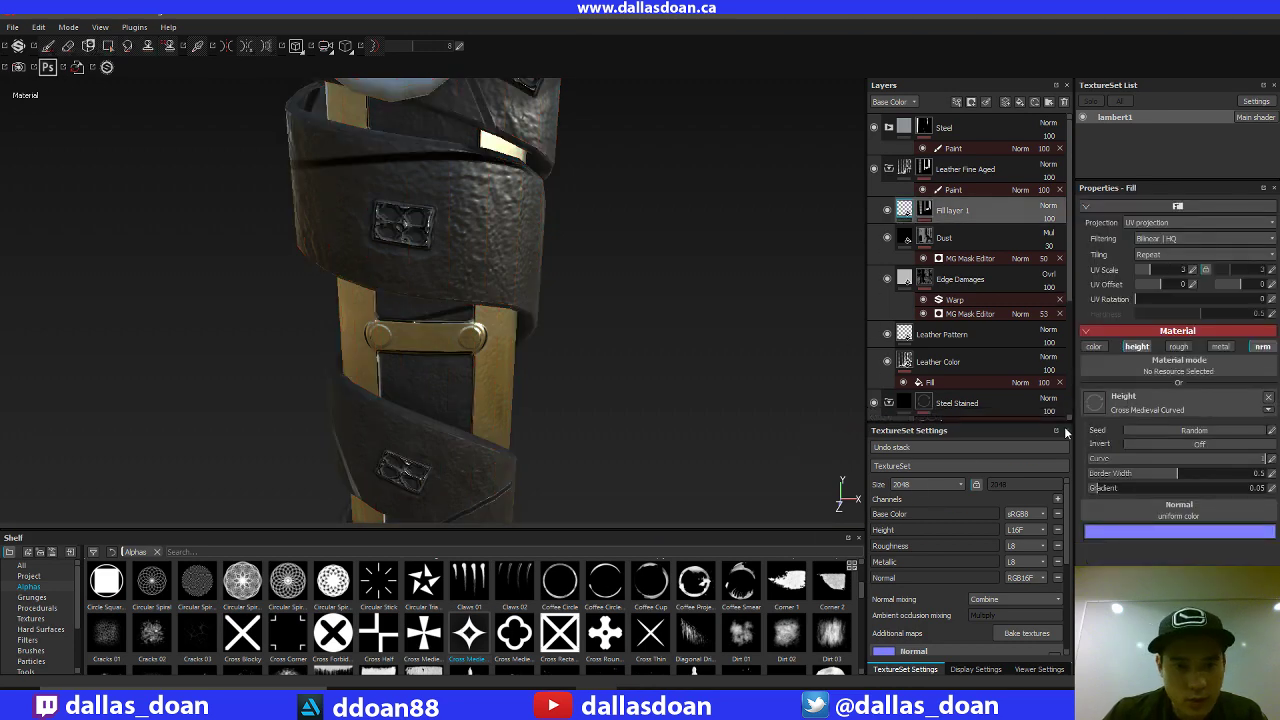
pyautogui.keyDown('alt'); pyautogui.moveTo(717, 374); pyautogui.dragTo(609, 371); pyautogui.keyUp('alt')
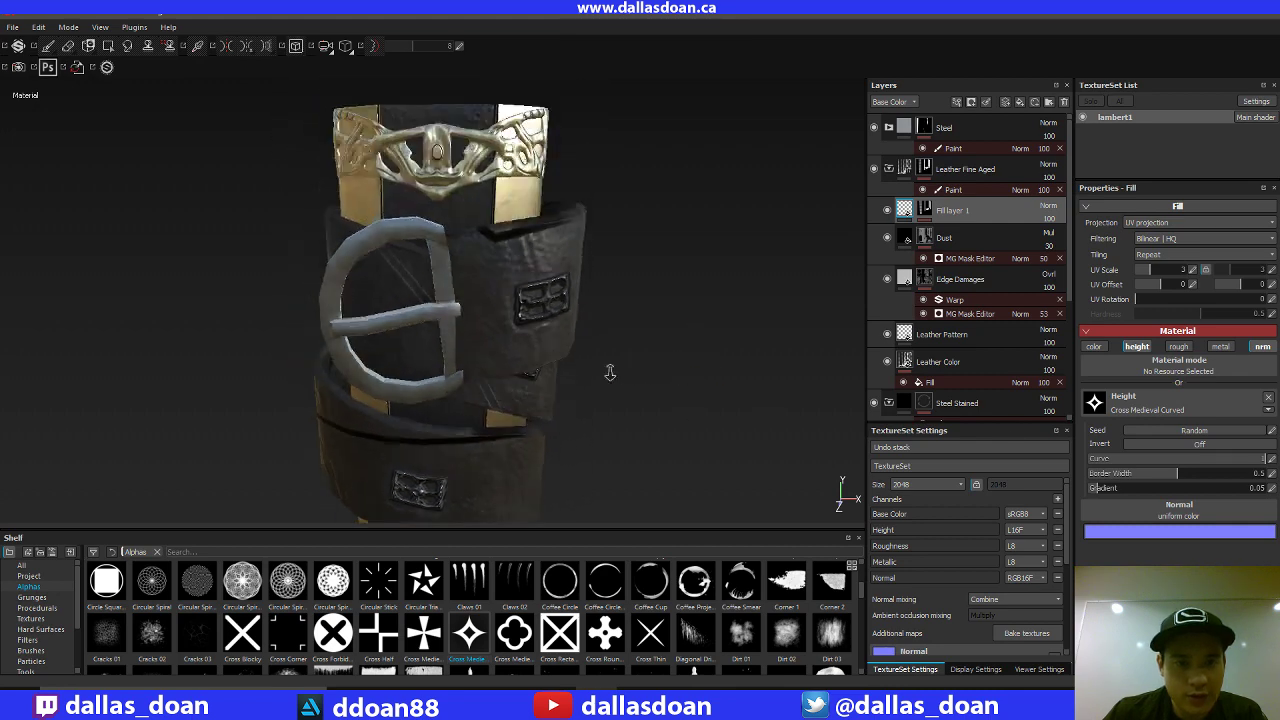
pyautogui.scroll(-4, 660, 369)
pyautogui.keyDown('alt'); pyautogui.moveTo(600, 370); pyautogui.dragTo(581, 321, button='middle'); pyautogui.keyUp('alt')
pyautogui.moveTo(656, 343)
pyautogui.keyDown('alt'); pyautogui.mouseDown(button='middle')
pyautogui.moveTo(634, 320)
pyautogui.moveTo(660, 383)
pyautogui.moveTo(677, 386)
pyautogui.moveTo(681, 343)
pyautogui.mouseUp(button='middle'); pyautogui.keyUp('alt')
pyautogui.scroll(2, 683, 386)
# Try a UV scale of 20 on Fill layer 1 and inspect the cross pattern on the leather.
pyautogui.click(1190, 270)
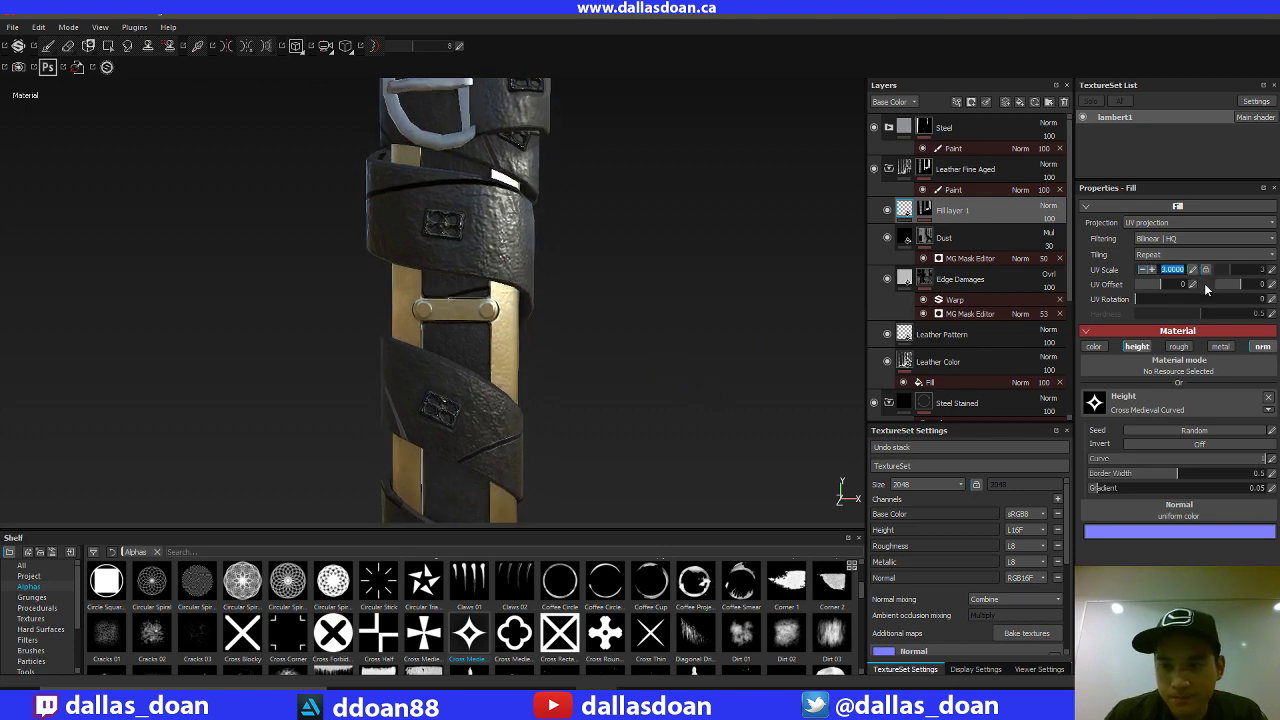
pyautogui.write('20')
pyautogui.press('Tab')
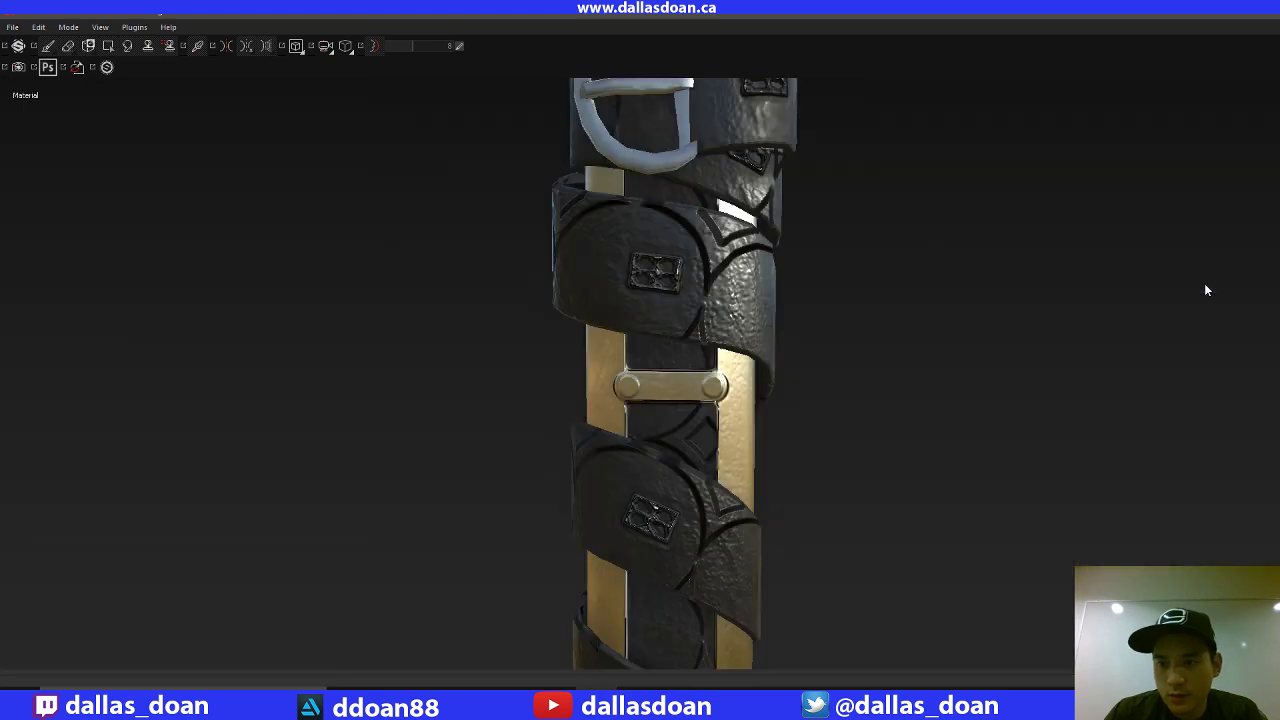
pyautogui.press('Tab')
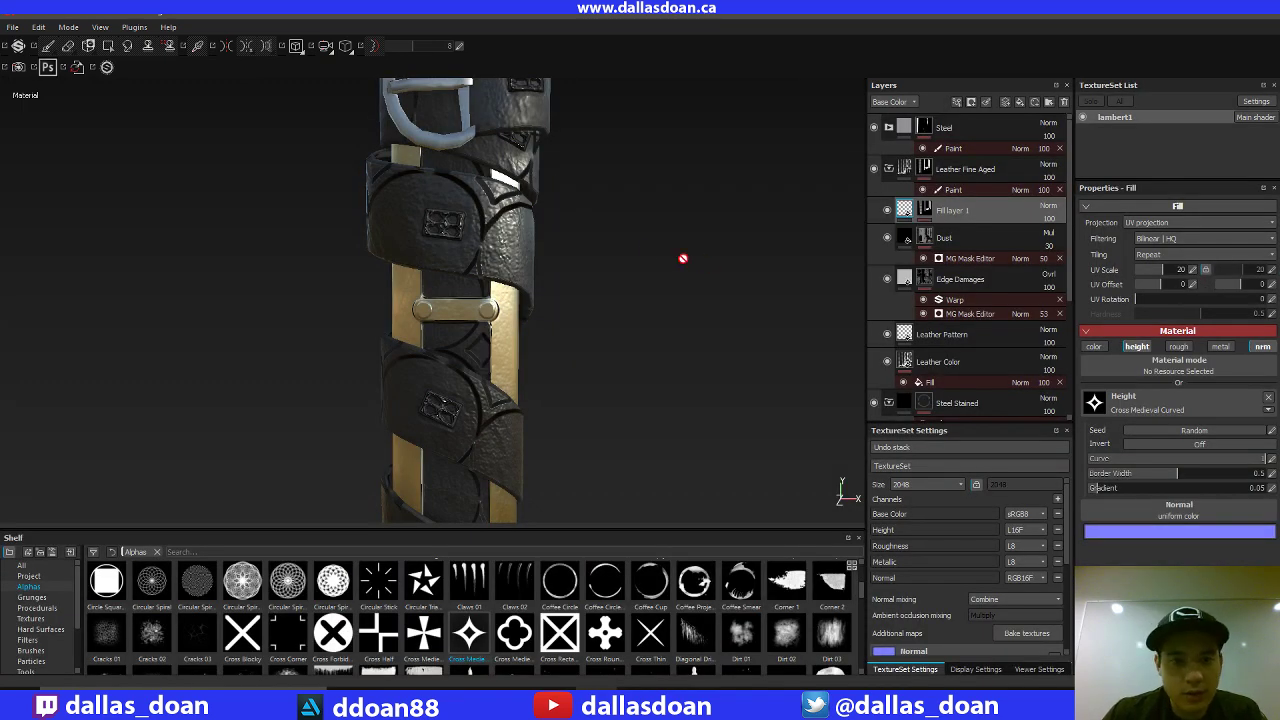
pyautogui.keyDown('alt'); pyautogui.moveTo(644, 248); pyautogui.dragTo(660, 191, button='middle'); pyautogui.keyUp('alt')
pyautogui.keyDown('alt'); pyautogui.moveTo(674, 300); pyautogui.dragTo(684, 258, button='middle'); pyautogui.keyUp('alt')
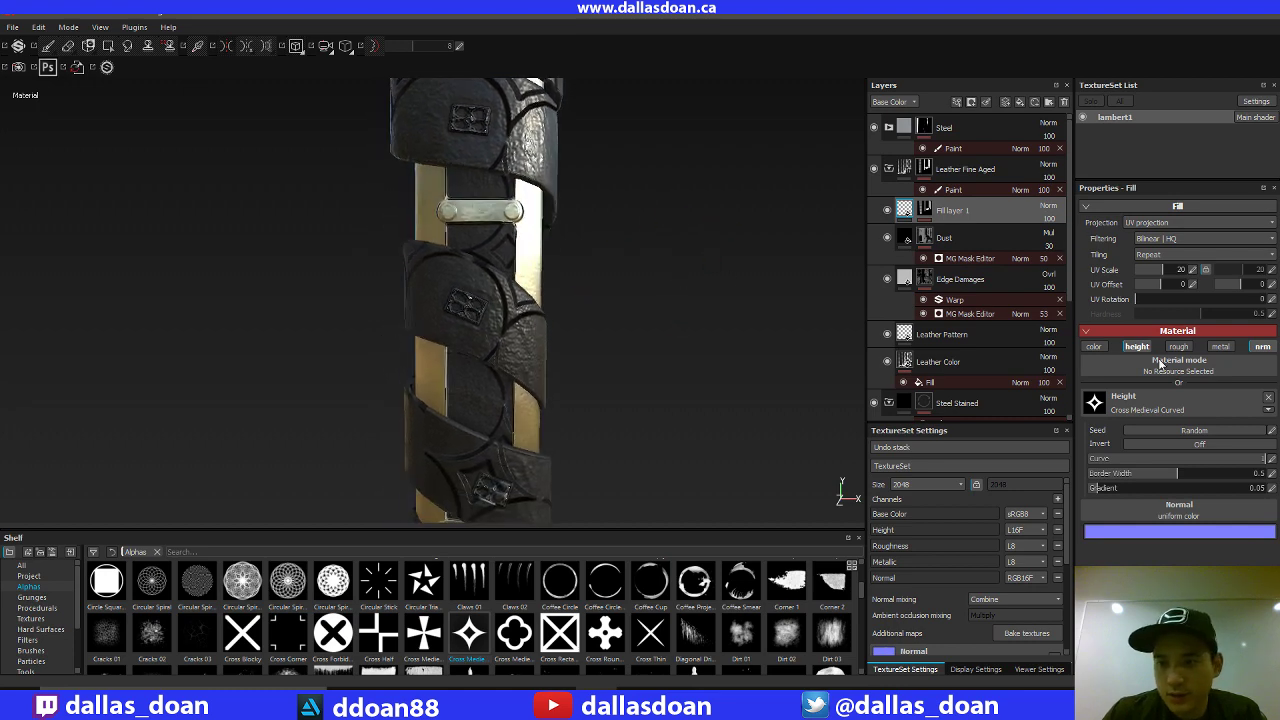
# Try a UV scale of 100 on Fill layer 1 and inspect the denser pattern around the scabbard.
pyautogui.click(1191, 272)
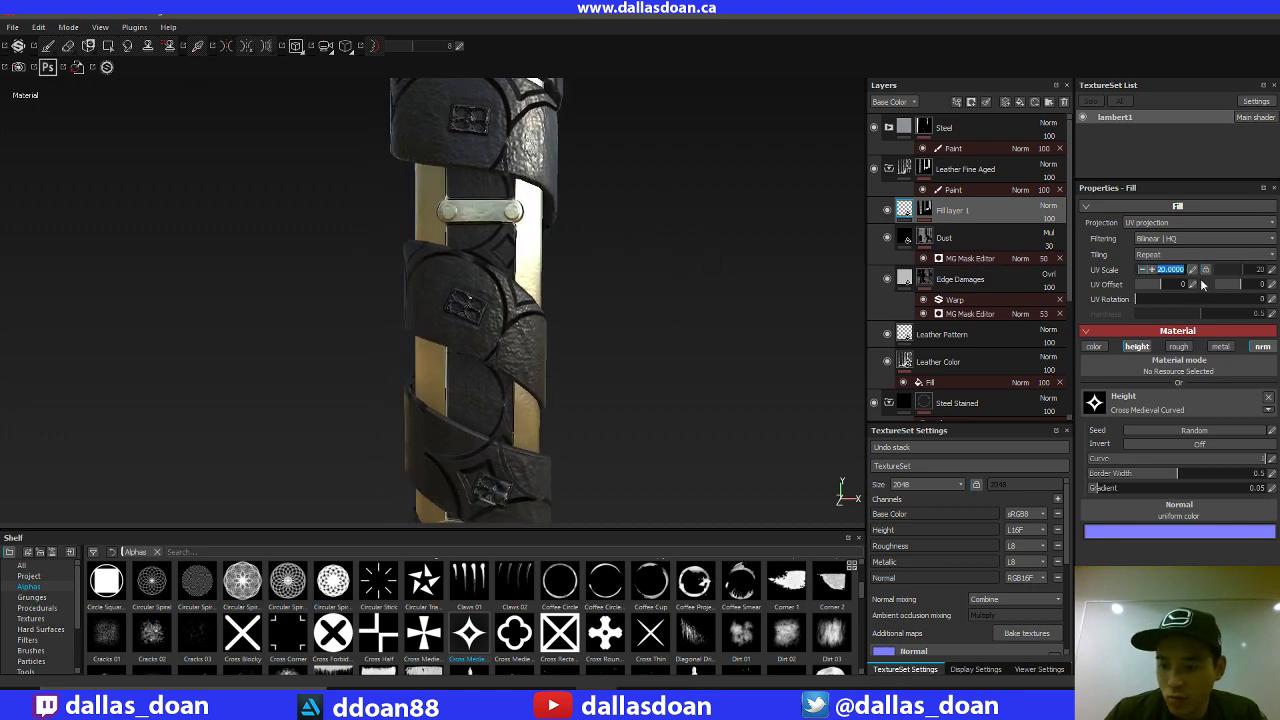
pyautogui.write('100')
pyautogui.press('Return')
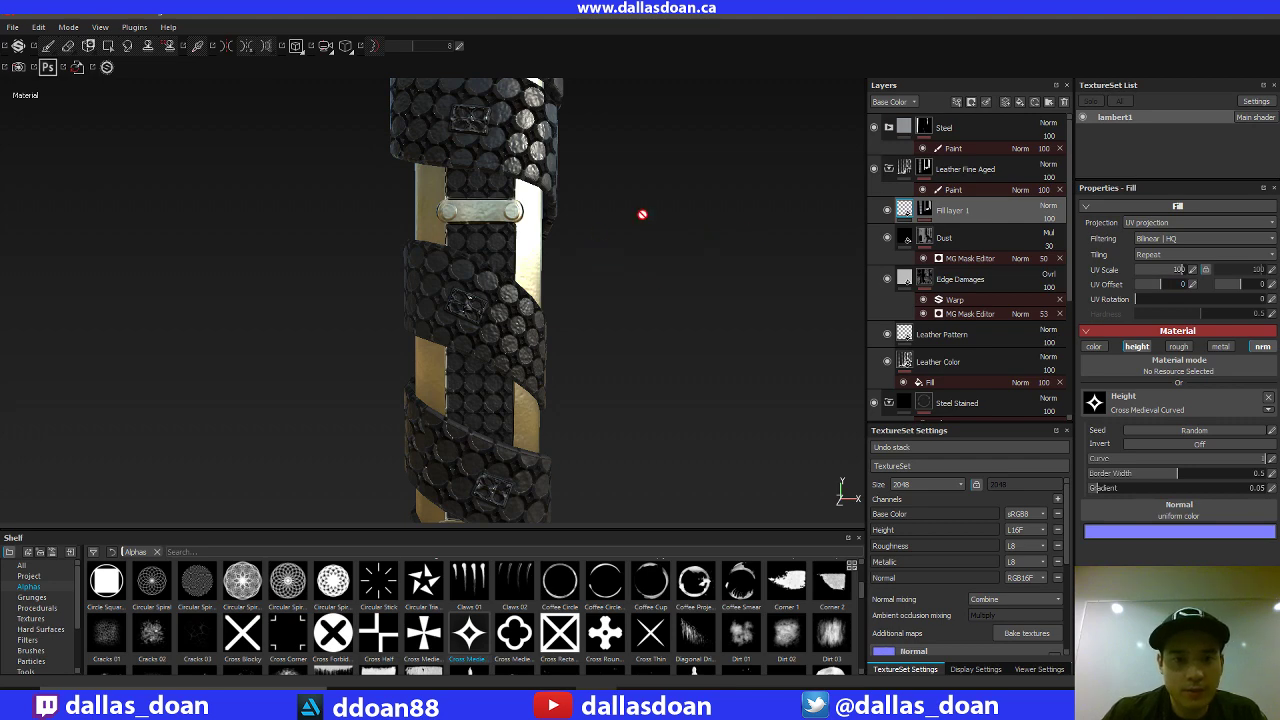
pyautogui.keyDown('alt'); pyautogui.moveTo(642, 214); pyautogui.dragTo(623, 314); pyautogui.keyUp('alt')
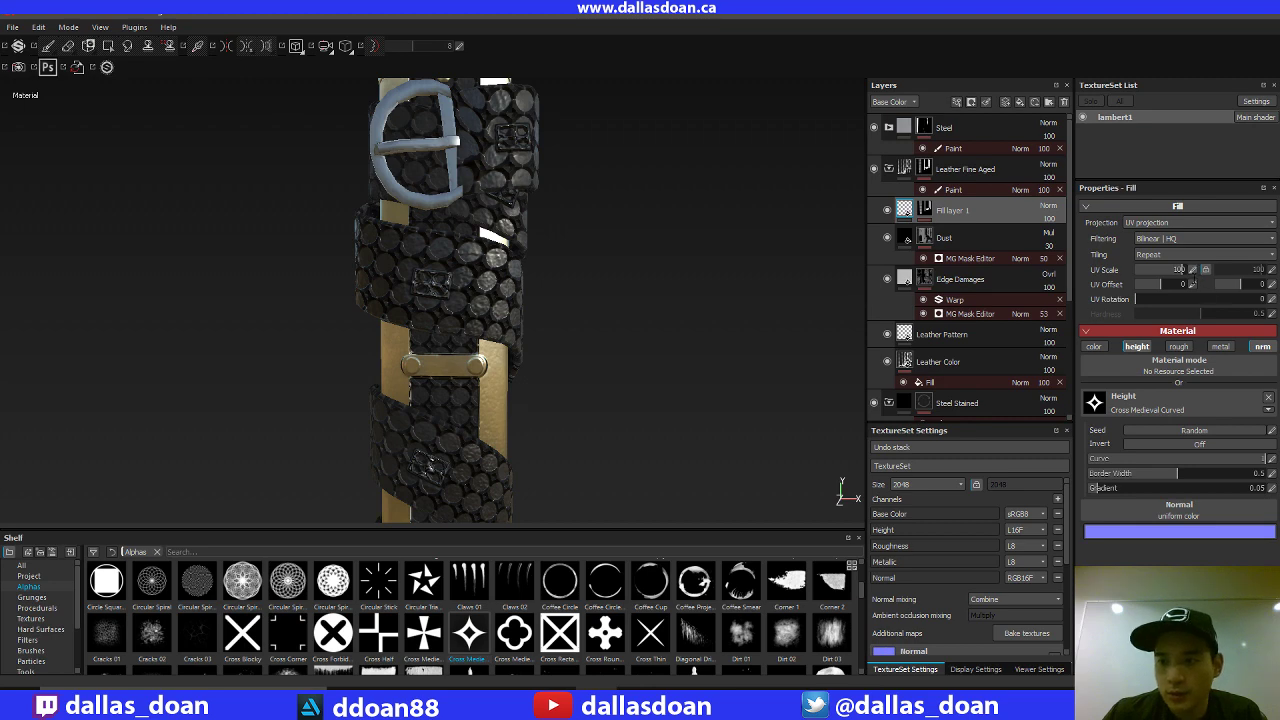
# Set the UV scale of Fill layer 1 to 128.
pyautogui.click(1192, 270)
pyautogui.write('128')
pyautogui.press('Return')
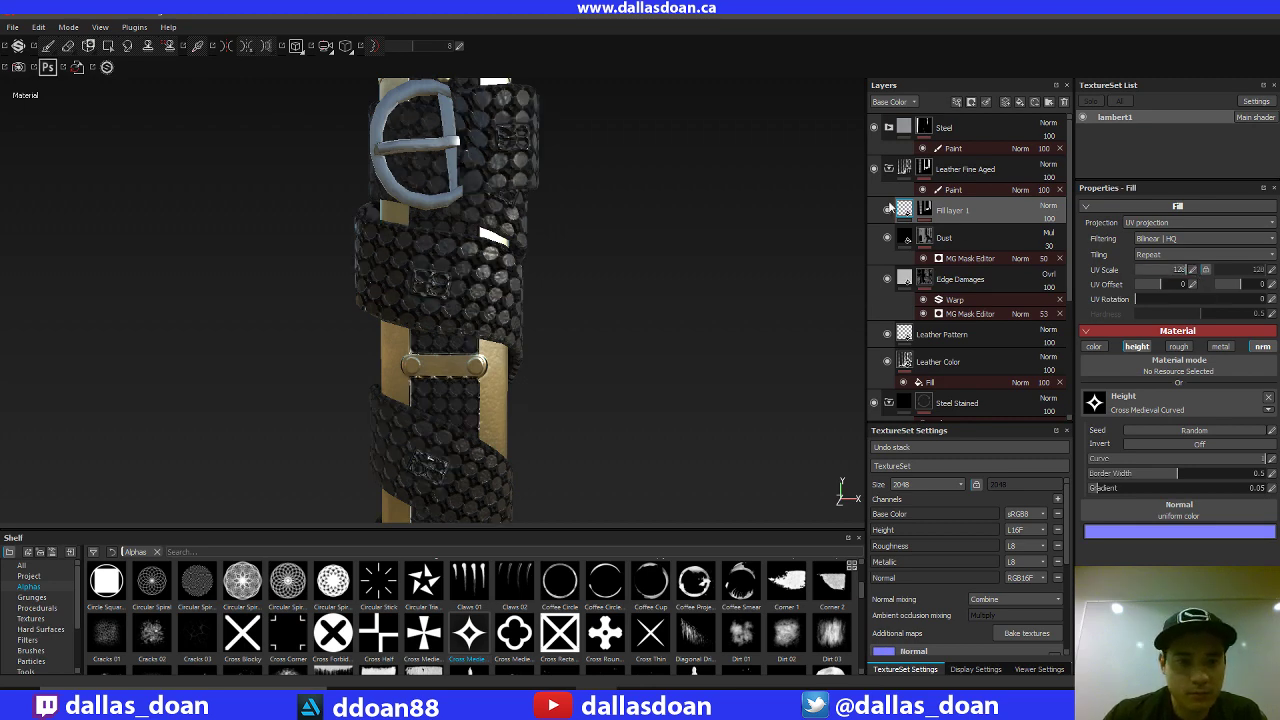
# Remove the wrapped leather straps from Fill layer 1's mask using Polygon Fill in mesh mode with black.
pyautogui.keyDown('alt'); pyautogui.moveTo(606, 257); pyautogui.dragTo(637, 335); pyautogui.keyUp('alt')
pyautogui.scroll(-3, 646, 329)
pyautogui.scroll(5, 662, 355)
pyautogui.scroll(-3, 660, 347)
pyautogui.keyDown('alt'); pyautogui.moveTo(637, 335); pyautogui.dragTo(652, 298, button='middle'); pyautogui.keyUp('alt')
pyautogui.rightClick(920, 212)
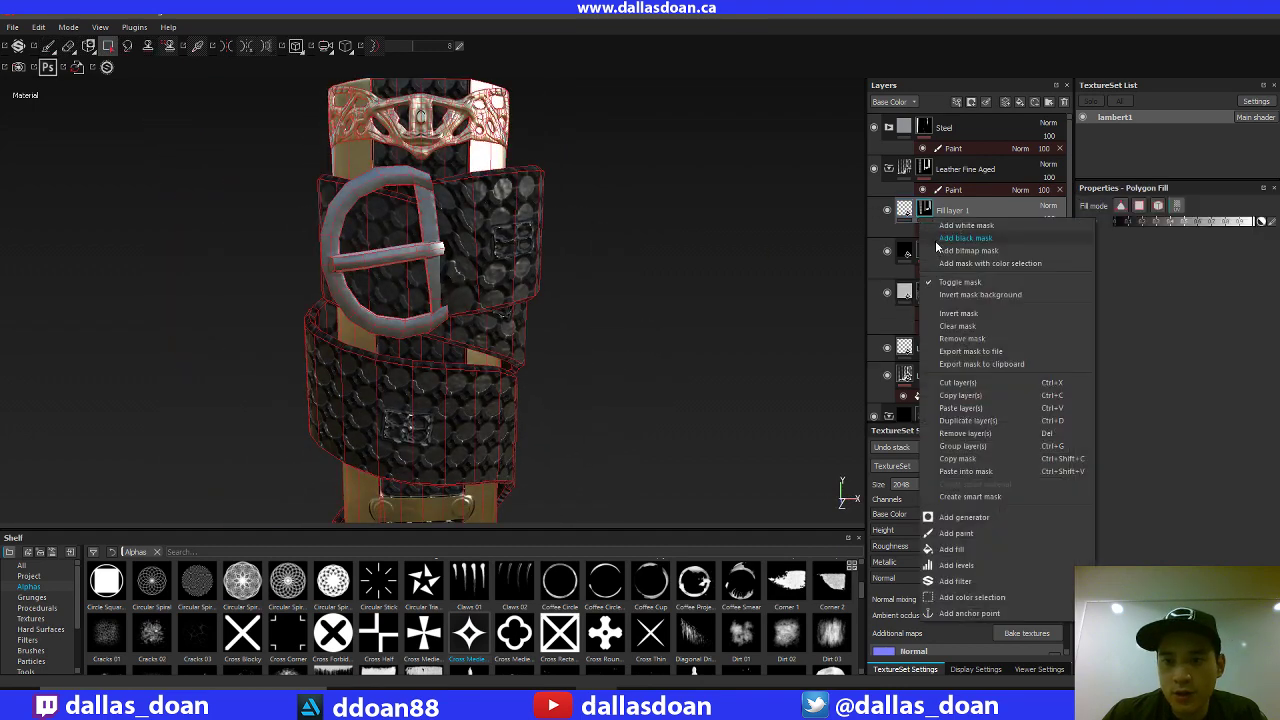
pyautogui.click(960, 240)
pyautogui.keyDown('alt'); pyautogui.moveTo(670, 285); pyautogui.dragTo(712, 265, button='middle'); pyautogui.keyUp('alt')
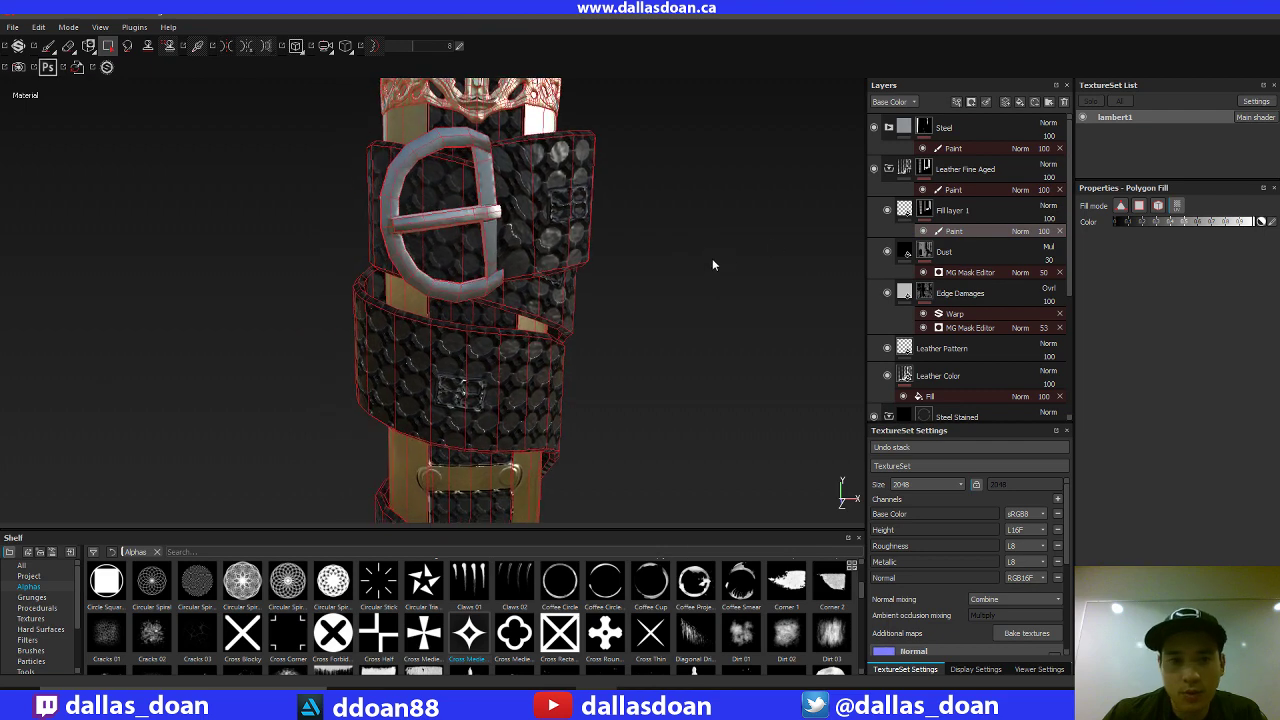
pyautogui.click(1158, 206)
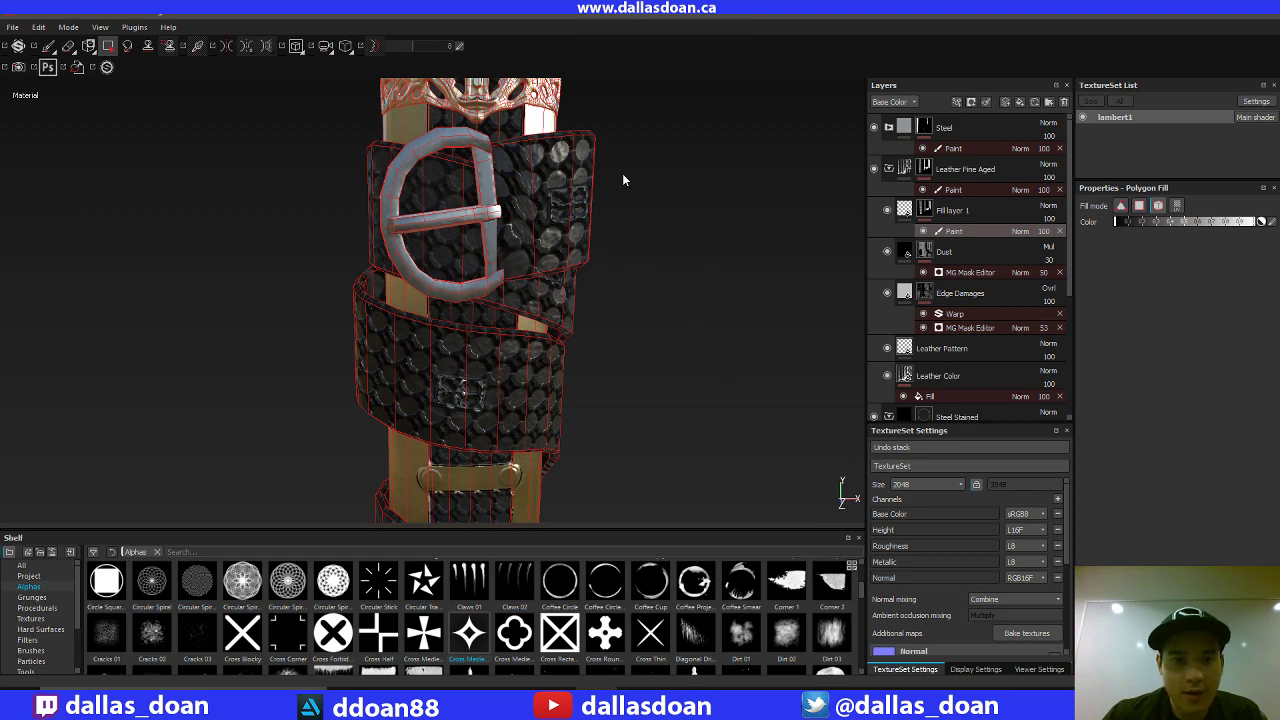
pyautogui.click(595, 156)
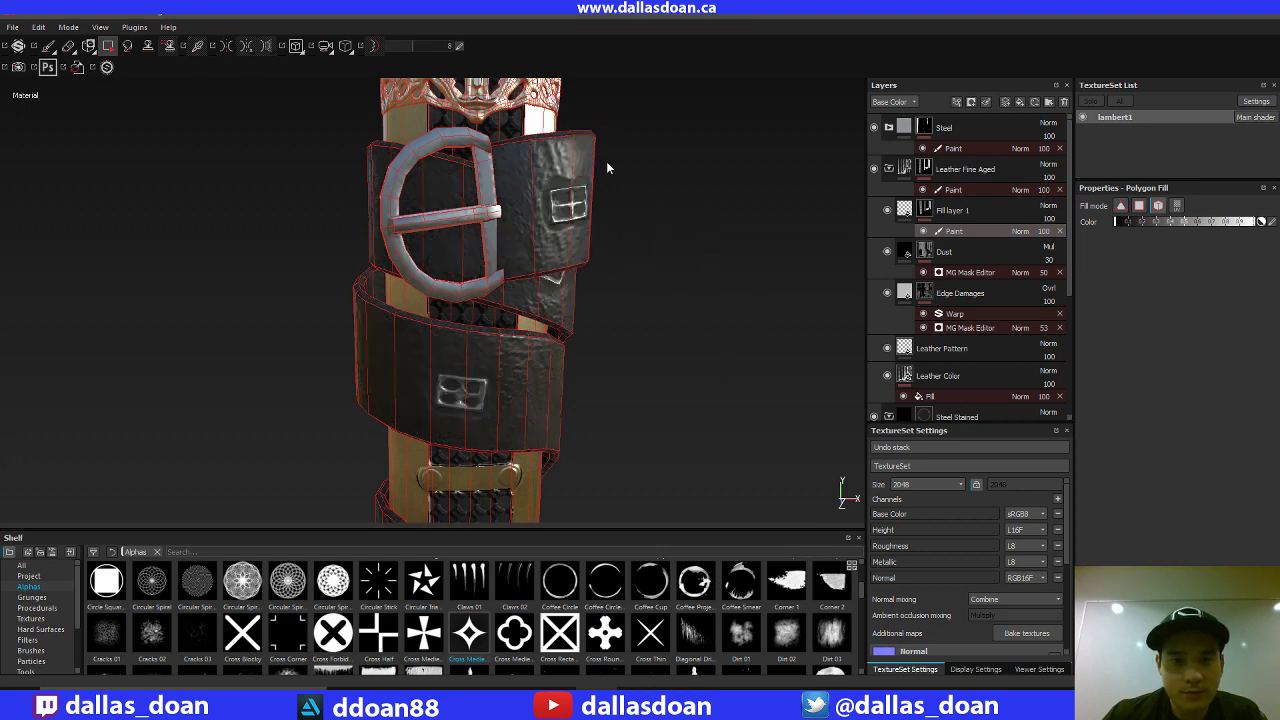
# Inspect the tiled pattern on the inner leather between the straps and gold fittings along the scabbard.
pyautogui.keyDown('alt'); pyautogui.moveTo(609, 276); pyautogui.dragTo(634, 170, button='middle'); pyautogui.keyUp('alt')
pyautogui.keyDown('alt'); pyautogui.moveTo(650, 380); pyautogui.dragTo(676, 184, button='middle'); pyautogui.keyUp('alt')
pyautogui.keyDown('alt'); pyautogui.moveTo(592, 268); pyautogui.dragTo(520, 200, button='middle'); pyautogui.keyUp('alt')
pyautogui.keyDown('alt'); pyautogui.moveTo(610, 250); pyautogui.dragTo(700, 337, button='right'); pyautogui.keyUp('alt')
pyautogui.keyDown('alt'); pyautogui.moveTo(668, 316); pyautogui.dragTo(644, 276, button='middle'); pyautogui.keyUp('alt')
pyautogui.keyDown('alt'); pyautogui.moveTo(644, 276); pyautogui.dragTo(716, 385, button='right'); pyautogui.keyUp('alt')
pyautogui.keyDown('alt'); pyautogui.moveTo(706, 466); pyautogui.dragTo(686, 397, button='middle'); pyautogui.keyUp('alt')
pyautogui.keyDown('alt'); pyautogui.moveTo(455, 160); pyautogui.dragTo(500, 331, button='middle'); pyautogui.keyUp('alt')
pyautogui.keyDown('alt'); pyautogui.moveTo(651, 291); pyautogui.dragTo(700, 370, button='right'); pyautogui.keyUp('alt')
pyautogui.keyDown('alt'); pyautogui.moveTo(662, 350); pyautogui.dragTo(642, 358); pyautogui.keyUp('alt')
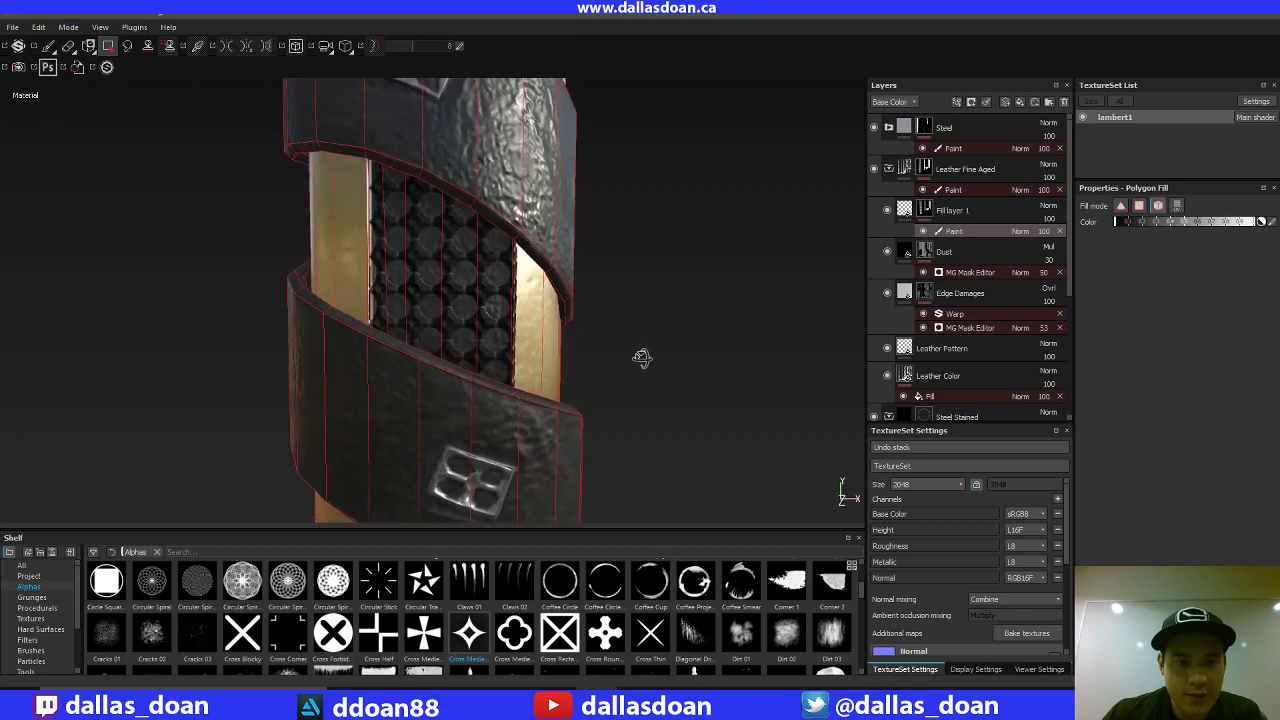
pyautogui.moveTo(642, 358); pyautogui.dragTo(760, 330, button='middle')
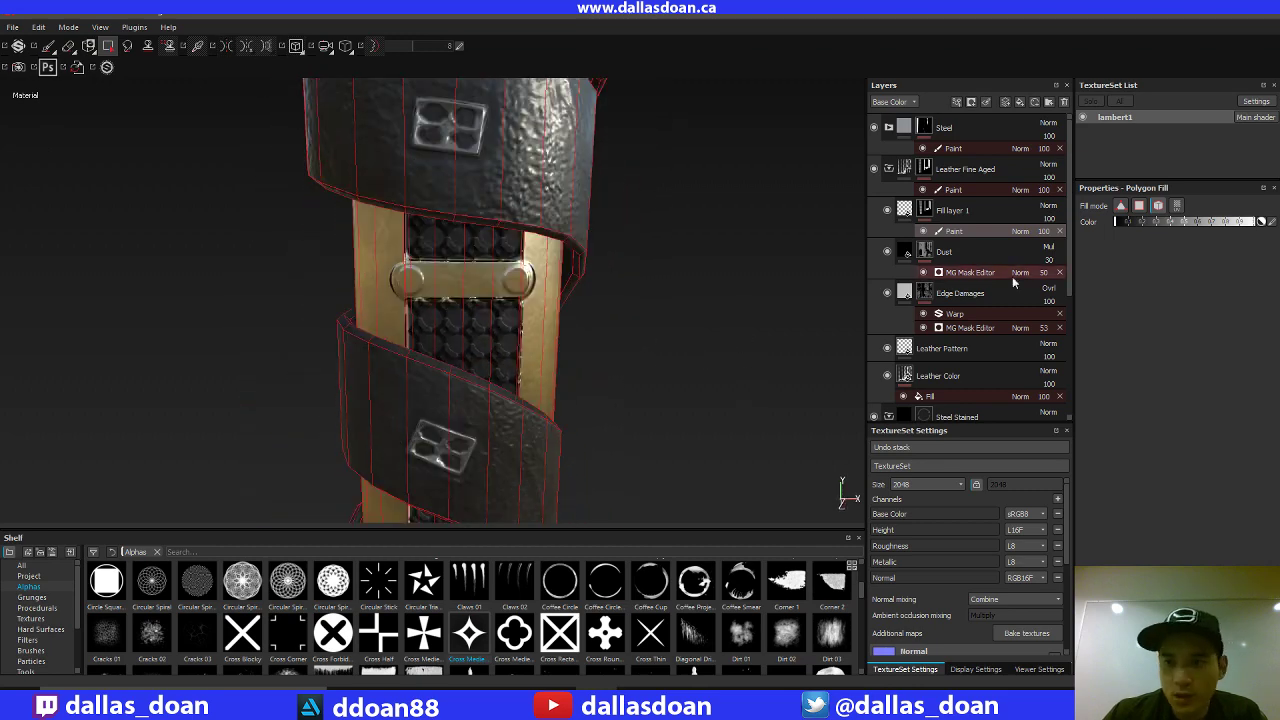
# Set the Curve of Fill layer 1's height alpha to 0.37 and check the pattern along the scabbard.
pyautogui.click(906, 214)
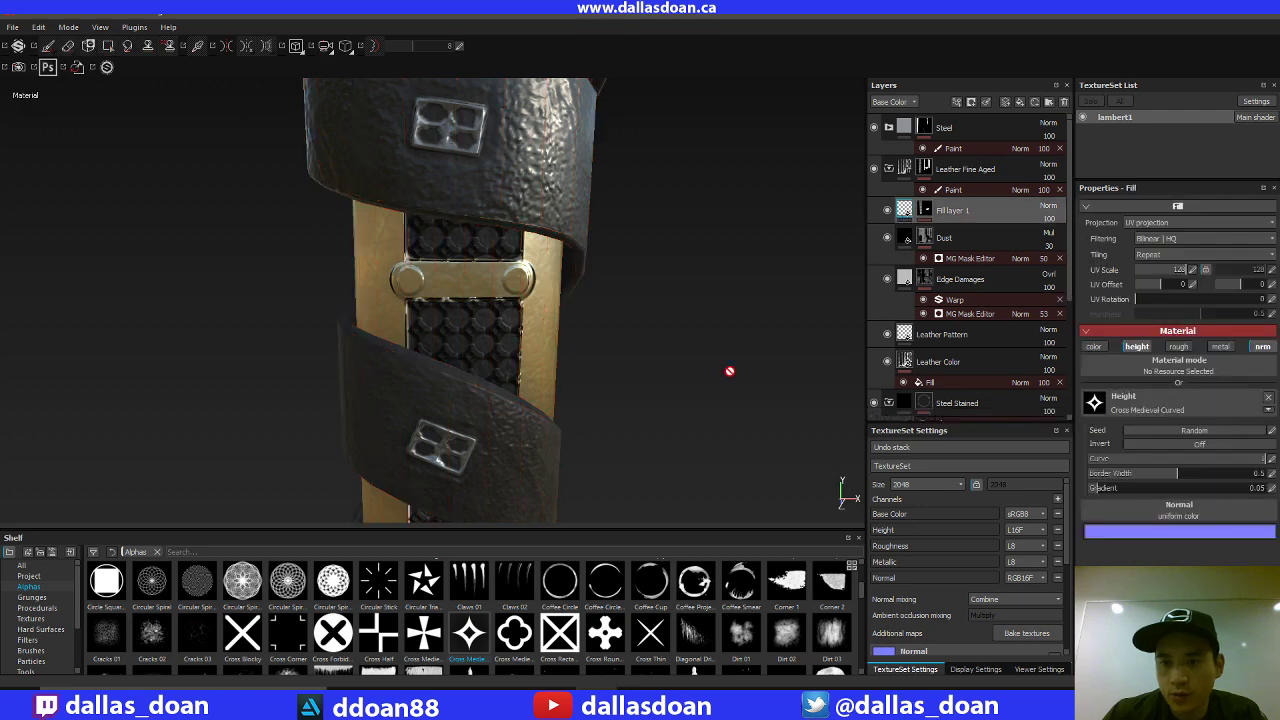
pyautogui.moveTo(729, 369); pyautogui.dragTo(803, 363, button='middle')
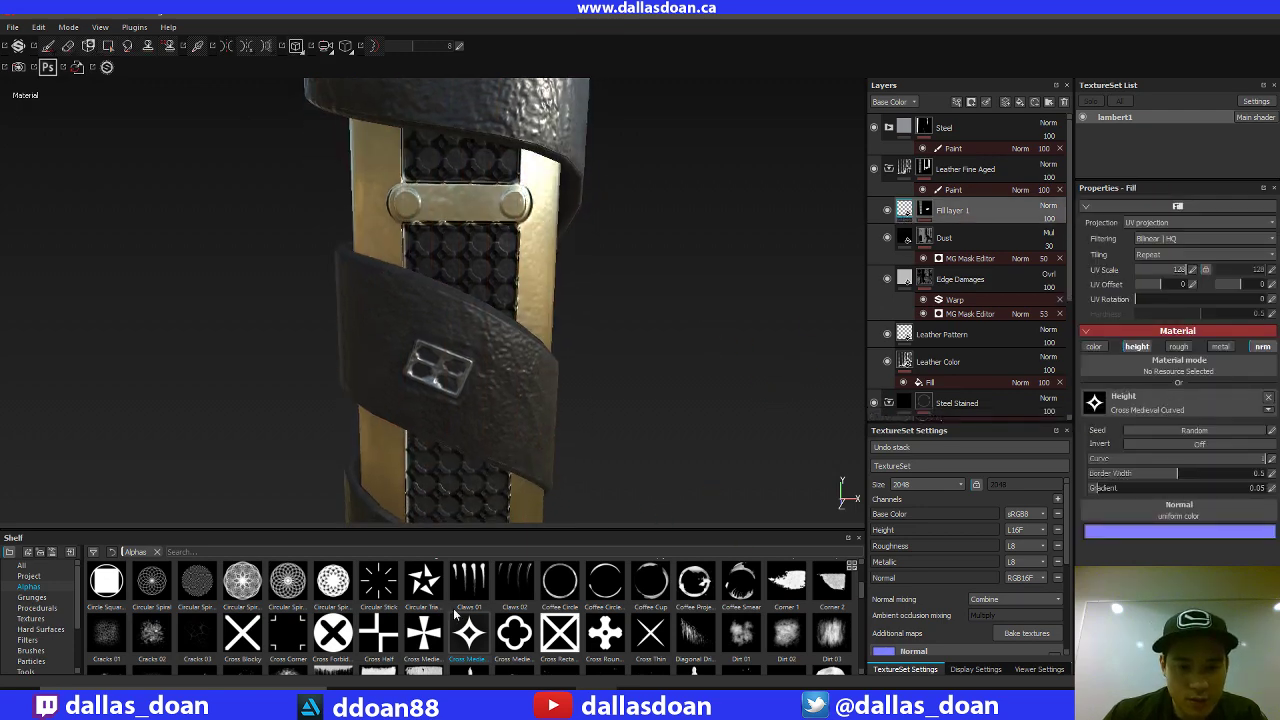
pyautogui.click(424, 633)
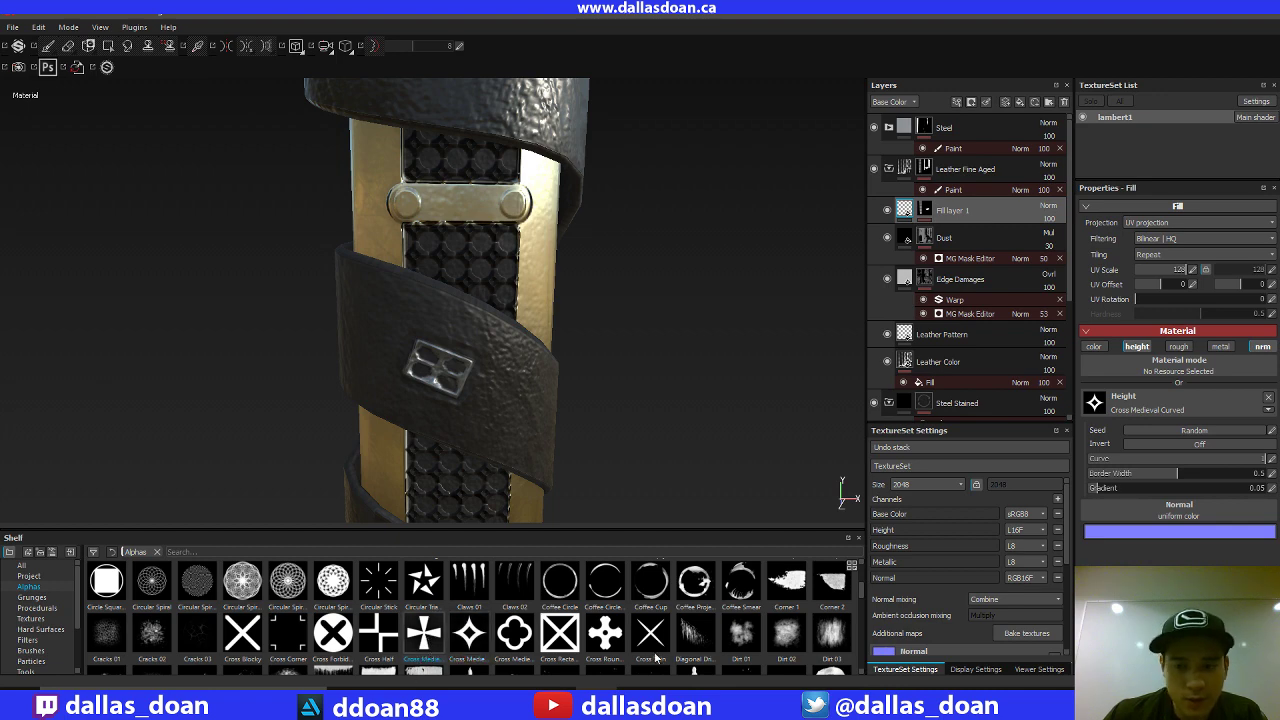
pyautogui.moveTo(1262, 458); pyautogui.dragTo(1155, 463)
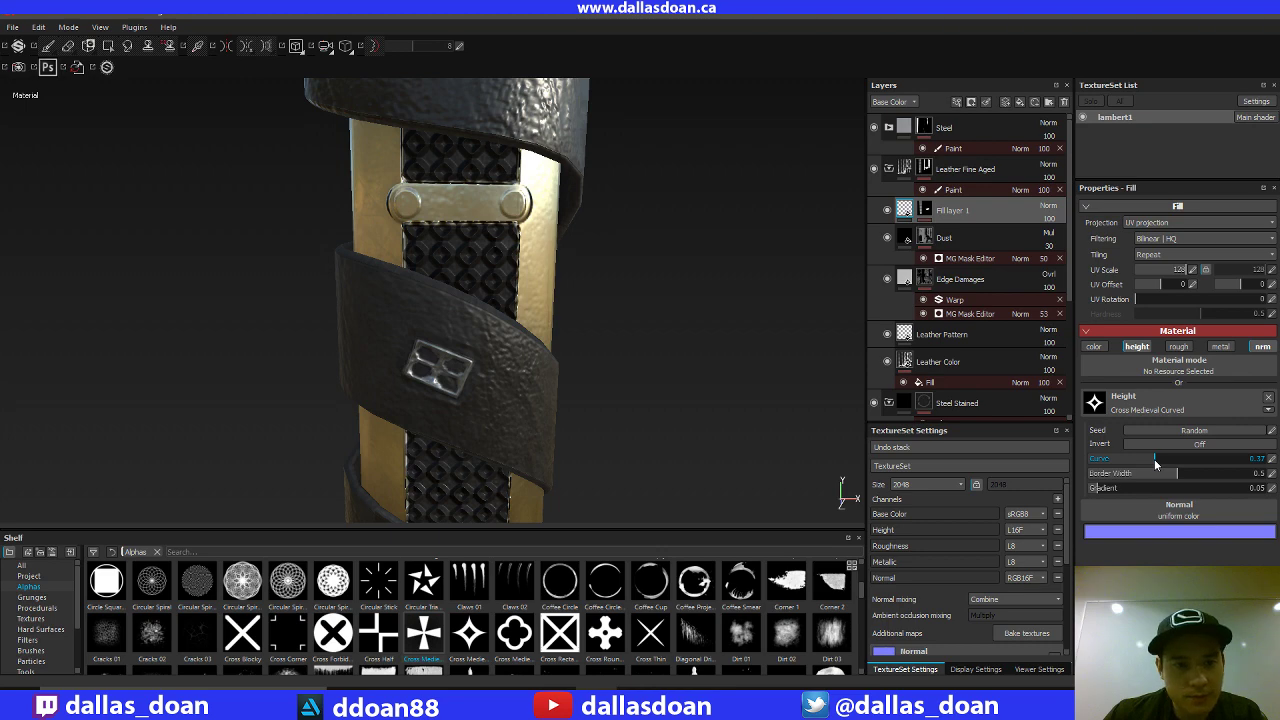
pyautogui.keyDown('alt'); pyautogui.moveTo(757, 371); pyautogui.dragTo(648, 371); pyautogui.keyUp('alt')
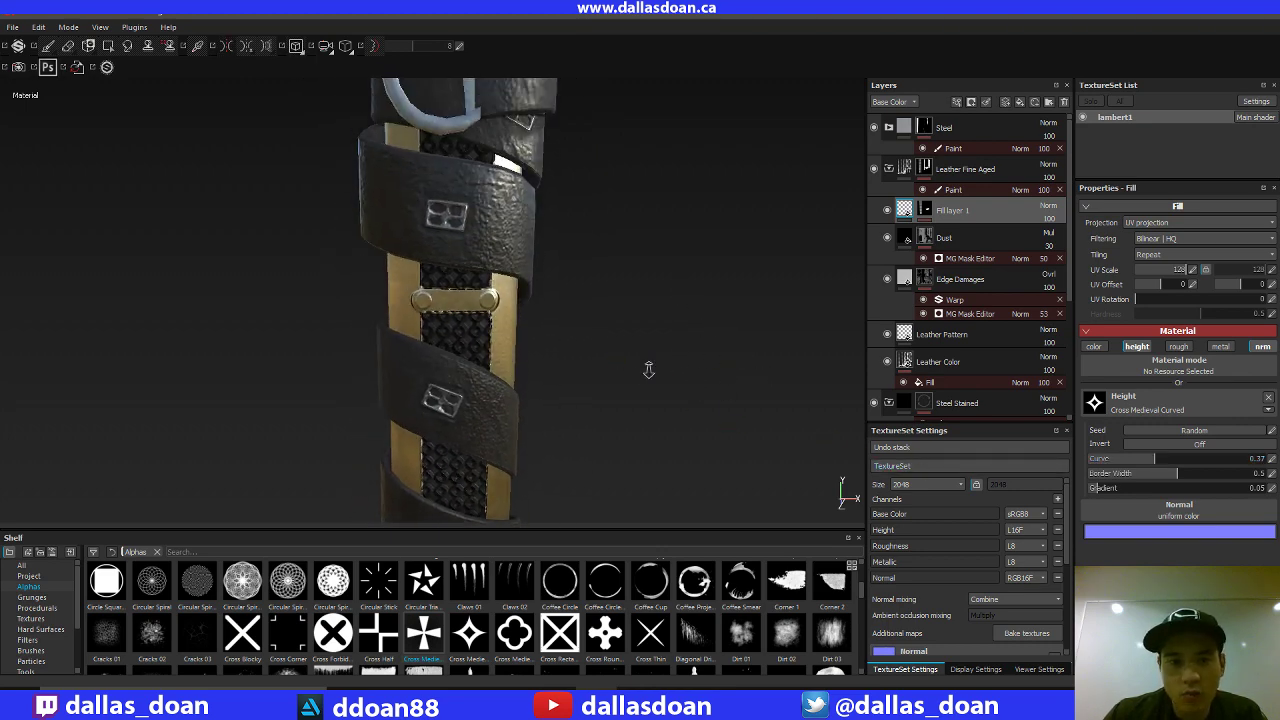
pyautogui.keyDown('alt'); pyautogui.moveTo(649, 370); pyautogui.dragTo(649, 349, button='right'); pyautogui.keyUp('alt')
pyautogui.keyDown('alt'); pyautogui.moveTo(649, 349); pyautogui.dragTo(634, 363); pyautogui.keyUp('alt')
pyautogui.keyDown('alt'); pyautogui.moveTo(617, 420); pyautogui.dragTo(610, 322); pyautogui.keyUp('alt')
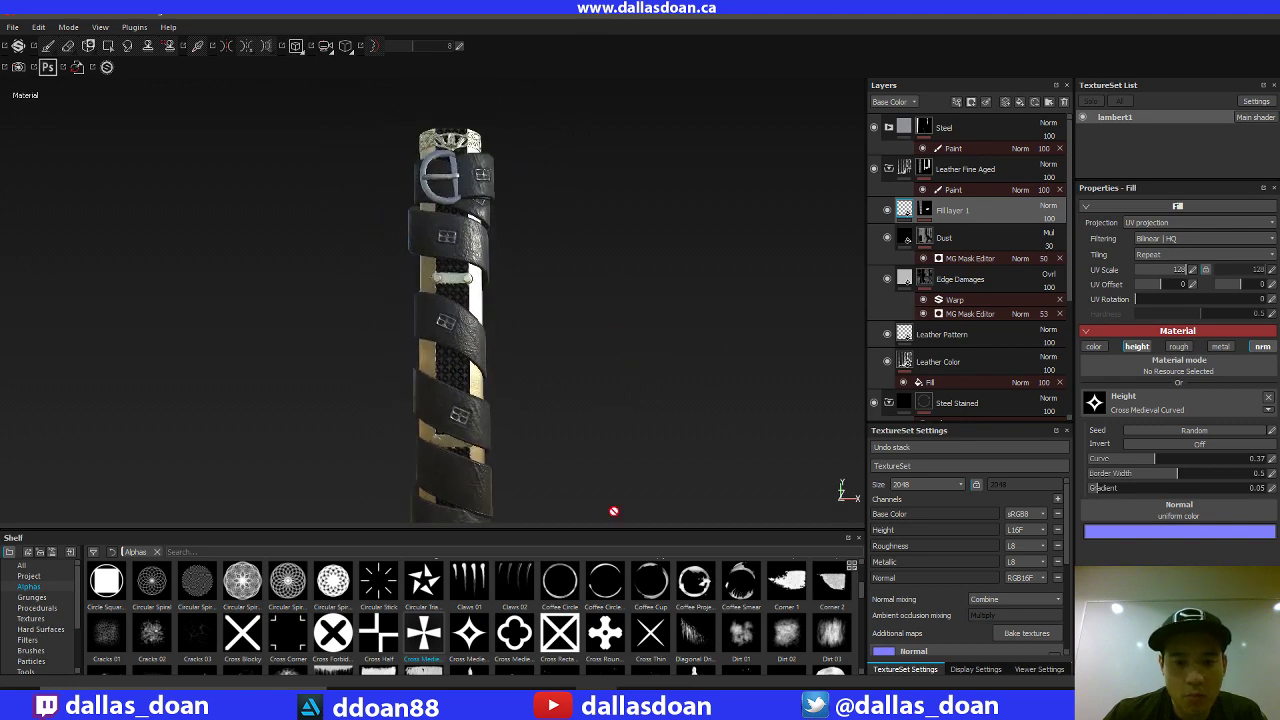
# Compare the scabbard with the reference photo, try a height alpha Gradient of 0.03 and check the inner leather.
pyautogui.hotkey('alt', 'Tab')
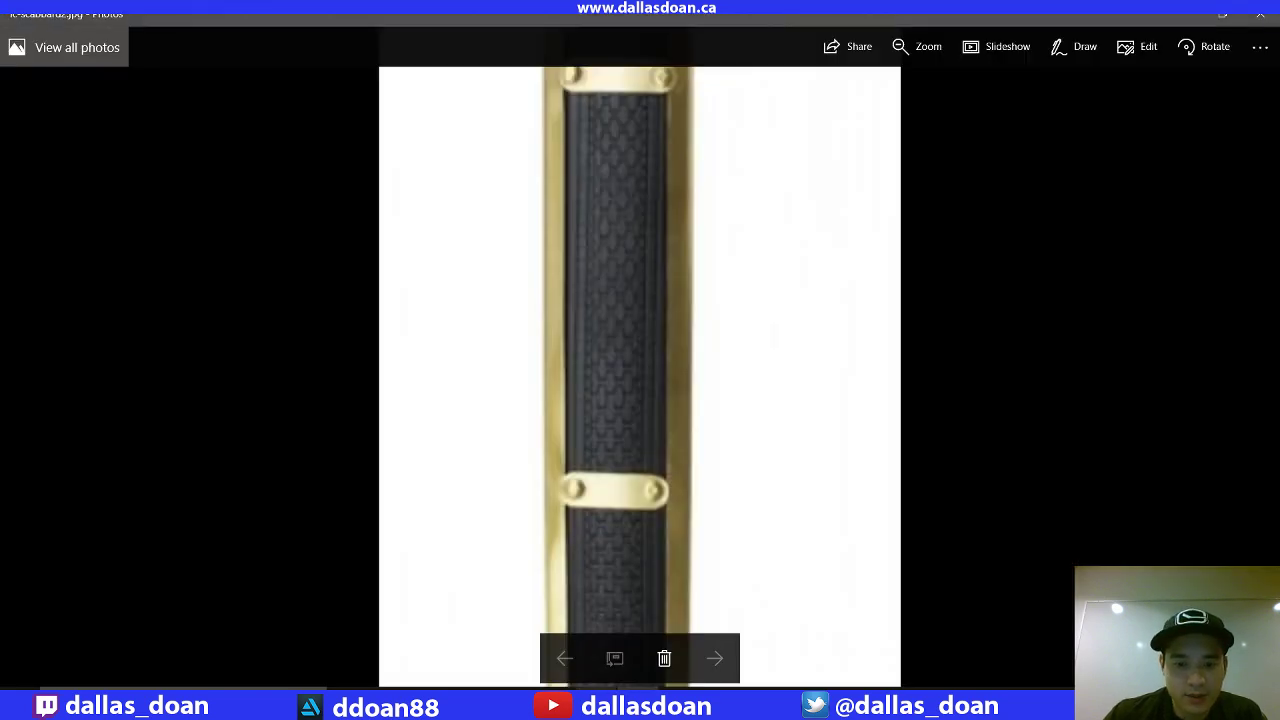
pyautogui.hotkey('alt', 'Tab')
pyautogui.moveTo(606, 406)
pyautogui.keyDown('alt'); pyautogui.mouseDown()
pyautogui.moveTo(617, 329)
pyautogui.moveTo(634, 374)
pyautogui.moveTo(680, 330)
pyautogui.mouseUp(); pyautogui.keyUp('alt')
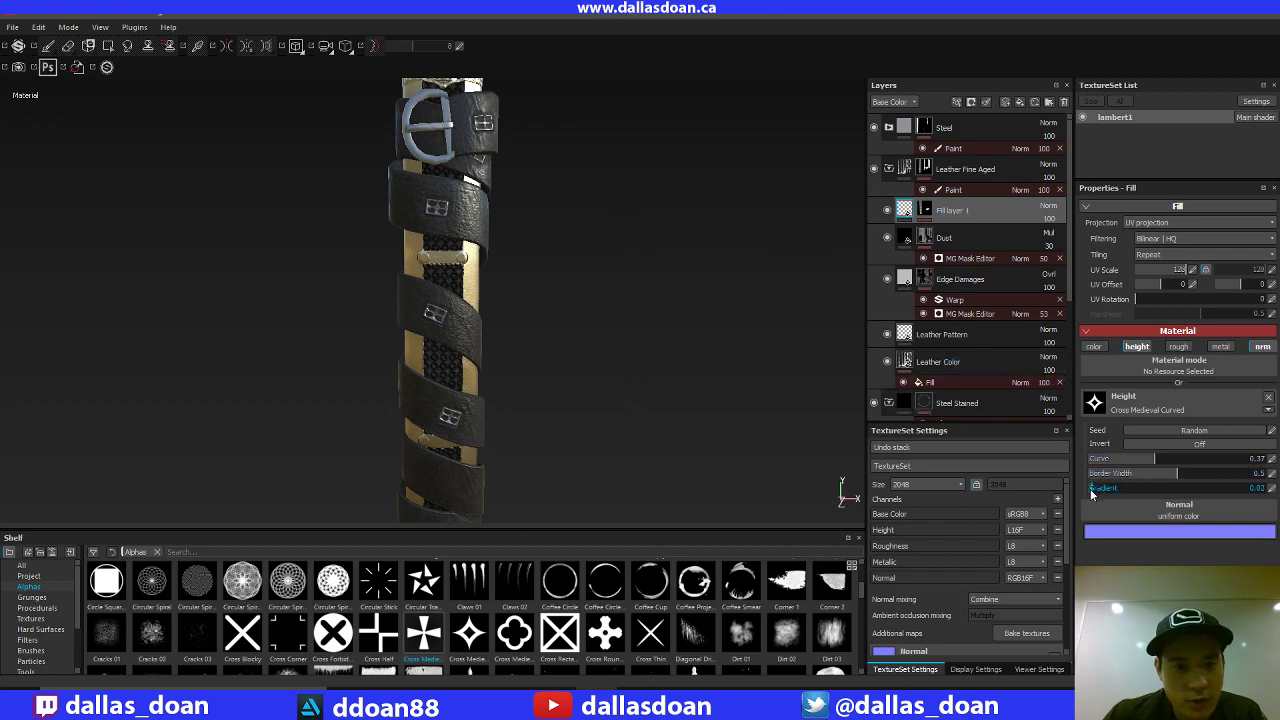
pyautogui.moveTo(1089, 488); pyautogui.dragTo(1093, 488)
pyautogui.scroll(3, 590, 381)
pyautogui.keyDown('alt'); pyautogui.moveTo(594, 380); pyautogui.dragTo(611, 360, button='middle'); pyautogui.keyUp('alt')
pyautogui.scroll(3, 631, 386)
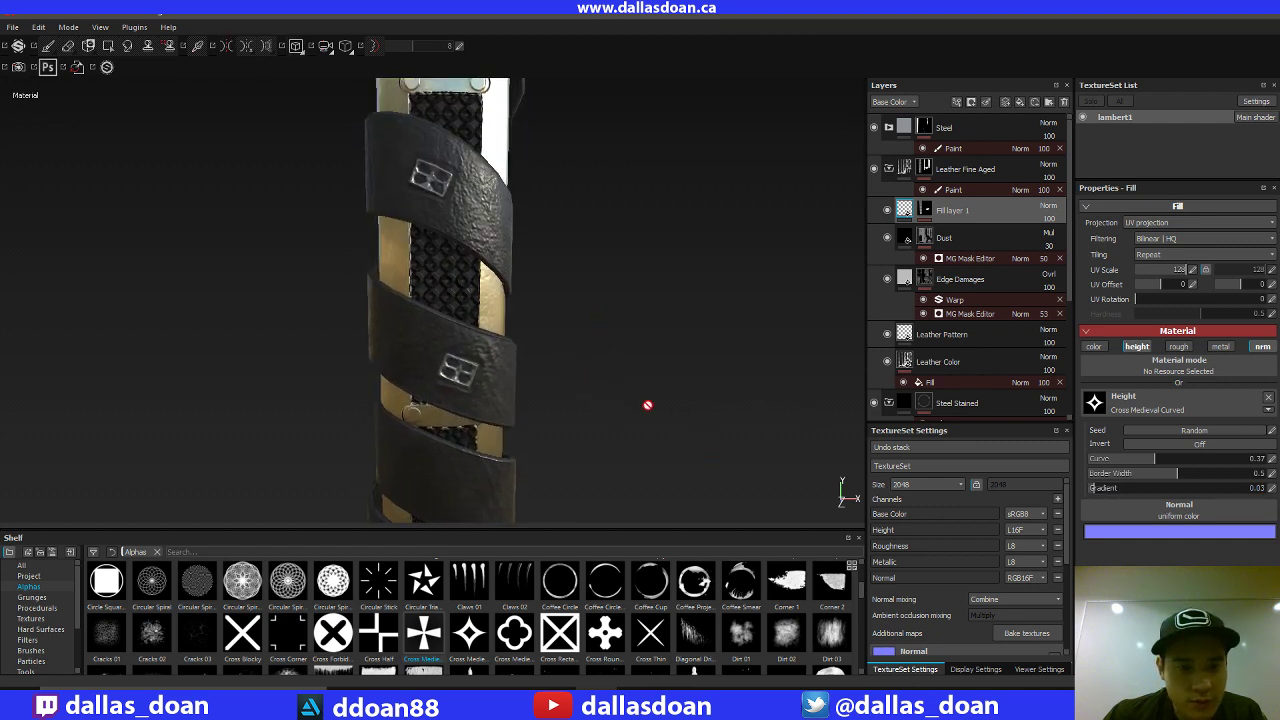
pyautogui.keyDown('alt'); pyautogui.moveTo(646, 406); pyautogui.dragTo(661, 456, button='middle'); pyautogui.keyUp('alt')
pyautogui.keyDown('alt'); pyautogui.moveTo(661, 456); pyautogui.dragTo(723, 423); pyautogui.keyUp('alt')
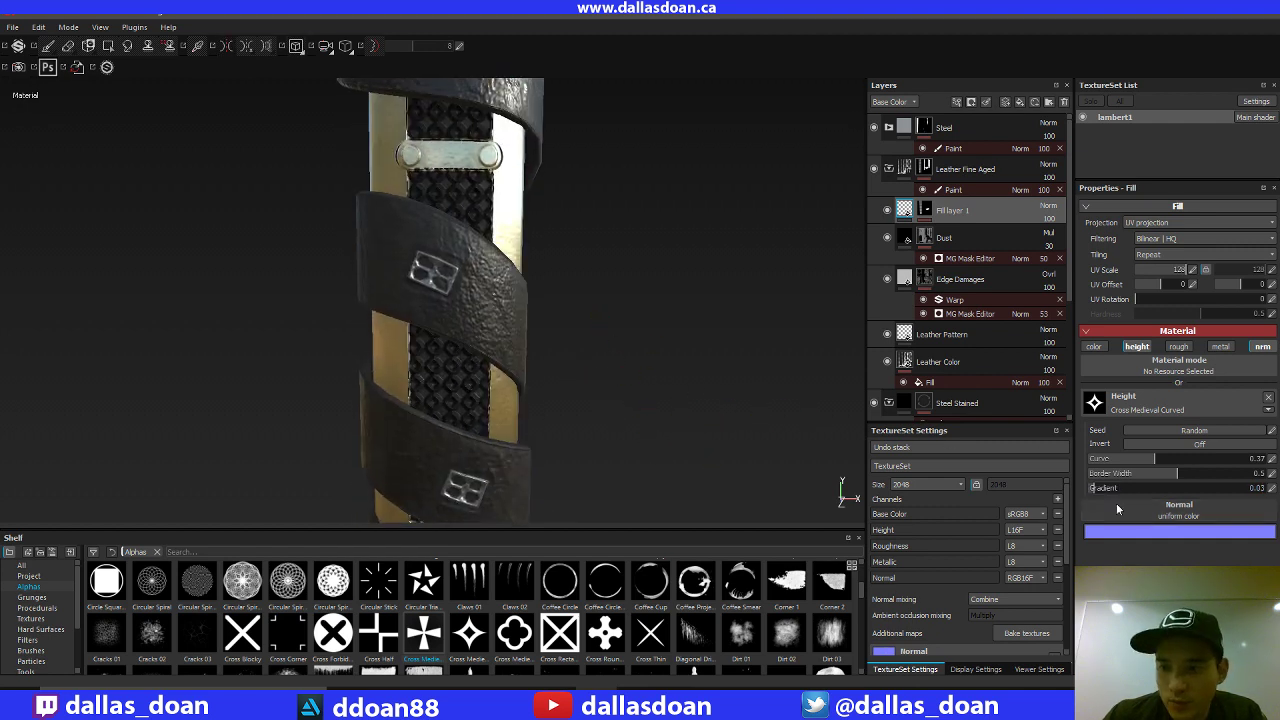
# Try a Border Width of 0.03 on Fill layer 1's height alpha and inspect the scabbard.
pyautogui.moveTo(1118, 474); pyautogui.dragTo(1093, 474)
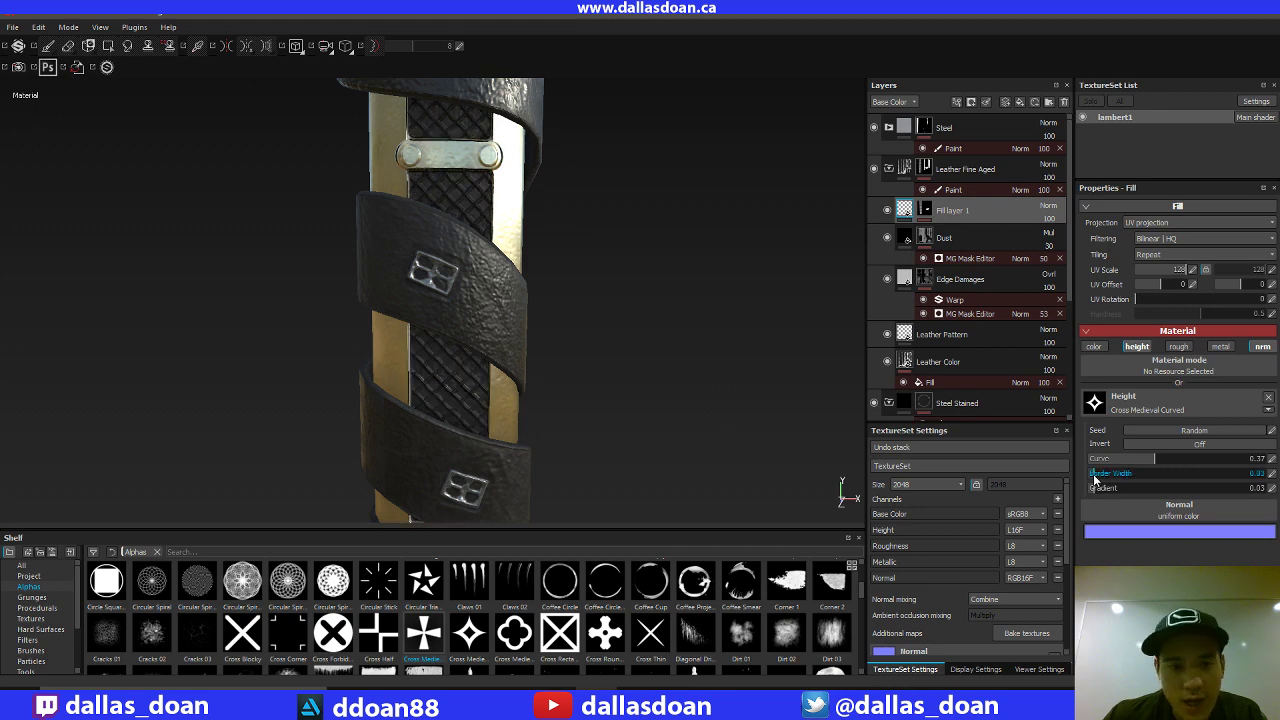
pyautogui.keyDown('alt'); pyautogui.moveTo(794, 386); pyautogui.dragTo(643, 354); pyautogui.keyUp('alt')
pyautogui.keyDown('alt'); pyautogui.moveTo(643, 354); pyautogui.dragTo(636, 320, button='middle'); pyautogui.keyUp('alt')
pyautogui.keyDown('alt'); pyautogui.moveTo(636, 320); pyautogui.dragTo(551, 369, button='right'); pyautogui.keyUp('alt')
pyautogui.keyDown('alt'); pyautogui.moveTo(639, 326); pyautogui.dragTo(640, 300, button='middle'); pyautogui.keyUp('alt')
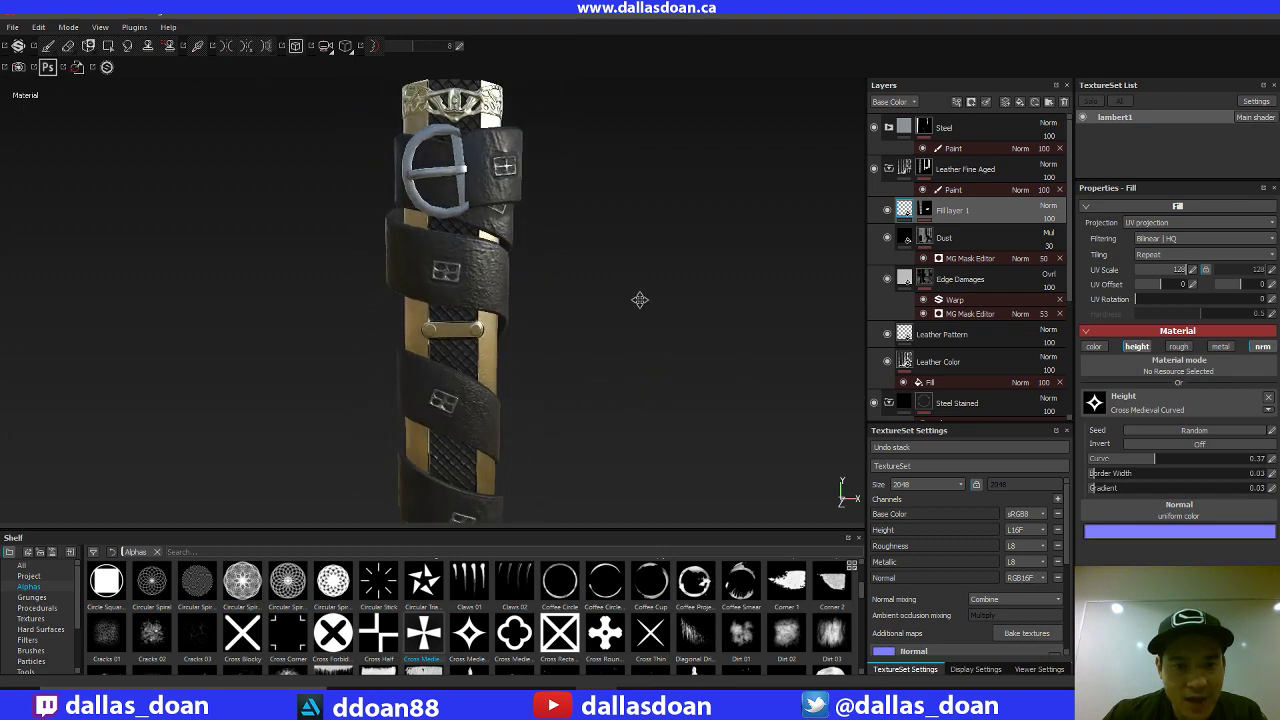
pyautogui.keyDown('alt'); pyautogui.moveTo(640, 300); pyautogui.dragTo(764, 421); pyautogui.keyUp('alt')
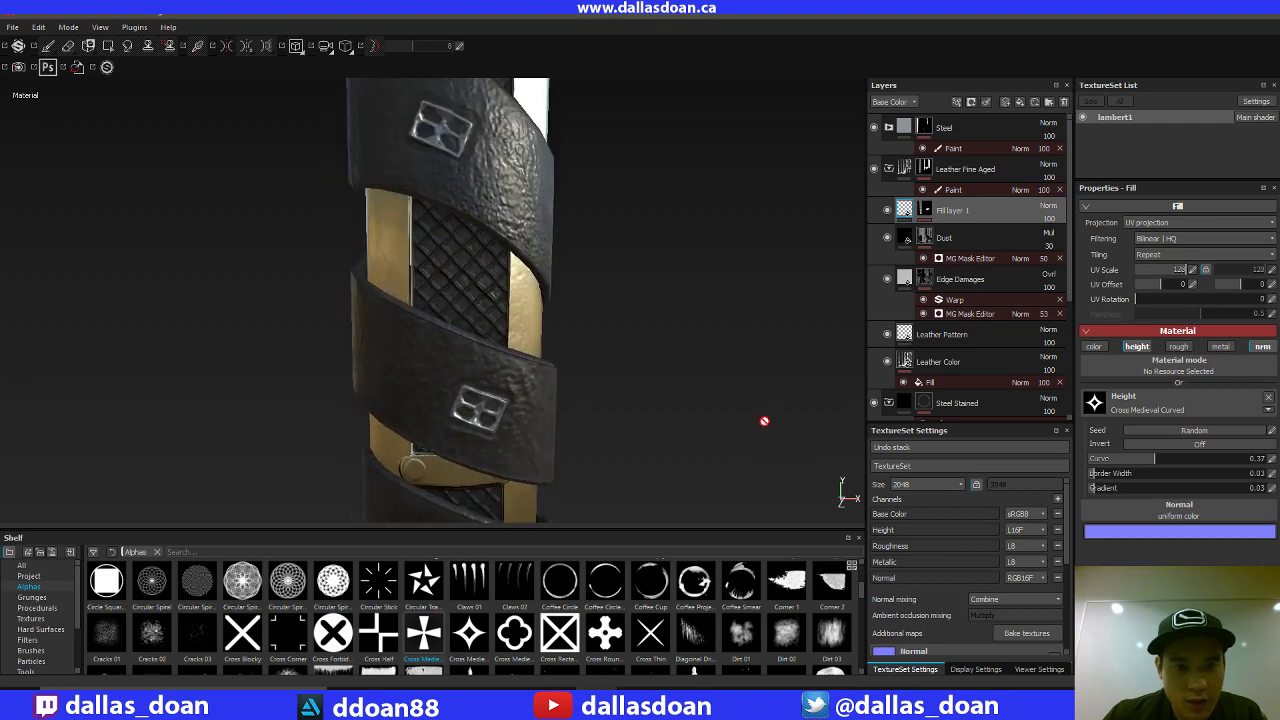
# Set both the Border Width and Gradient of Fill layer 1's height alpha to 0.01.
pyautogui.click(1271, 473)
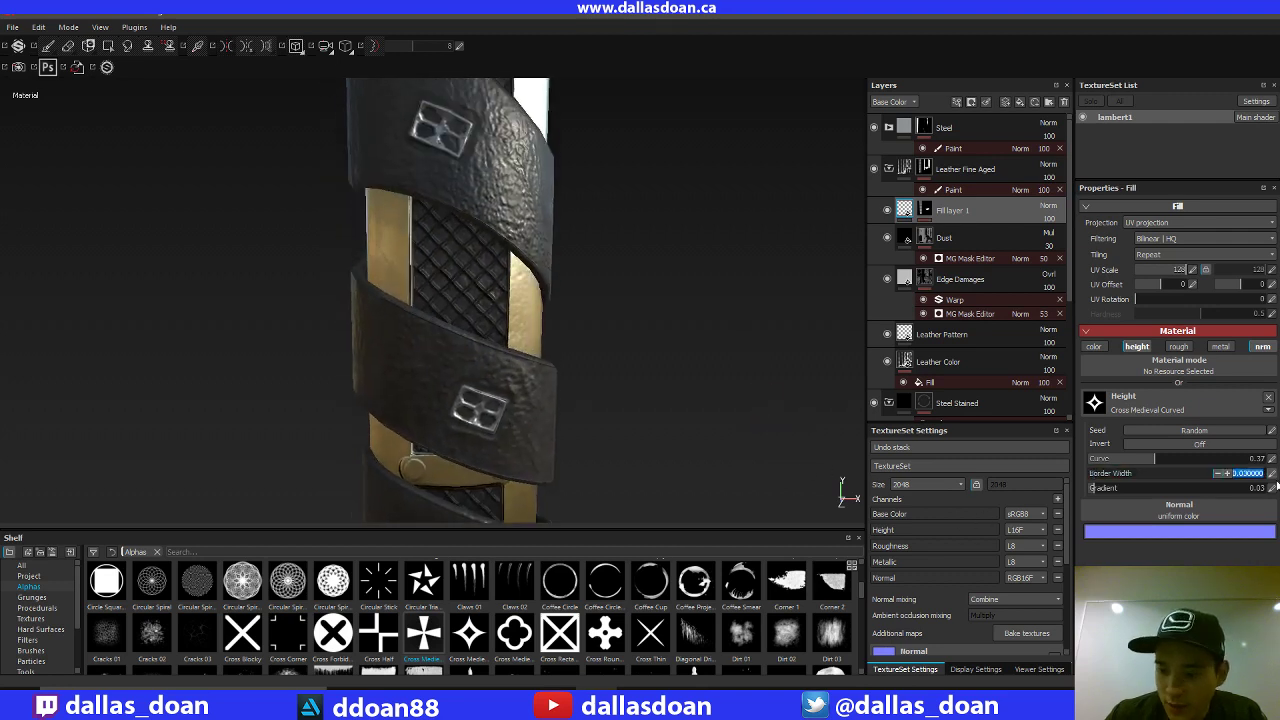
pyautogui.press('BackSpace')
pyautogui.press('Return')
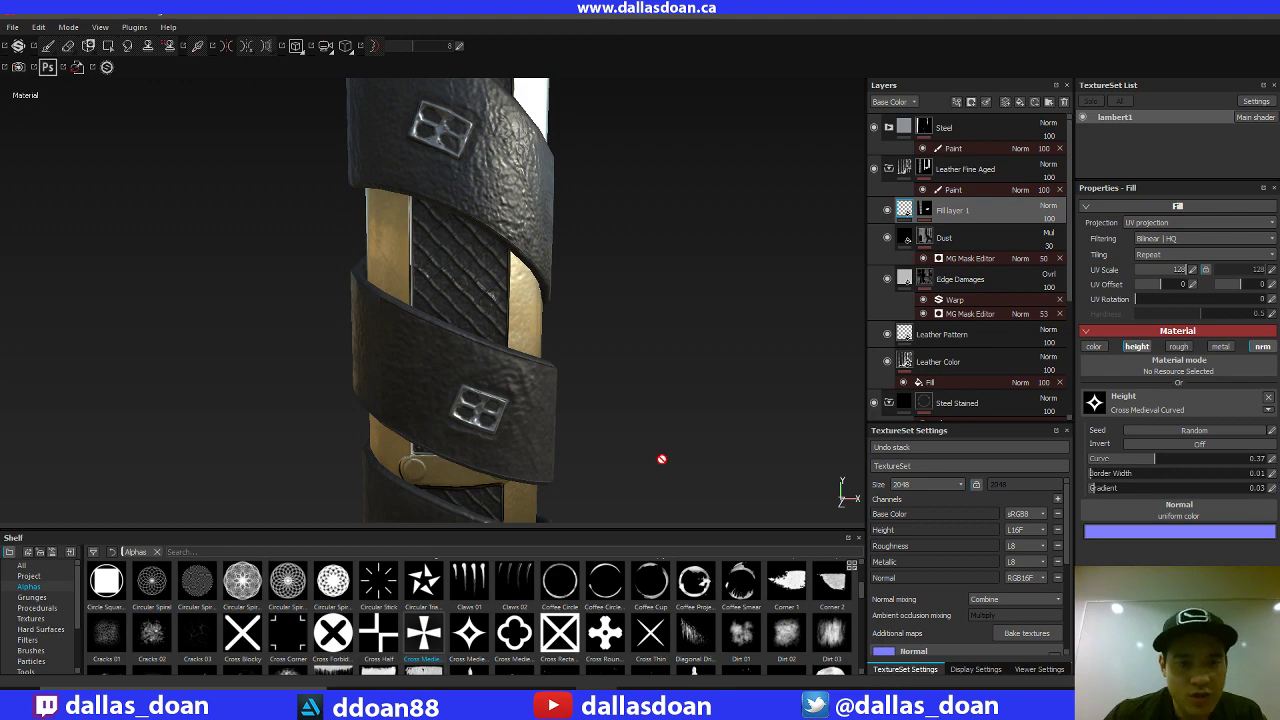
pyautogui.scroll(-4, 591, 349)
pyautogui.moveTo(617, 340)
pyautogui.keyDown('alt'); pyautogui.mouseDown()
pyautogui.moveTo(591, 314)
pyautogui.moveTo(583, 322)
pyautogui.moveTo(620, 340)
pyautogui.mouseUp(); pyautogui.keyUp('alt')
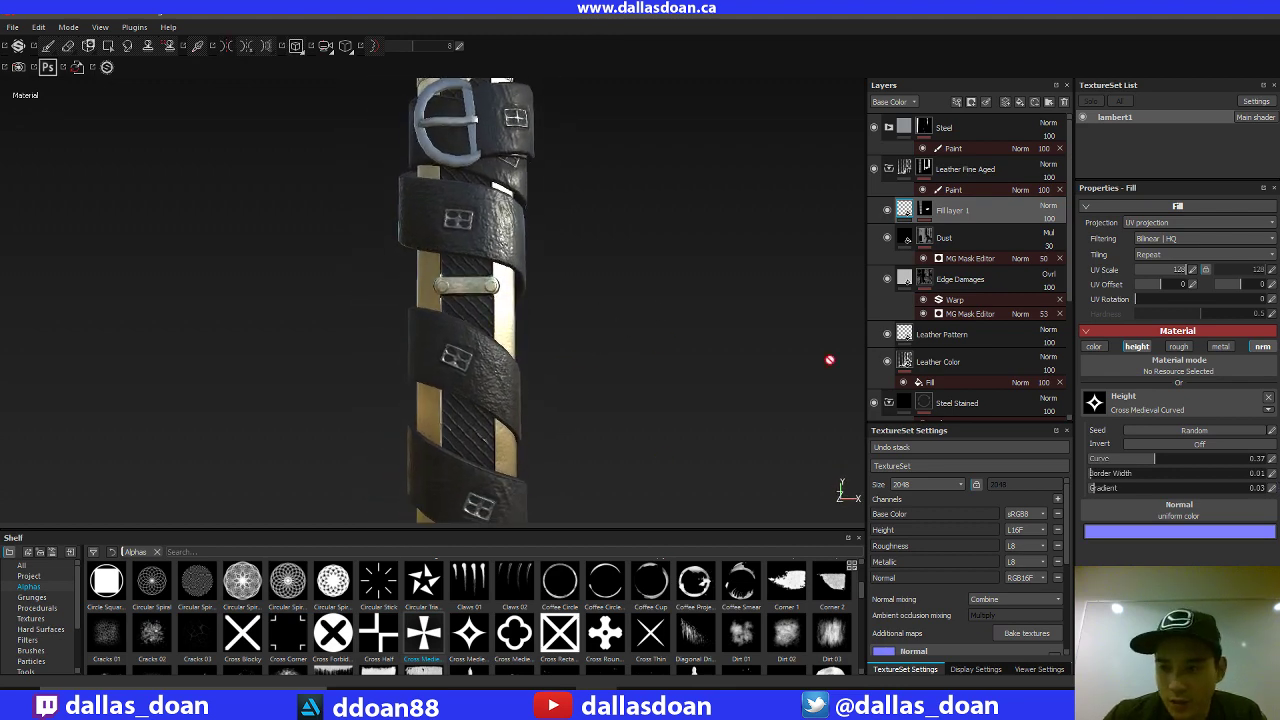
pyautogui.click(1262, 488)
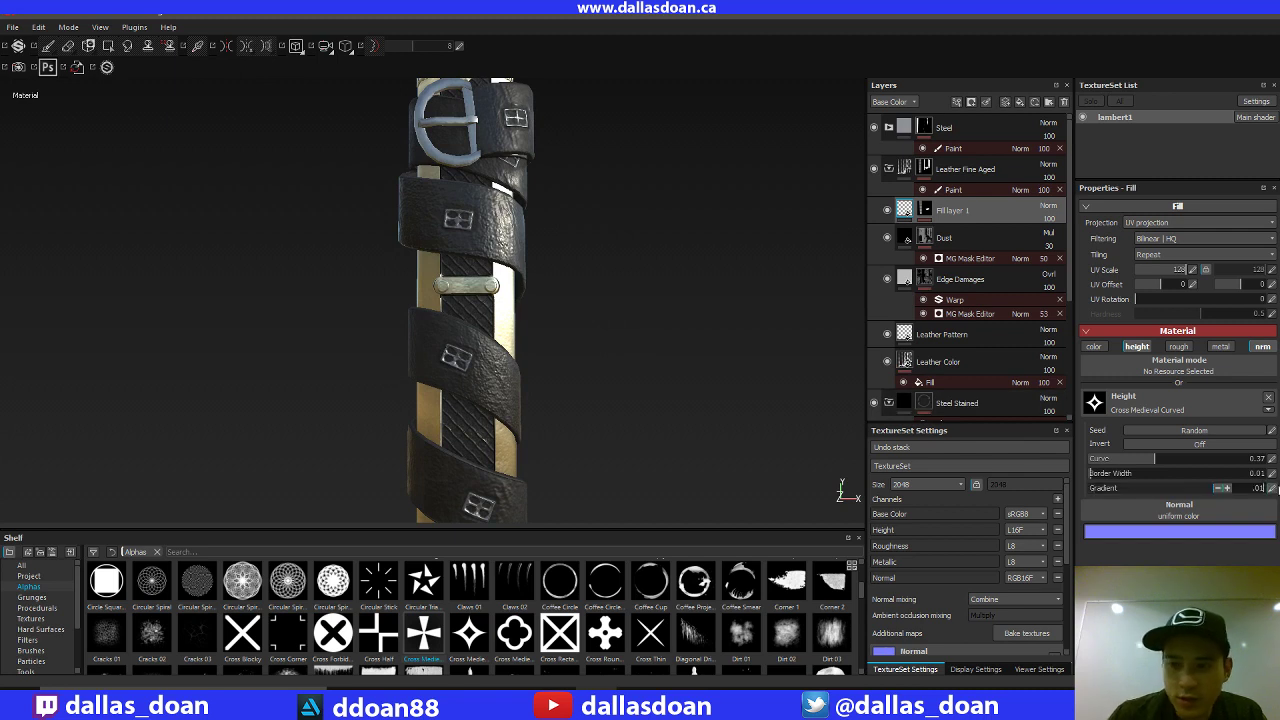
pyautogui.press('Return')
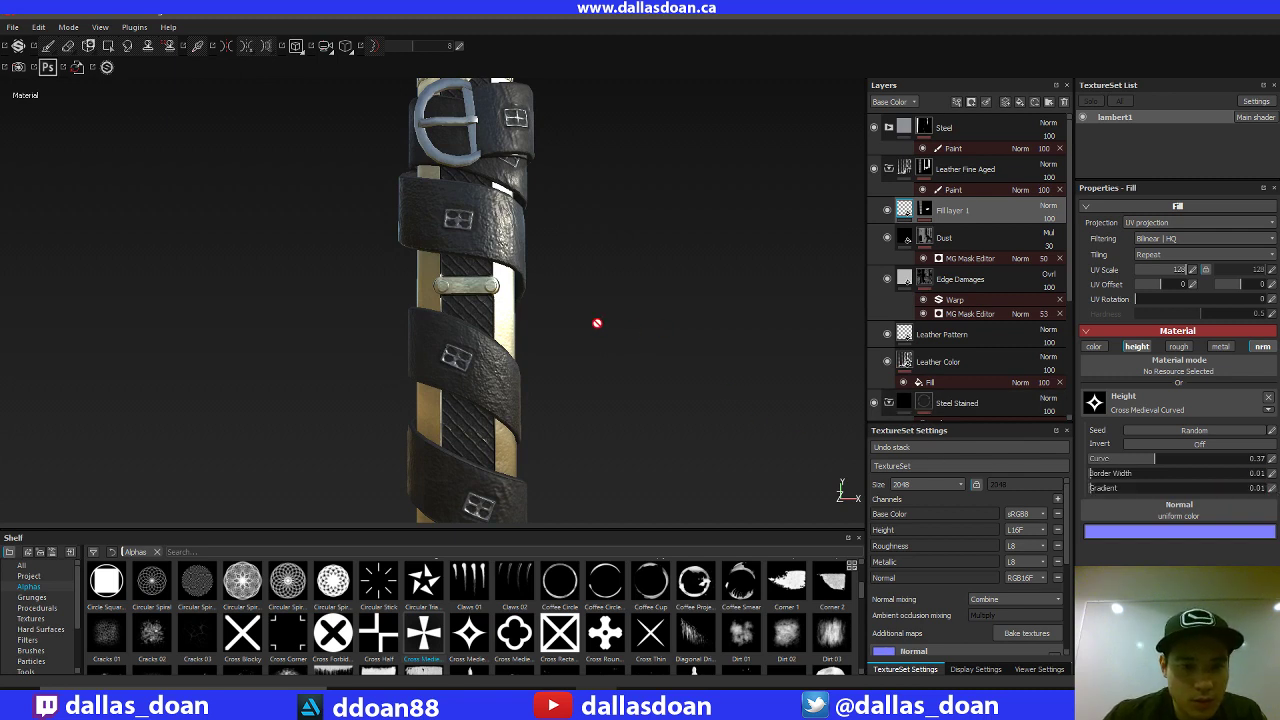
# Inspect the thinner line pattern on the inner leather from close up and along the scabbard.
pyautogui.scroll(3, 597, 323)
pyautogui.keyDown('alt'); pyautogui.moveTo(597, 323); pyautogui.dragTo(640, 272, button='middle'); pyautogui.keyUp('alt')
pyautogui.keyDown('alt'); pyautogui.moveTo(640, 272); pyautogui.dragTo(663, 266); pyautogui.keyUp('alt')
pyautogui.keyDown('alt'); pyautogui.moveTo(663, 266); pyautogui.dragTo(680, 356, button='middle'); pyautogui.keyUp('alt')
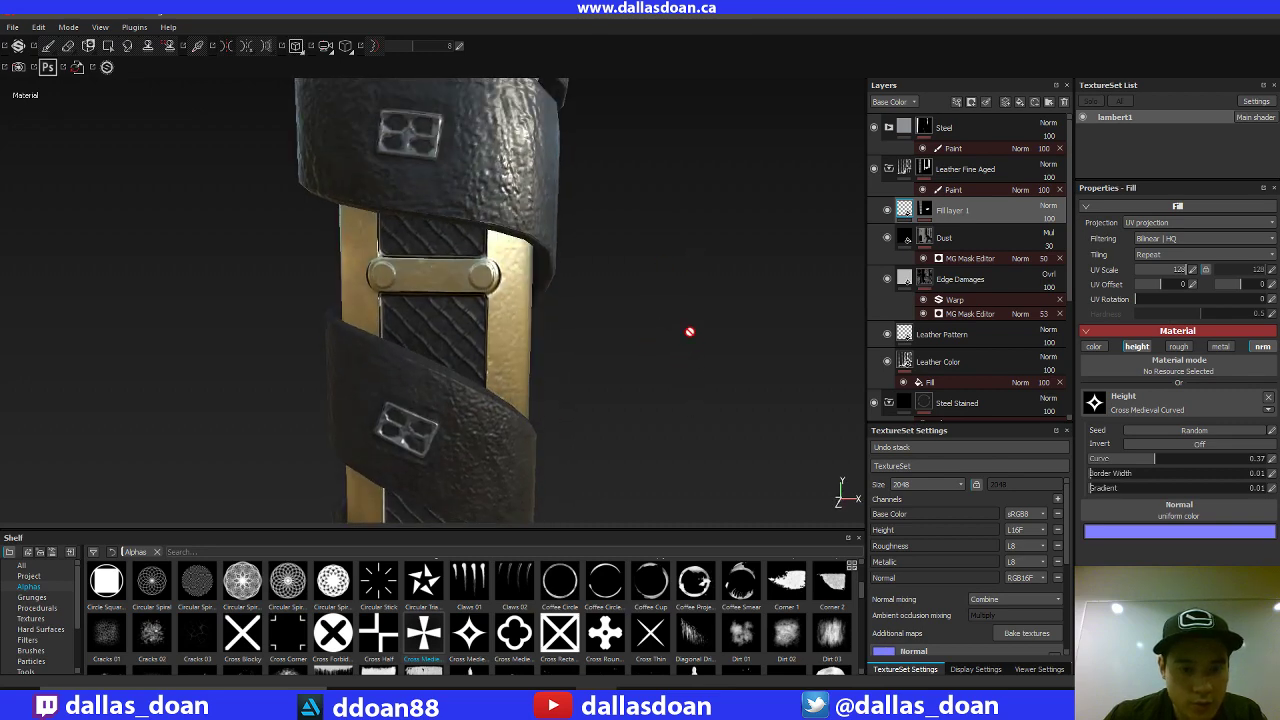
pyautogui.keyDown('alt'); pyautogui.moveTo(703, 268); pyautogui.dragTo(699, 302); pyautogui.keyUp('alt')
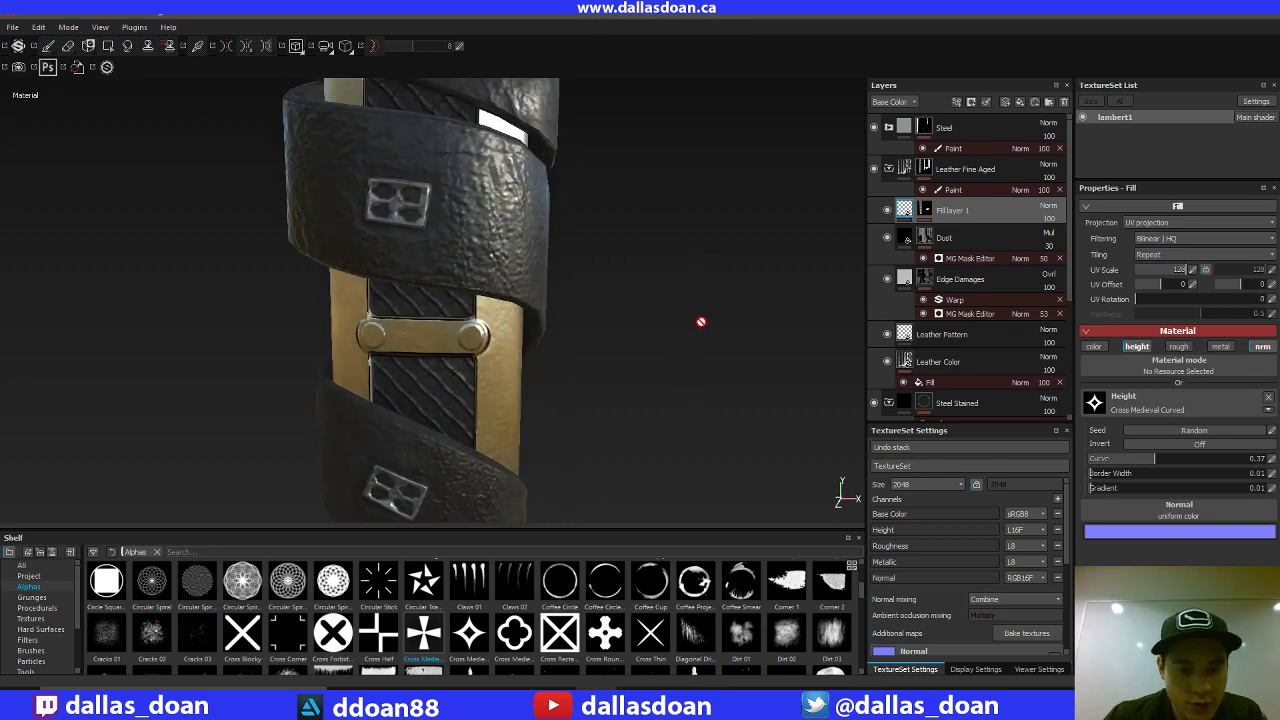
pyautogui.keyDown('alt'); pyautogui.moveTo(660, 262); pyautogui.dragTo(671, 363, button='middle'); pyautogui.keyUp('alt')
pyautogui.keyDown('alt'); pyautogui.moveTo(548, 210); pyautogui.dragTo(571, 461, button='middle'); pyautogui.keyUp('alt')
pyautogui.keyDown('alt'); pyautogui.moveTo(661, 384); pyautogui.dragTo(653, 319); pyautogui.keyUp('alt')
pyautogui.keyDown('alt'); pyautogui.moveTo(654, 319); pyautogui.dragTo(626, 371, button='right'); pyautogui.keyUp('alt')
pyautogui.keyDown('alt'); pyautogui.moveTo(626, 371); pyautogui.dragTo(631, 300, button='middle'); pyautogui.keyUp('alt')
pyautogui.keyDown('alt'); pyautogui.moveTo(631, 300); pyautogui.dragTo(680, 408, button='right'); pyautogui.keyUp('alt')
pyautogui.keyDown('alt'); pyautogui.moveTo(681, 408); pyautogui.dragTo(677, 354); pyautogui.keyUp('alt')
pyautogui.keyDown('alt'); pyautogui.moveTo(677, 354); pyautogui.dragTo(711, 403, button='right'); pyautogui.keyUp('alt')
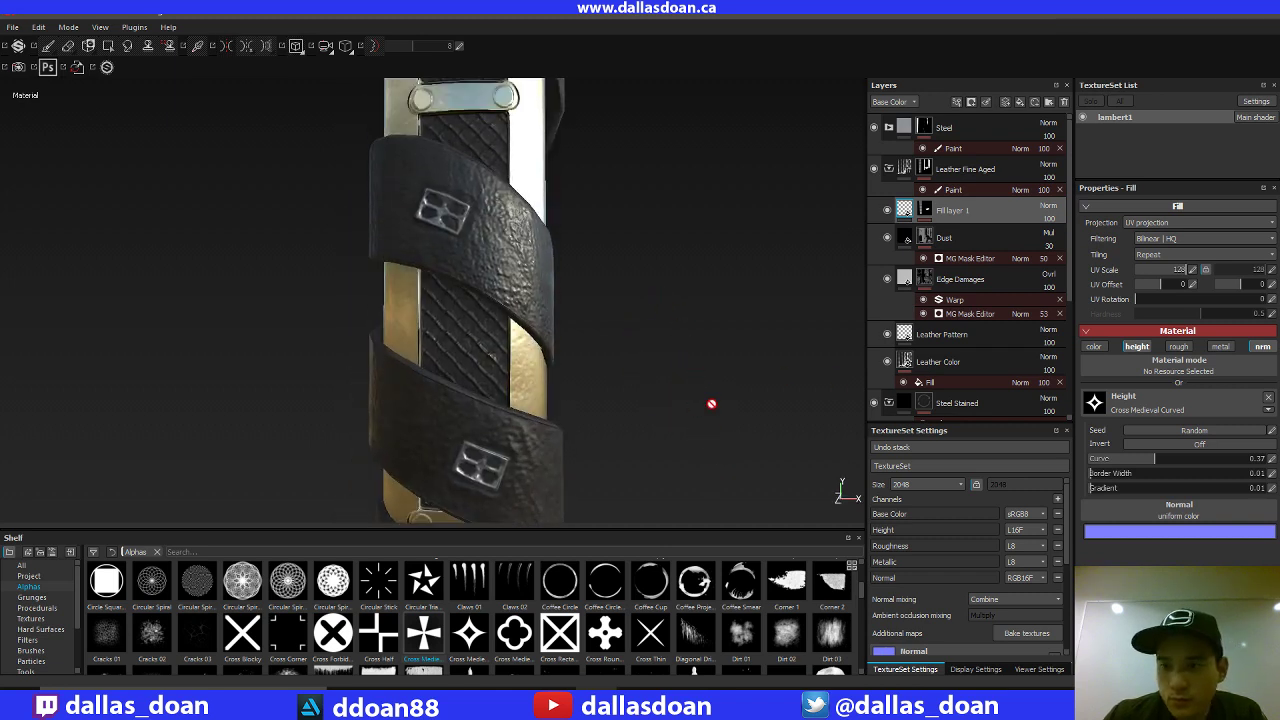
# Set the Curve of Fill layer 1's height alpha to 0.53.
pyautogui.click(1258, 347)
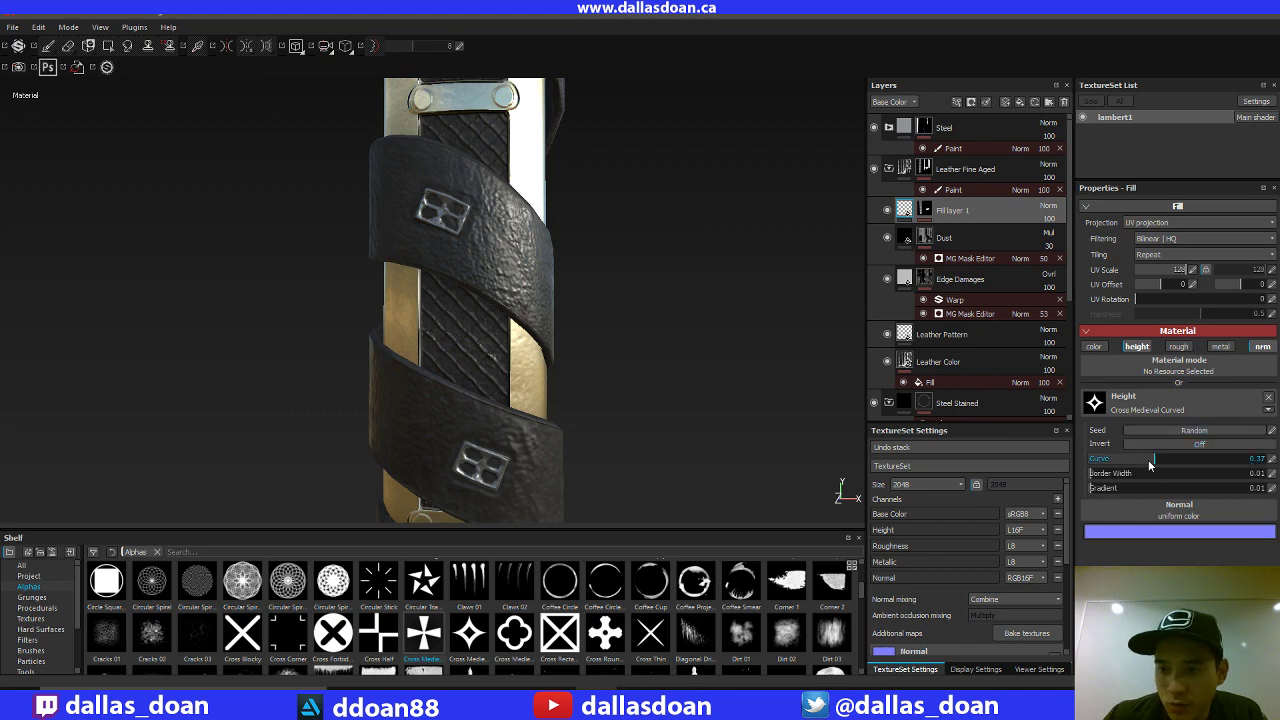
pyautogui.moveTo(1150, 464)
pyautogui.mouseDown()
pyautogui.moveTo(1121, 464)
pyautogui.moveTo(1151, 462)
pyautogui.mouseUp()
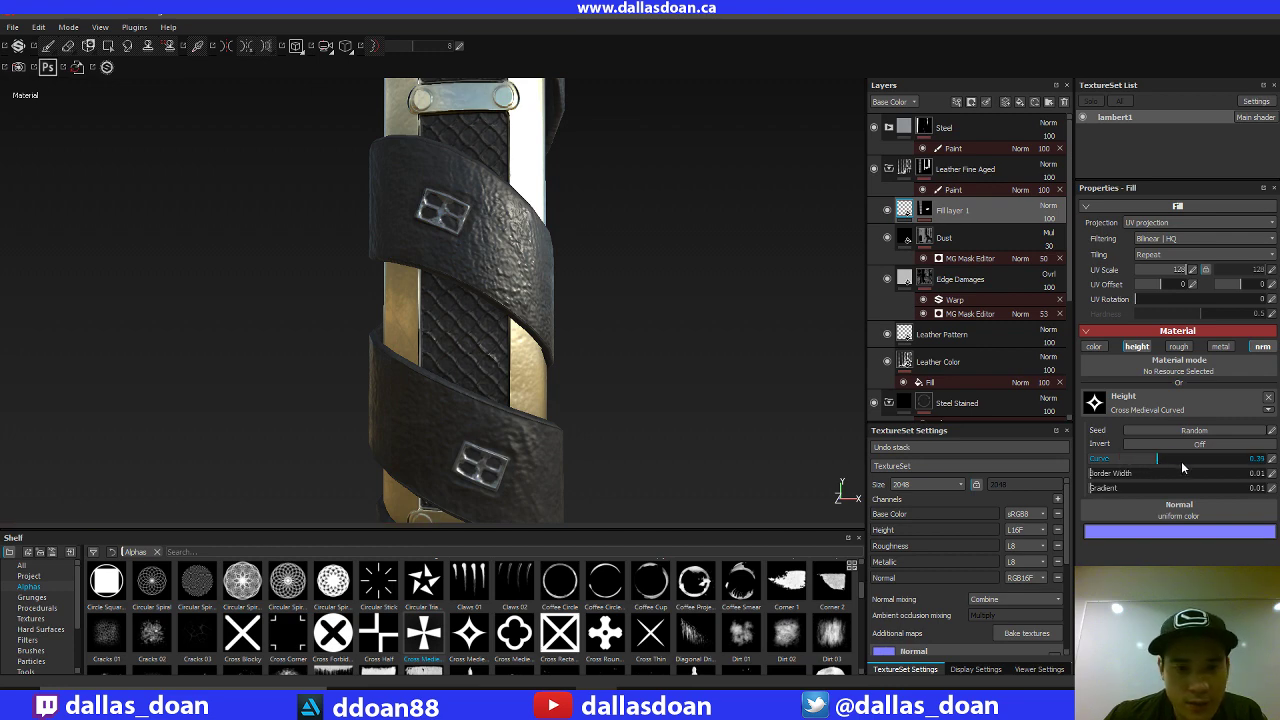
pyautogui.click(1181, 462)
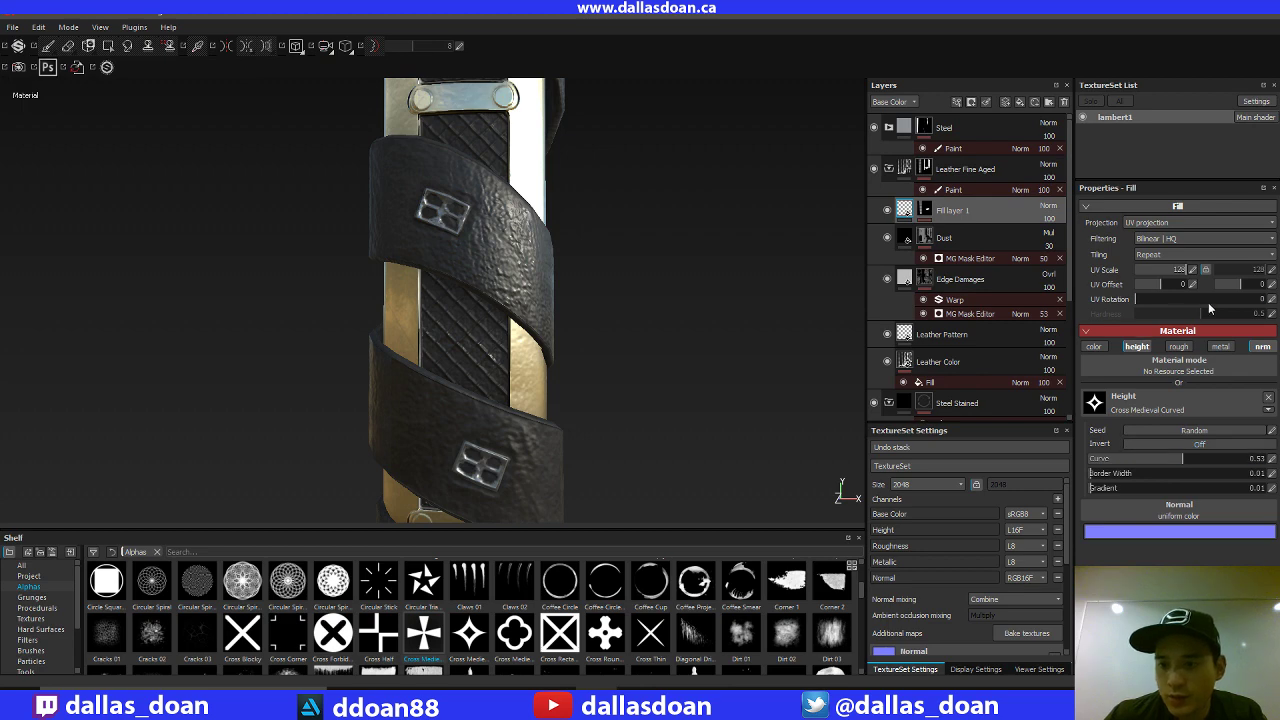
# Try rotating the tiled pattern of Fill layer 1 with a UV Rotation of 130.
pyautogui.moveTo(1157, 299); pyautogui.dragTo(1186, 305)
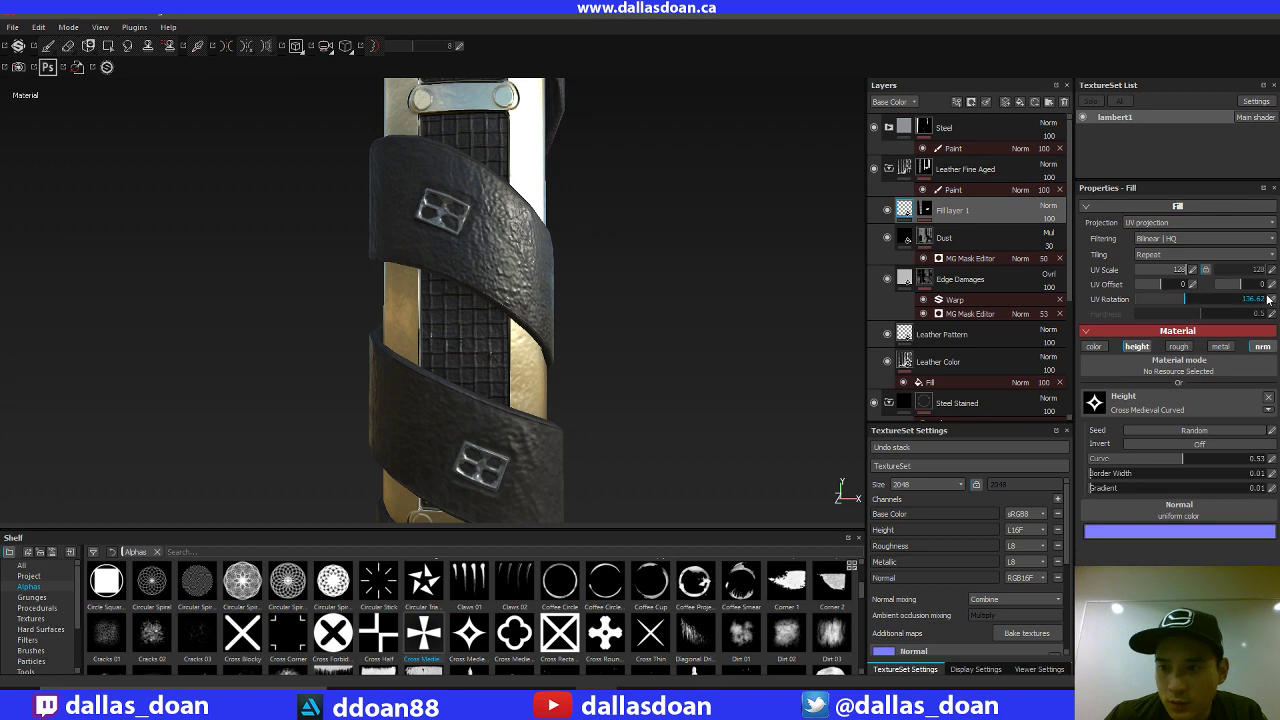
pyautogui.click(1250, 299)
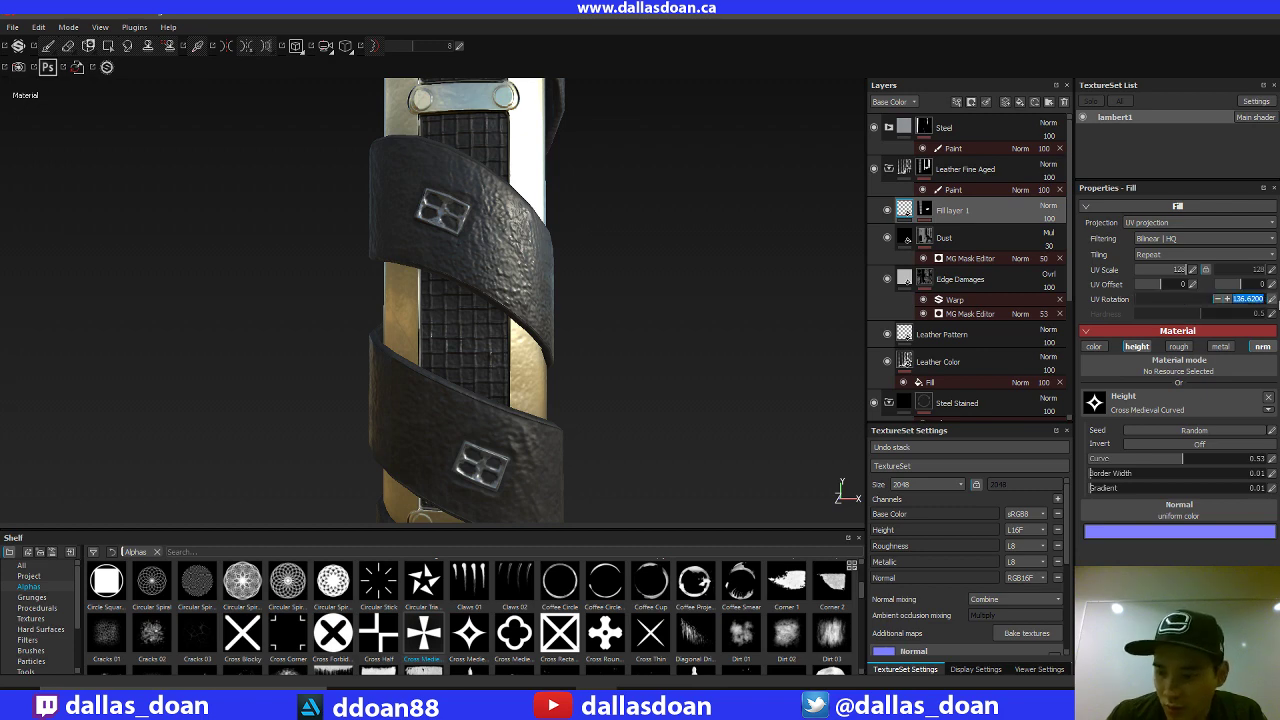
pyautogui.write('130')
pyautogui.press('Return')
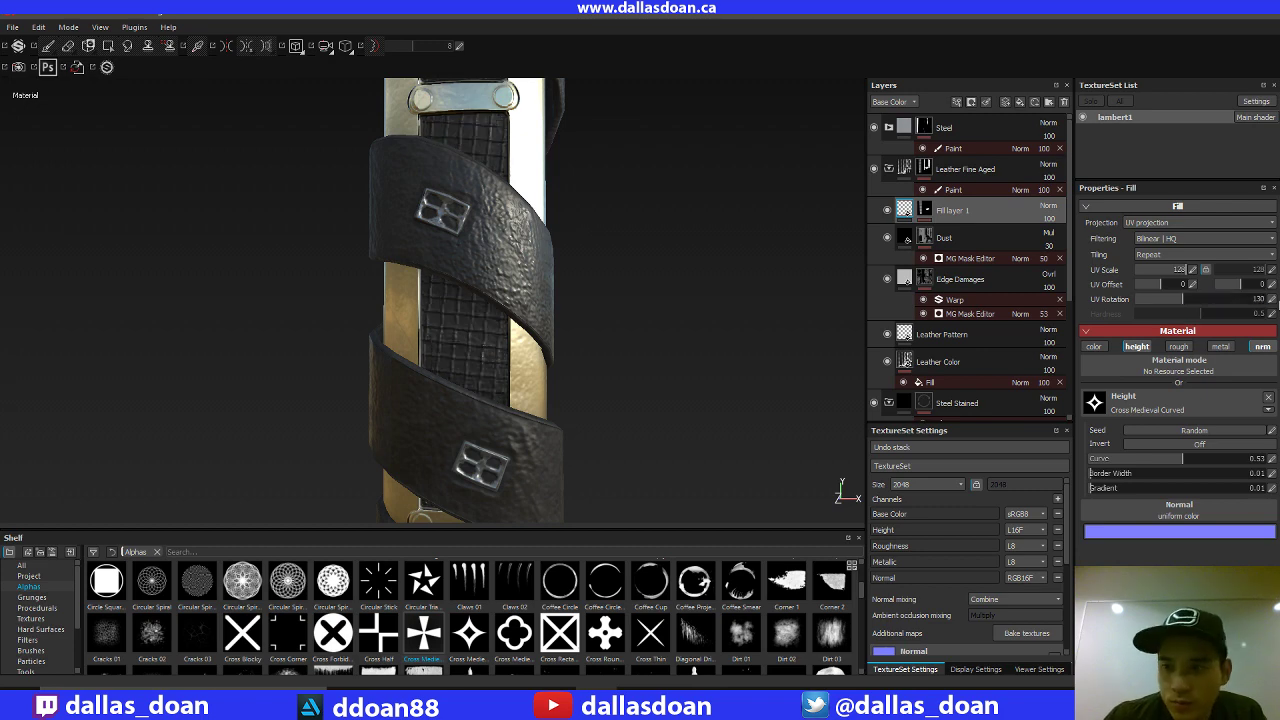
# Set the UV Rotation of Fill layer 1 to 135.
pyautogui.click(1274, 300)
pyautogui.write('13')
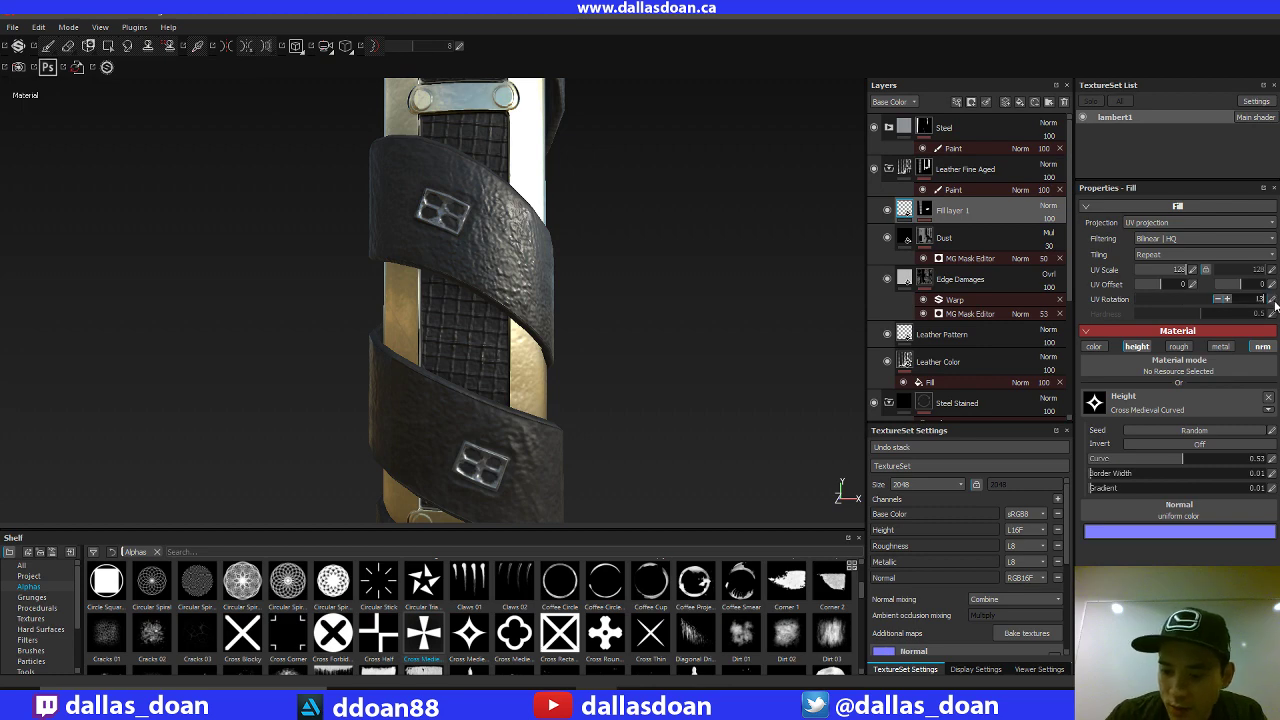
pyautogui.write('5')
pyautogui.press('Return')
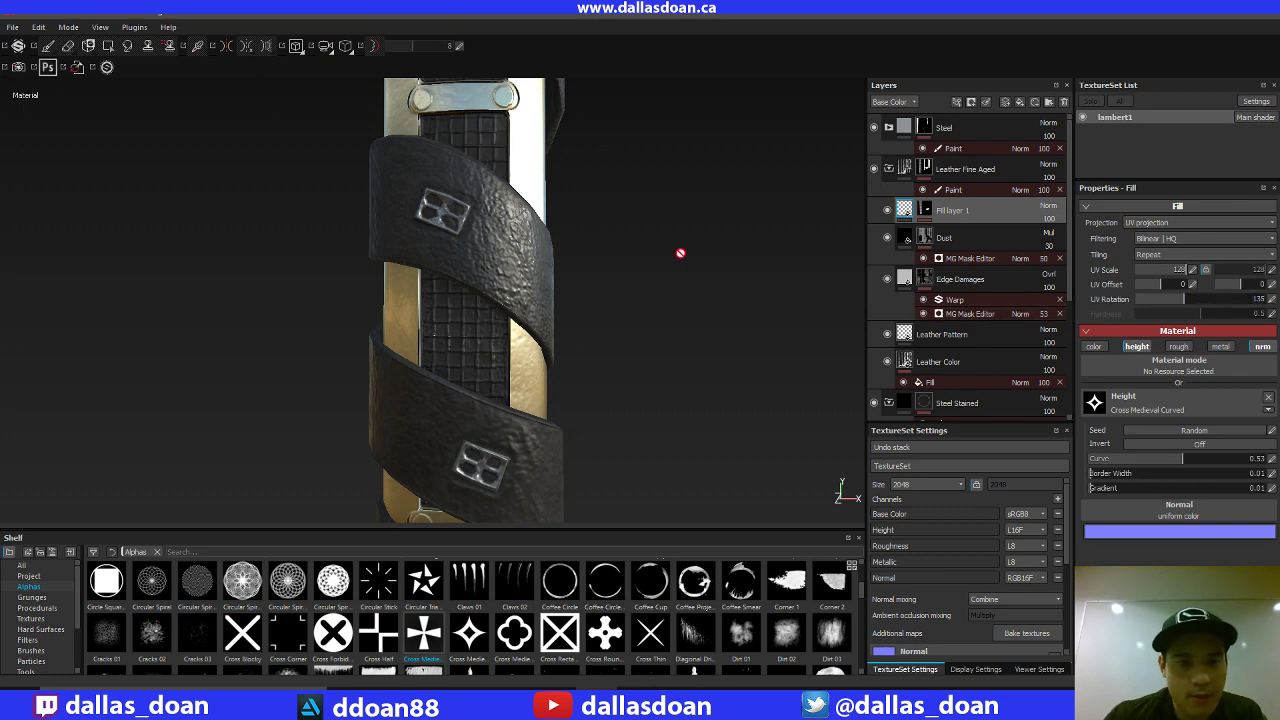
# Examine the weave along the whole scabbard and compare it with the inner leather in the scabbard reference photo.
pyautogui.keyDown('alt'); pyautogui.moveTo(600, 273); pyautogui.dragTo(586, 341, button='middle'); pyautogui.keyUp('alt')
pyautogui.scroll(-3, 586, 341)
pyautogui.keyDown('alt'); pyautogui.moveTo(586, 341); pyautogui.dragTo(600, 510, button='right'); pyautogui.keyUp('alt')
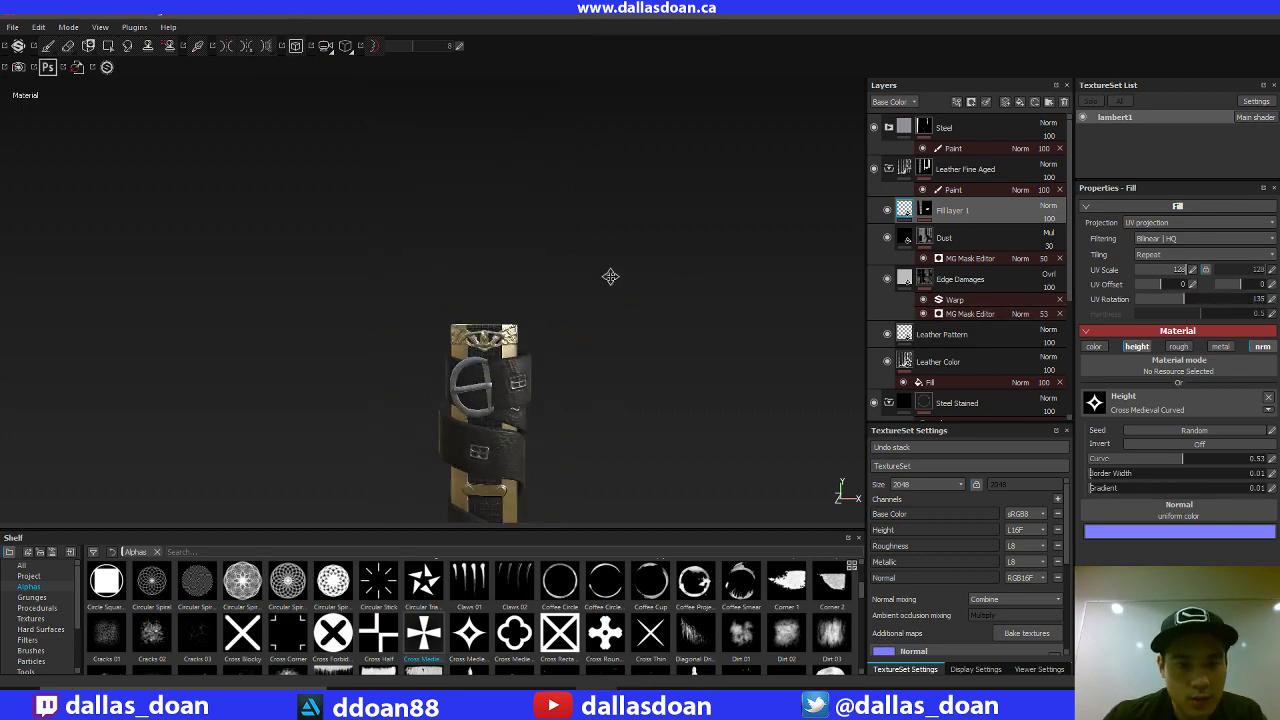
pyautogui.keyDown('alt'); pyautogui.moveTo(609, 274); pyautogui.dragTo(629, 523, button='right'); pyautogui.keyUp('alt')
pyautogui.keyDown('alt'); pyautogui.moveTo(626, 337); pyautogui.dragTo(603, 224, button='middle'); pyautogui.keyUp('alt')
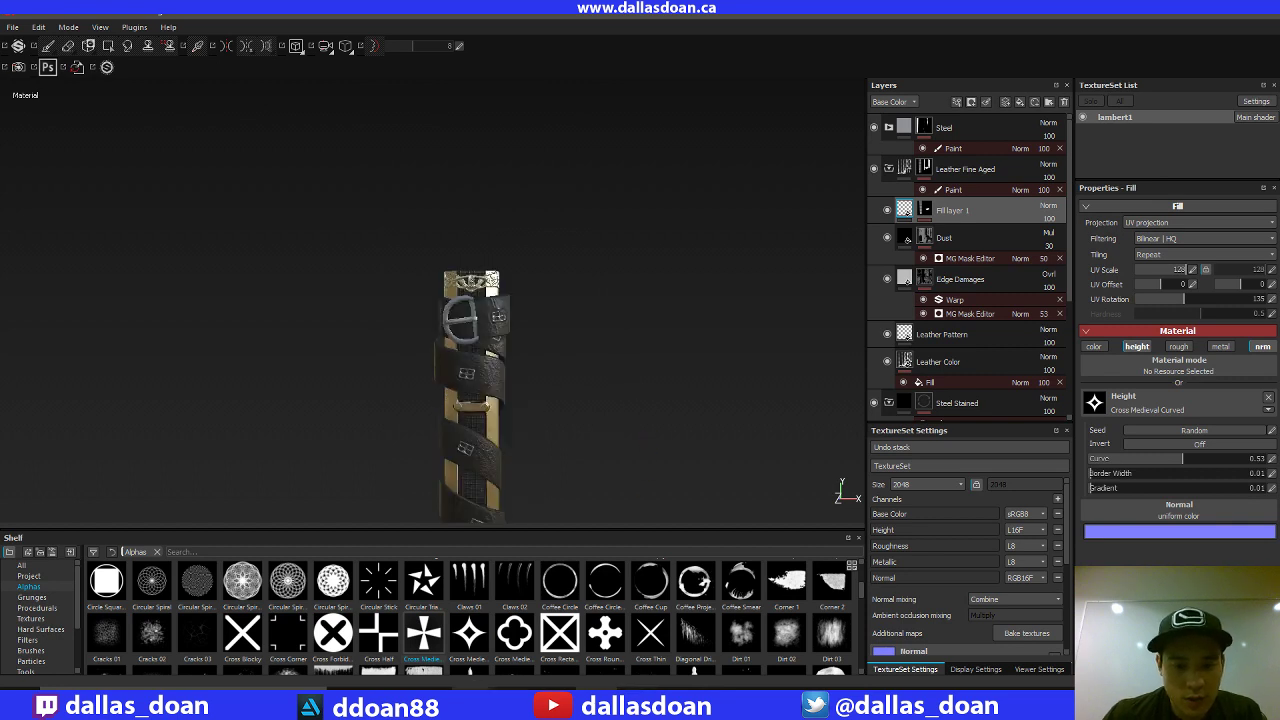
pyautogui.click(432, 697)
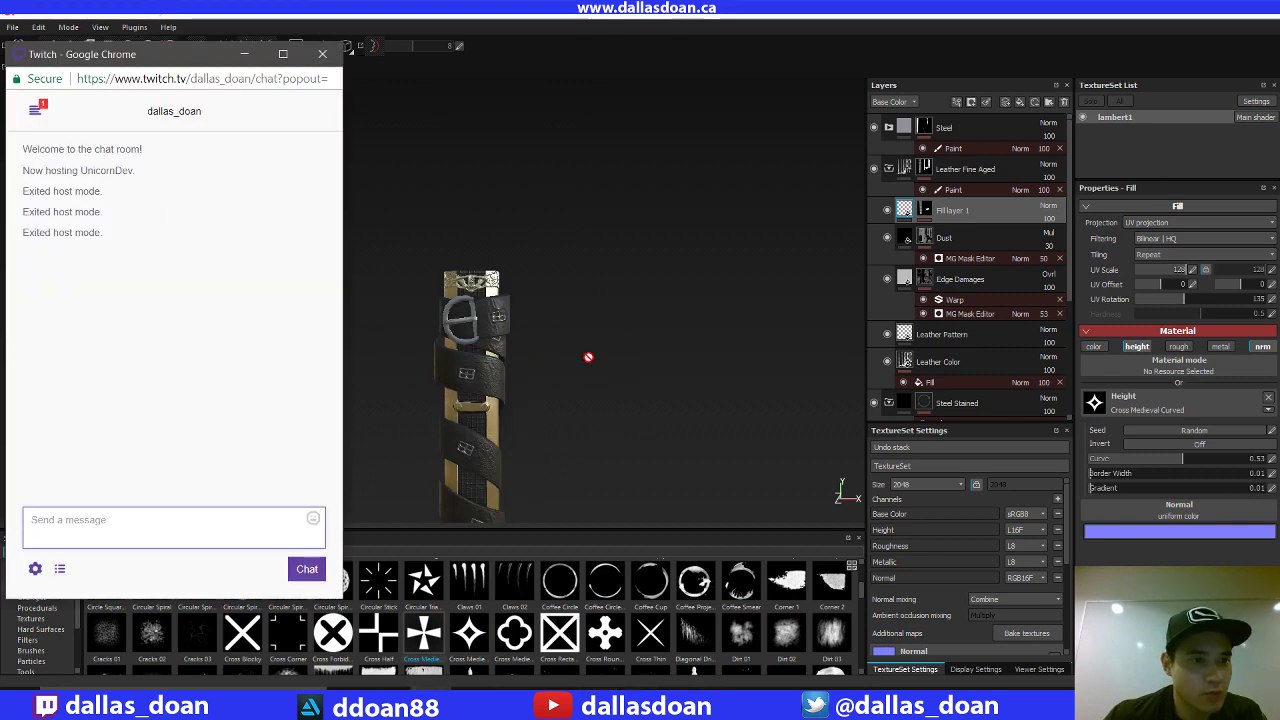
pyautogui.click(531, 436)
pyautogui.moveTo(620, 348)
pyautogui.keyDown('alt'); pyautogui.mouseDown(button='middle')
pyautogui.moveTo(592, 320)
pyautogui.moveTo(639, 318)
pyautogui.mouseUp(button='middle'); pyautogui.keyUp('alt')
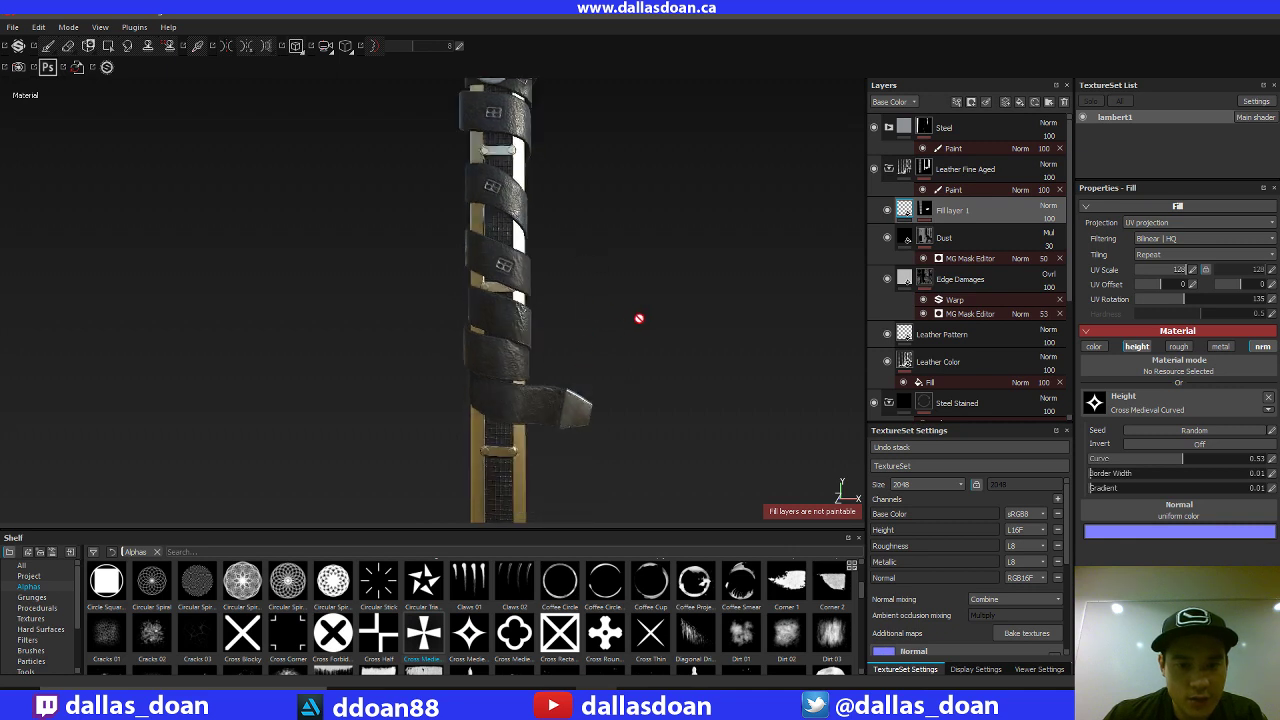
pyautogui.click(657, 697)
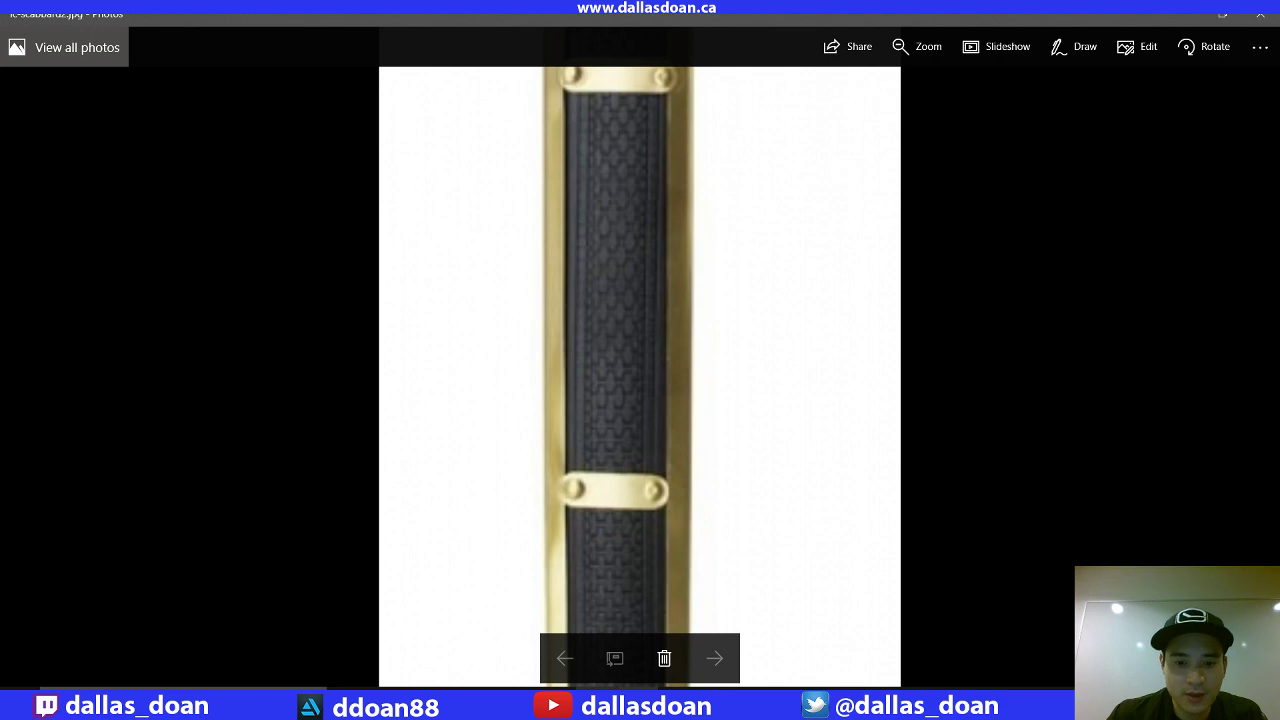
pyautogui.click(597, 687)
# Try a UV Rotation of 136 on Fill layer 1 and restore it to 135.
pyautogui.keyDown('alt'); pyautogui.moveTo(570, 418); pyautogui.dragTo(582, 304, button='middle'); pyautogui.keyUp('alt')
pyautogui.keyDown('alt'); pyautogui.moveTo(582, 304); pyautogui.dragTo(574, 308, button='right'); pyautogui.keyUp('alt')
pyautogui.keyDown('alt'); pyautogui.moveTo(582, 298); pyautogui.dragTo(611, 329, button='middle'); pyautogui.keyUp('alt')
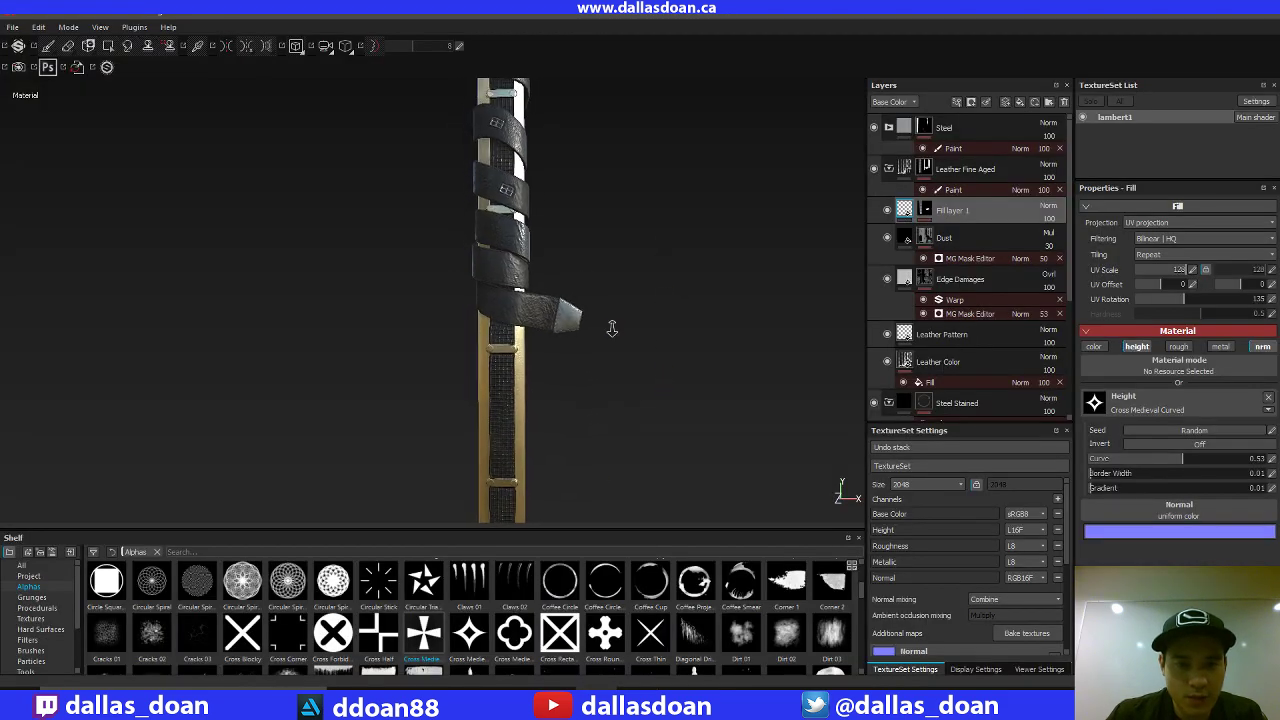
pyautogui.keyDown('alt'); pyautogui.moveTo(611, 329); pyautogui.dragTo(752, 402, button='right'); pyautogui.keyUp('alt')
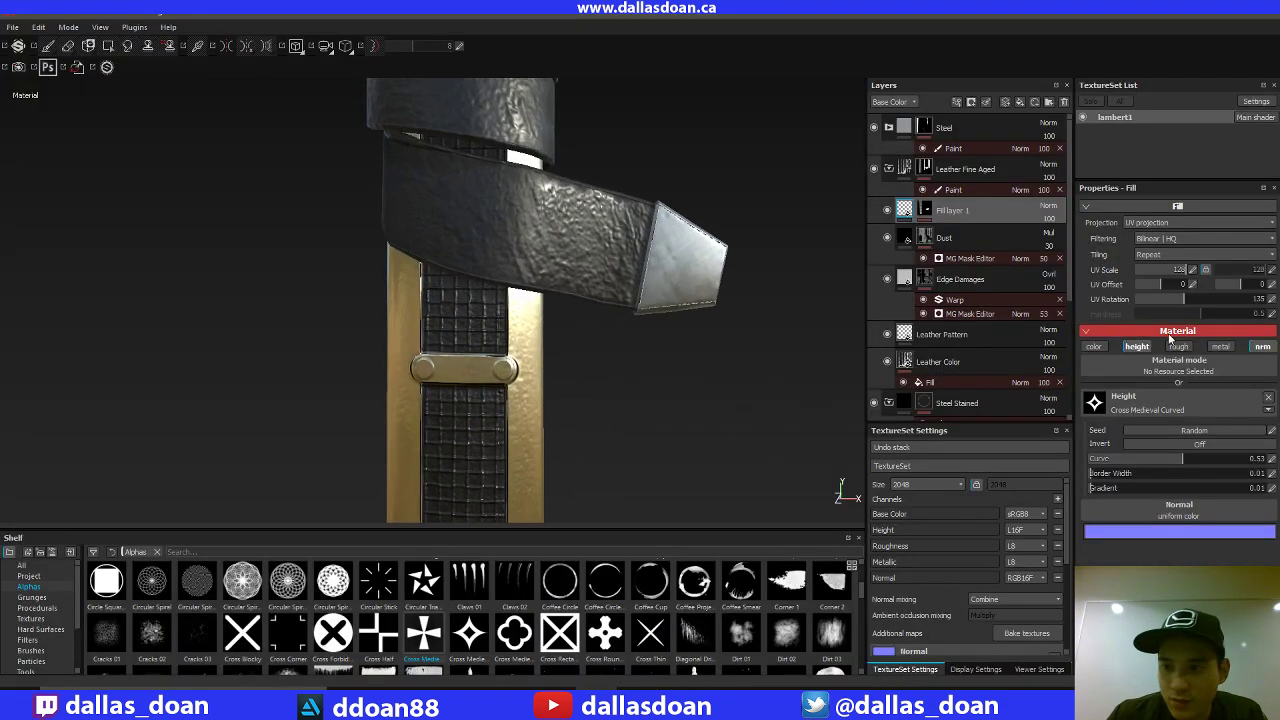
pyautogui.click(1272, 301)
pyautogui.write('136')
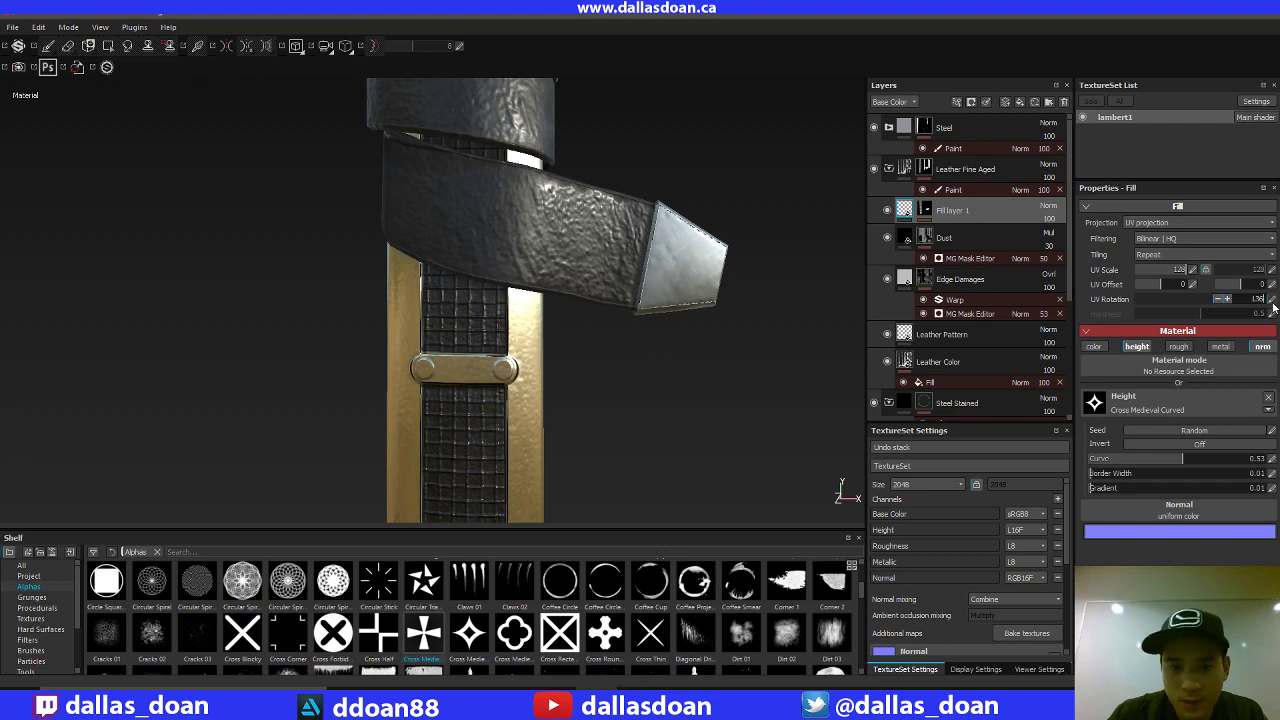
pyautogui.press('Return')
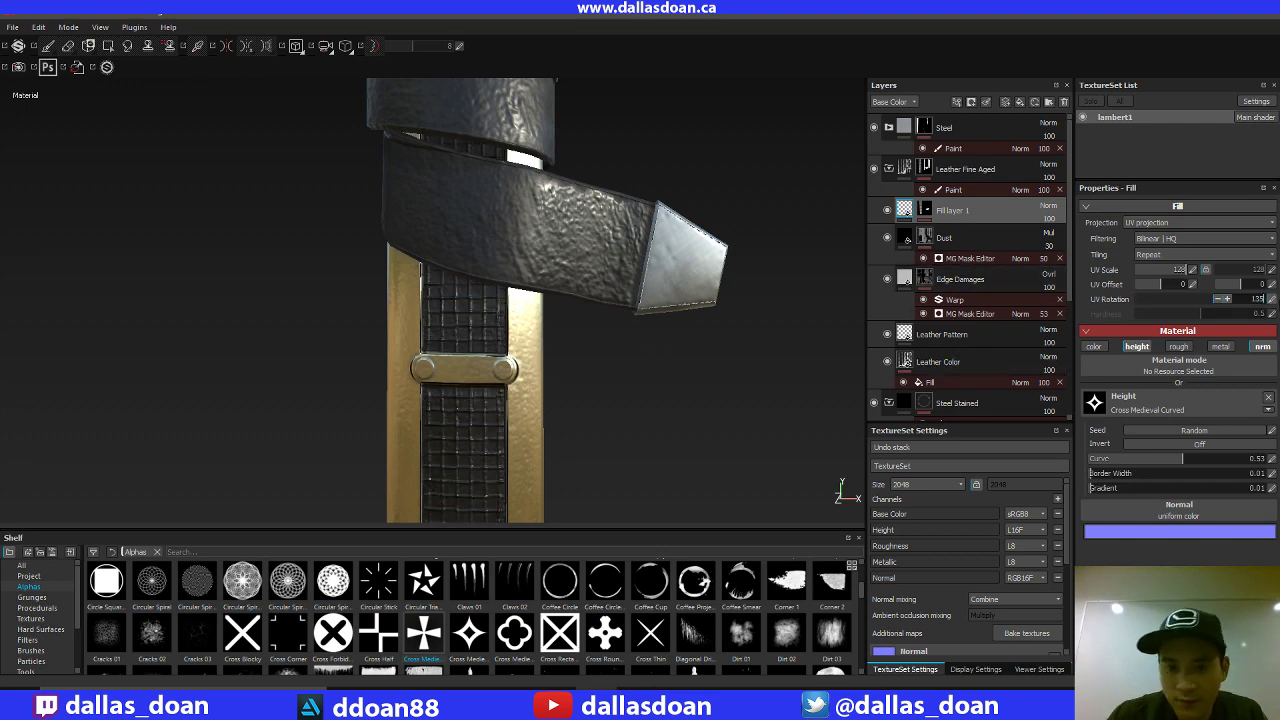
# Inspect the weave below the loose strap end from close up and across the full length of the scabbard.
pyautogui.keyDown('alt'); pyautogui.moveTo(646, 404); pyautogui.dragTo(497, 355); pyautogui.keyUp('alt')
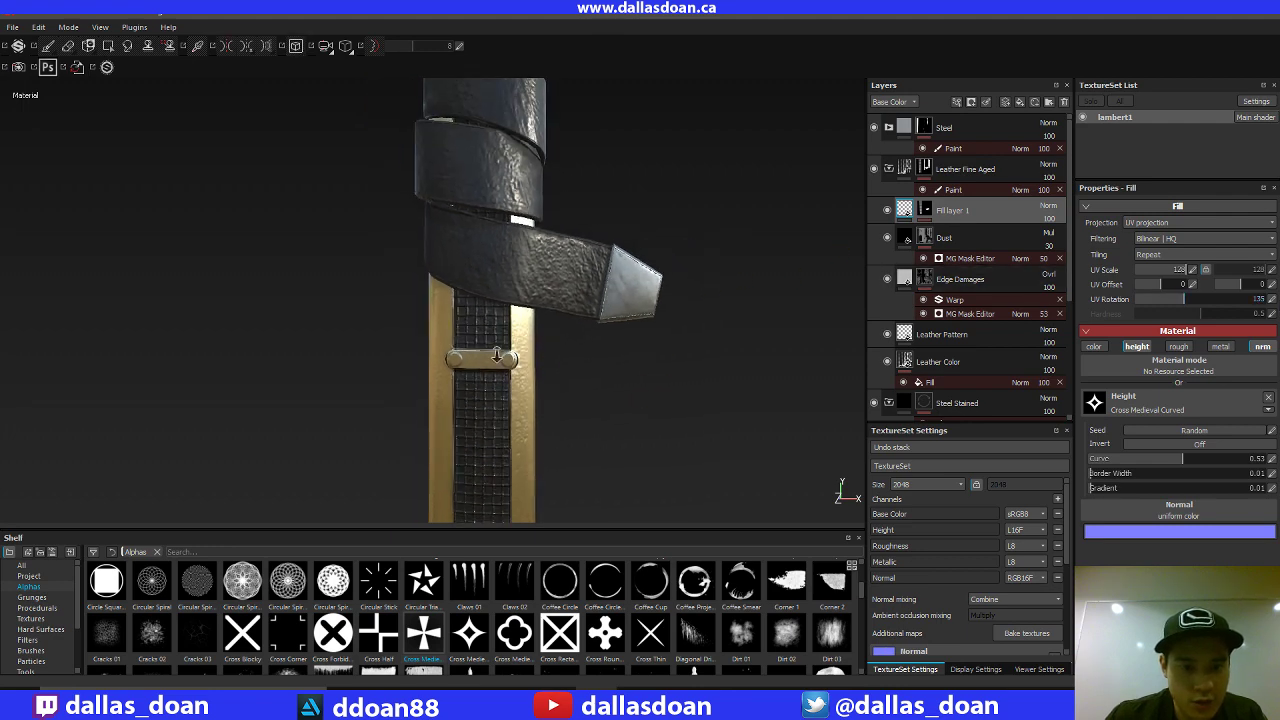
pyautogui.keyDown('alt'); pyautogui.moveTo(497, 355); pyautogui.dragTo(582, 373, button='right'); pyautogui.keyUp('alt')
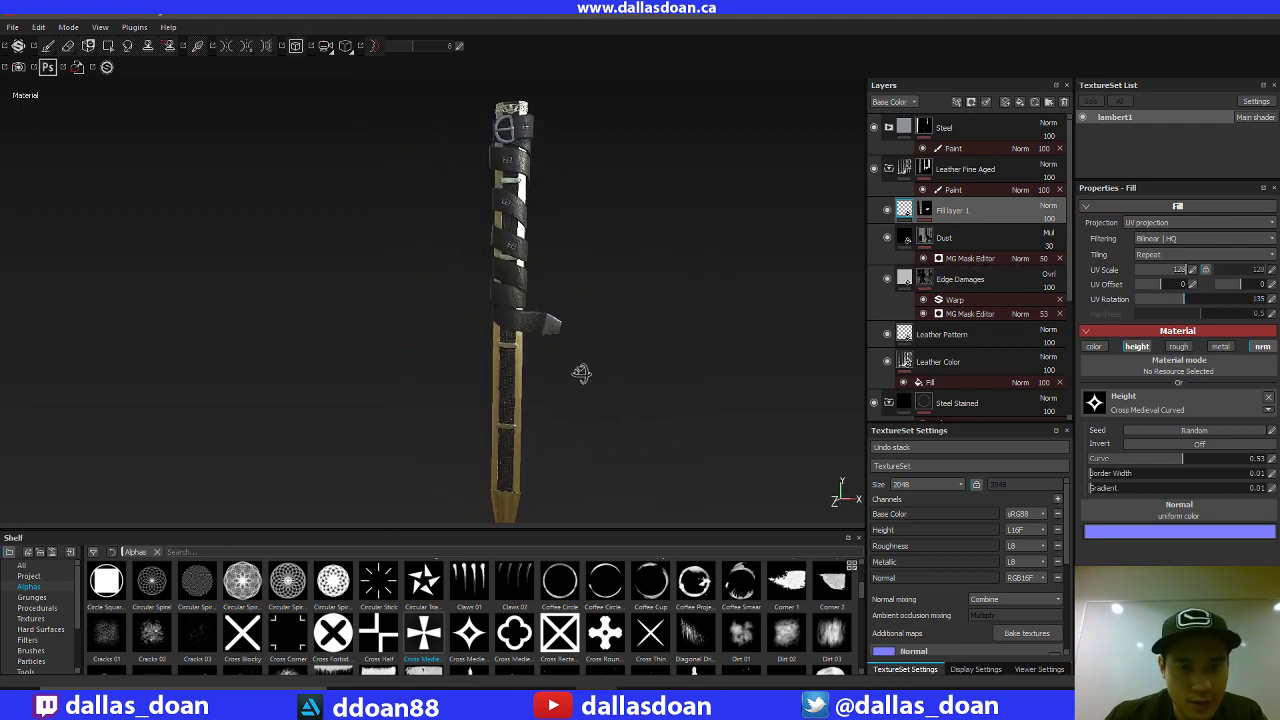
pyautogui.scroll(5, 600, 362)
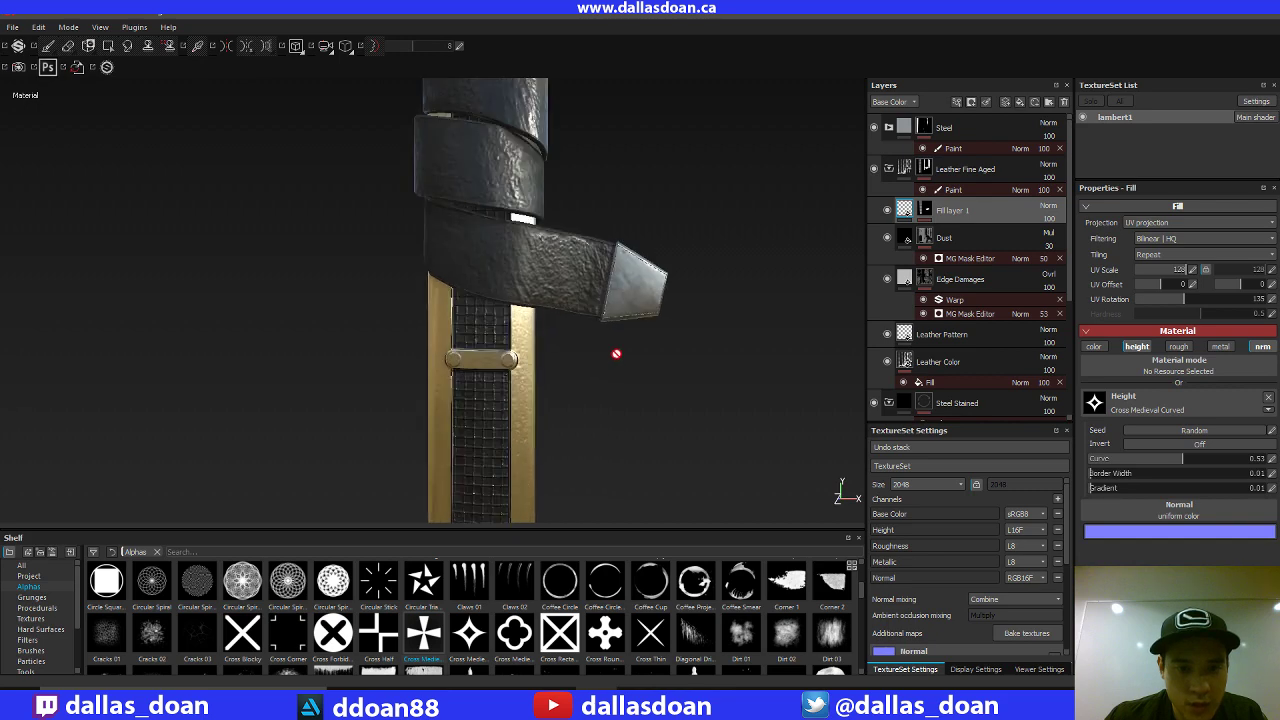
pyautogui.scroll(4, 610, 358)
pyautogui.keyDown('alt'); pyautogui.moveTo(604, 361); pyautogui.dragTo(607, 303); pyautogui.keyUp('alt')
pyautogui.scroll(-6, 654, 405)
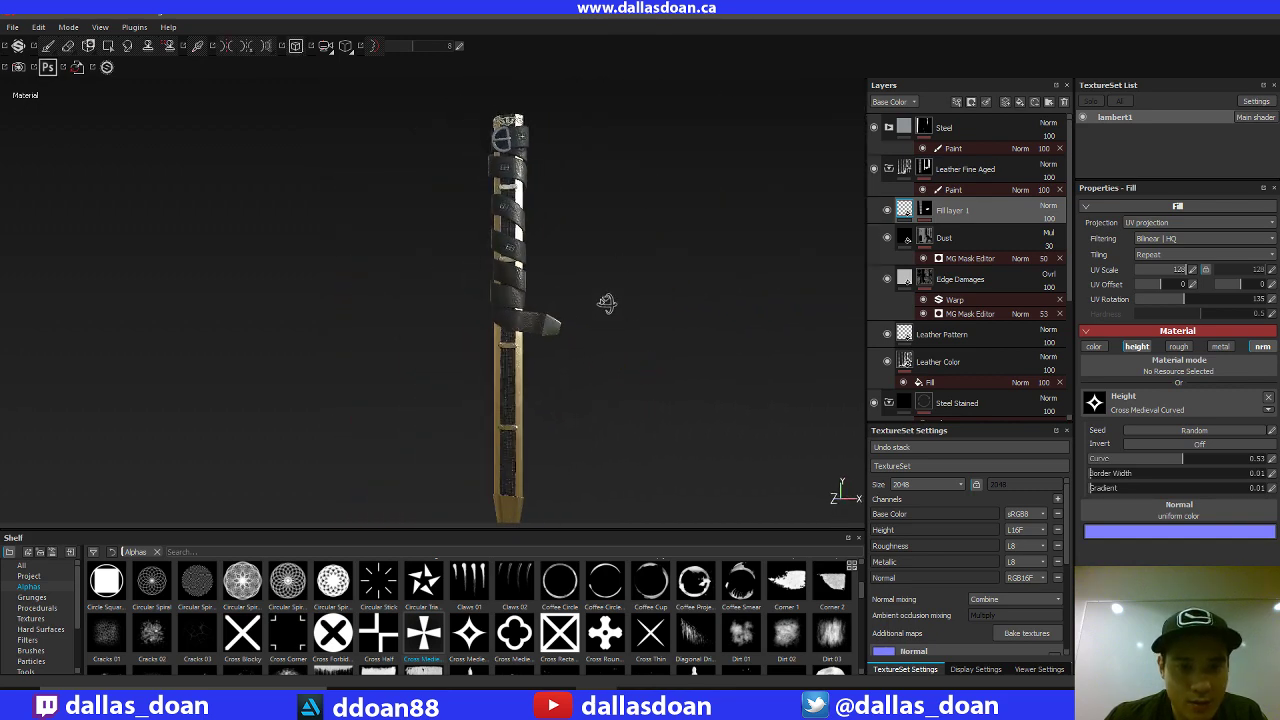
pyautogui.keyDown('alt'); pyautogui.moveTo(607, 303); pyautogui.dragTo(566, 323, button='middle'); pyautogui.keyUp('alt')
pyautogui.keyDown('alt'); pyautogui.moveTo(530, 318); pyautogui.dragTo(674, 351); pyautogui.keyUp('alt')
pyautogui.keyDown('alt'); pyautogui.moveTo(674, 351); pyautogui.dragTo(600, 339, button='middle'); pyautogui.keyUp('alt')
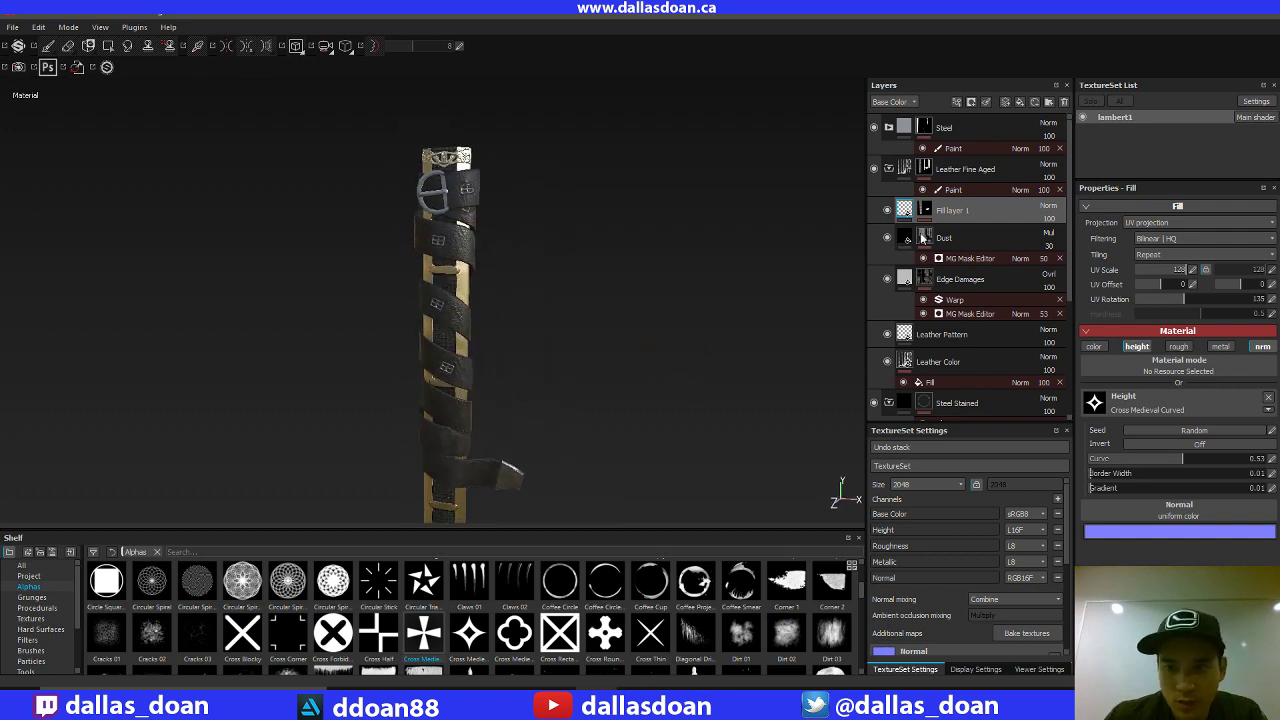
# Rename Fill layer 1 as SheathPattern.
pyautogui.doubleClick(952, 213)
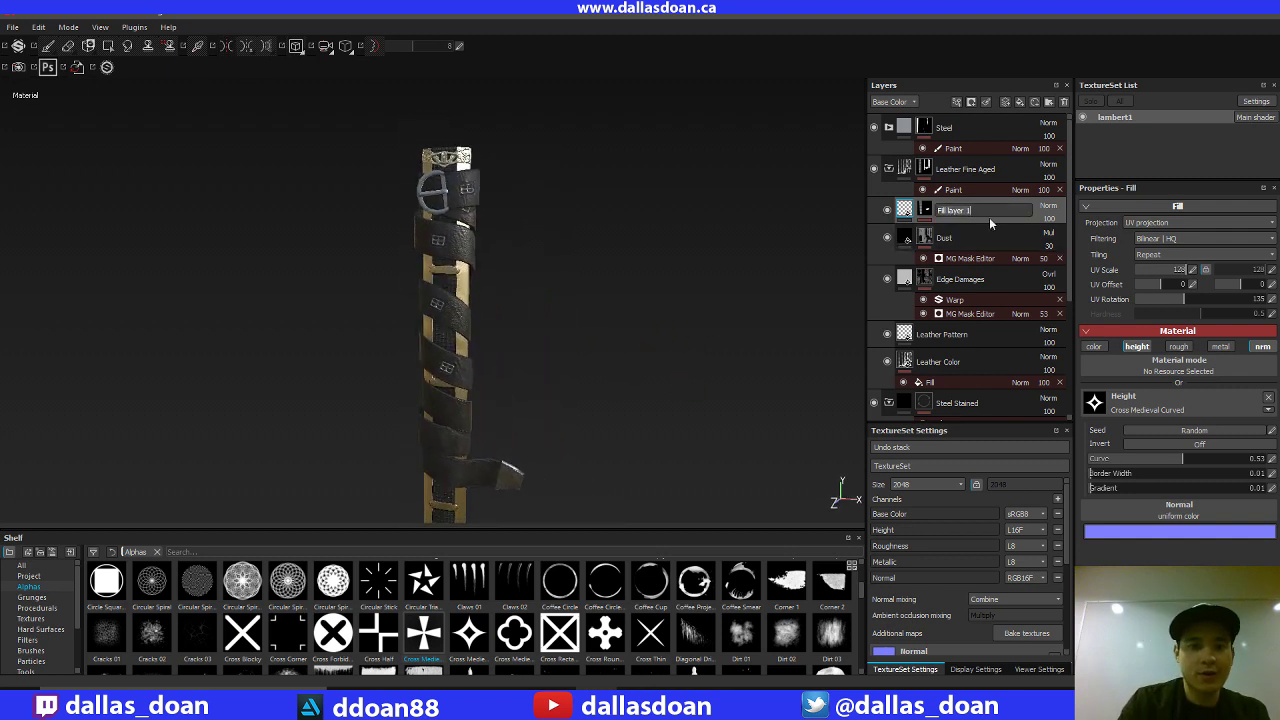
pyautogui.write('E')
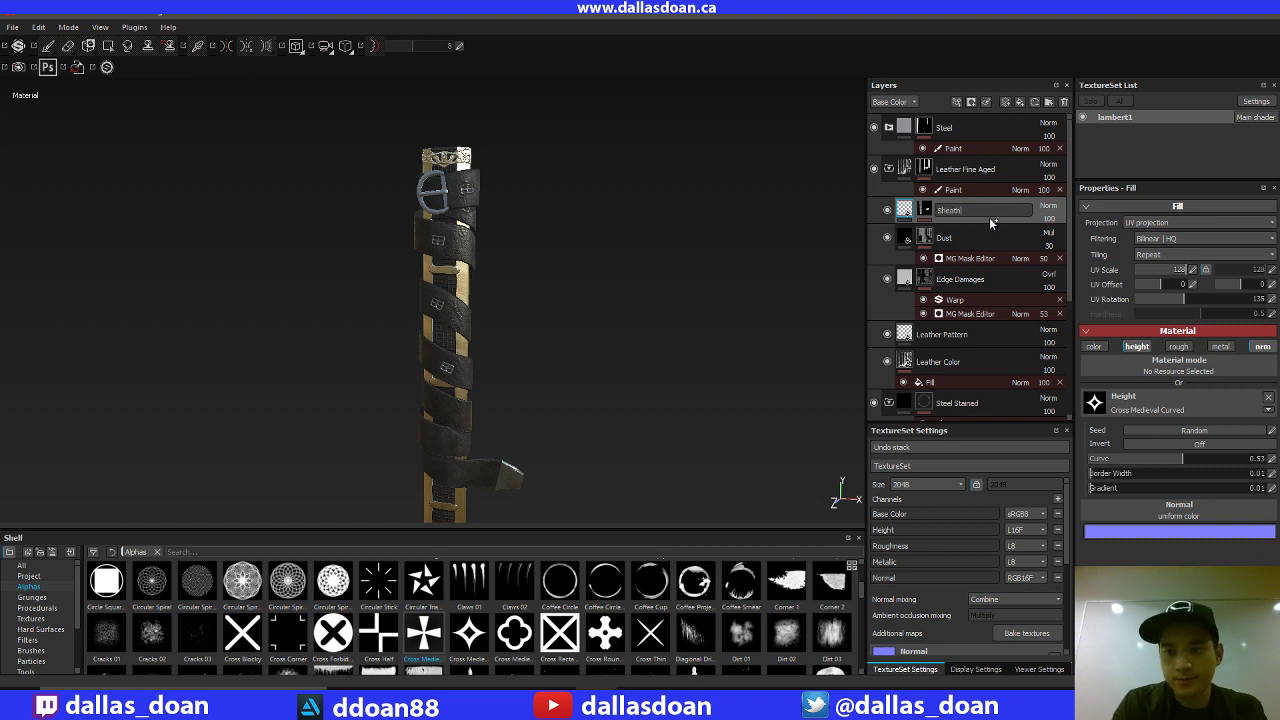
pyautogui.write('heathPattern')
pyautogui.press('Return')
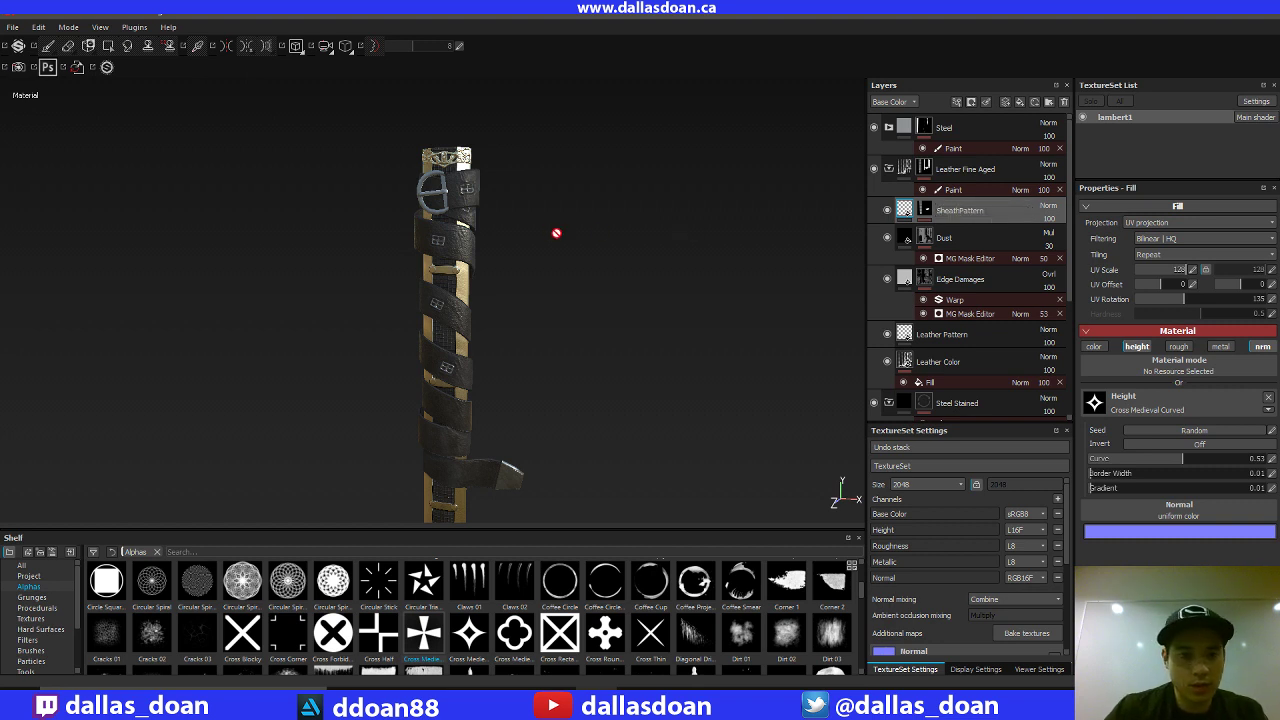
# Select the Paint effect in the SheathPattern layer's mask with Polygon Fill active.
pyautogui.keyDown('alt'); pyautogui.moveTo(557, 234); pyautogui.dragTo(634, 224, button='middle'); pyautogui.keyUp('alt')
pyautogui.keyDown('alt'); pyautogui.moveTo(635, 224); pyautogui.dragTo(746, 311, button='right'); pyautogui.keyUp('alt')
pyautogui.keyDown('alt'); pyautogui.moveTo(746, 311); pyautogui.dragTo(740, 250, button='middle'); pyautogui.keyUp('alt')
pyautogui.keyDown('alt'); pyautogui.moveTo(590, 200); pyautogui.dragTo(714, 367, button='right'); pyautogui.keyUp('alt')
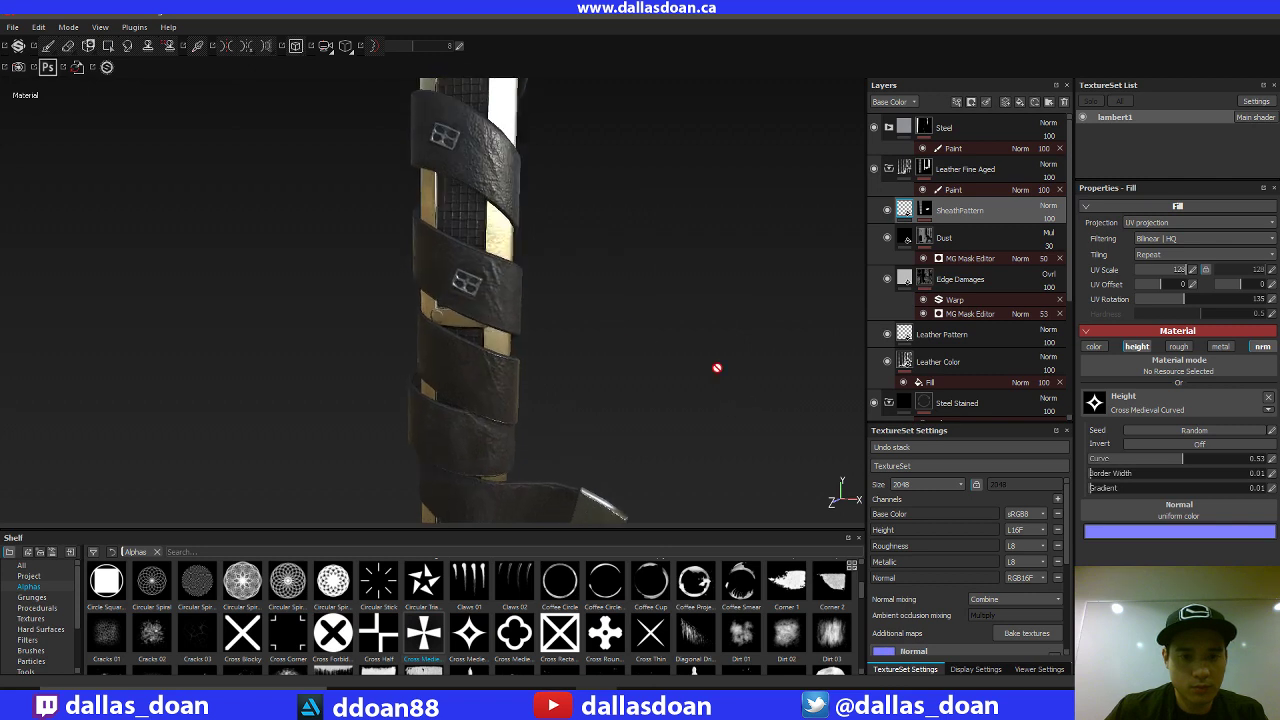
pyautogui.keyDown('alt'); pyautogui.moveTo(565, 170); pyautogui.dragTo(548, 295, button='middle'); pyautogui.keyUp('alt')
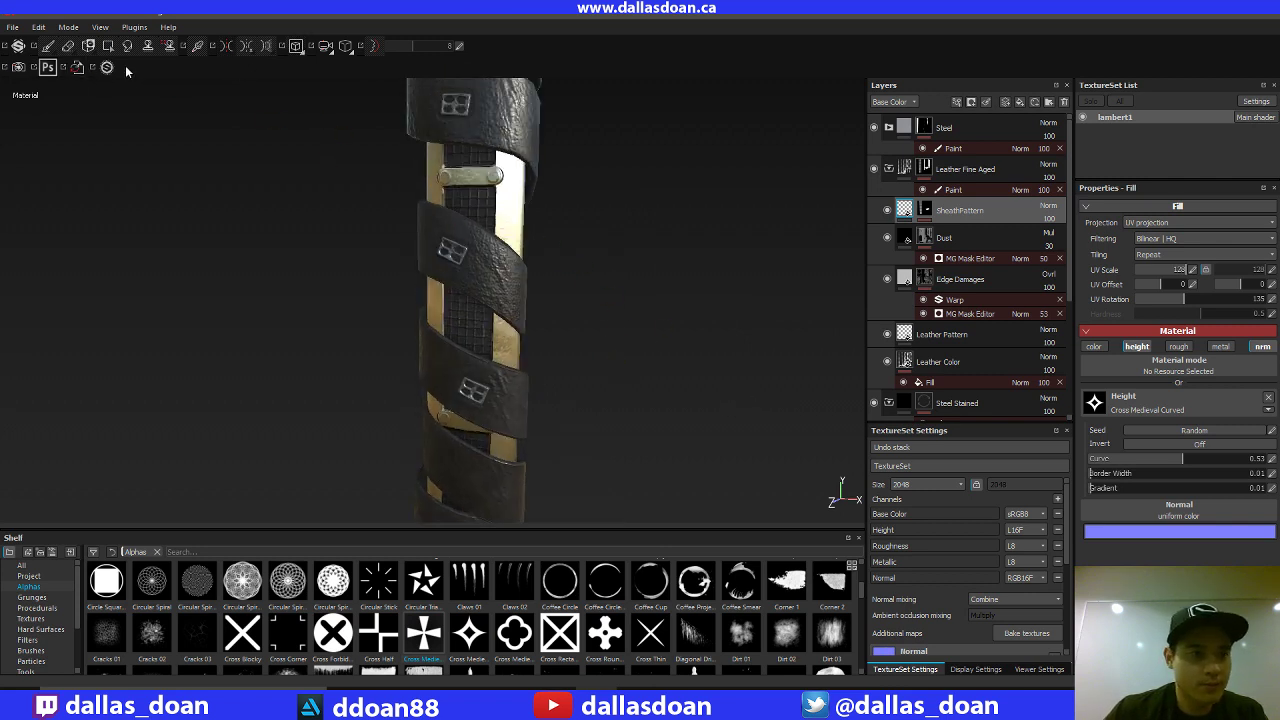
pyautogui.keyDown('alt'); pyautogui.moveTo(570, 221); pyautogui.dragTo(549, 246, button='middle'); pyautogui.keyUp('alt')
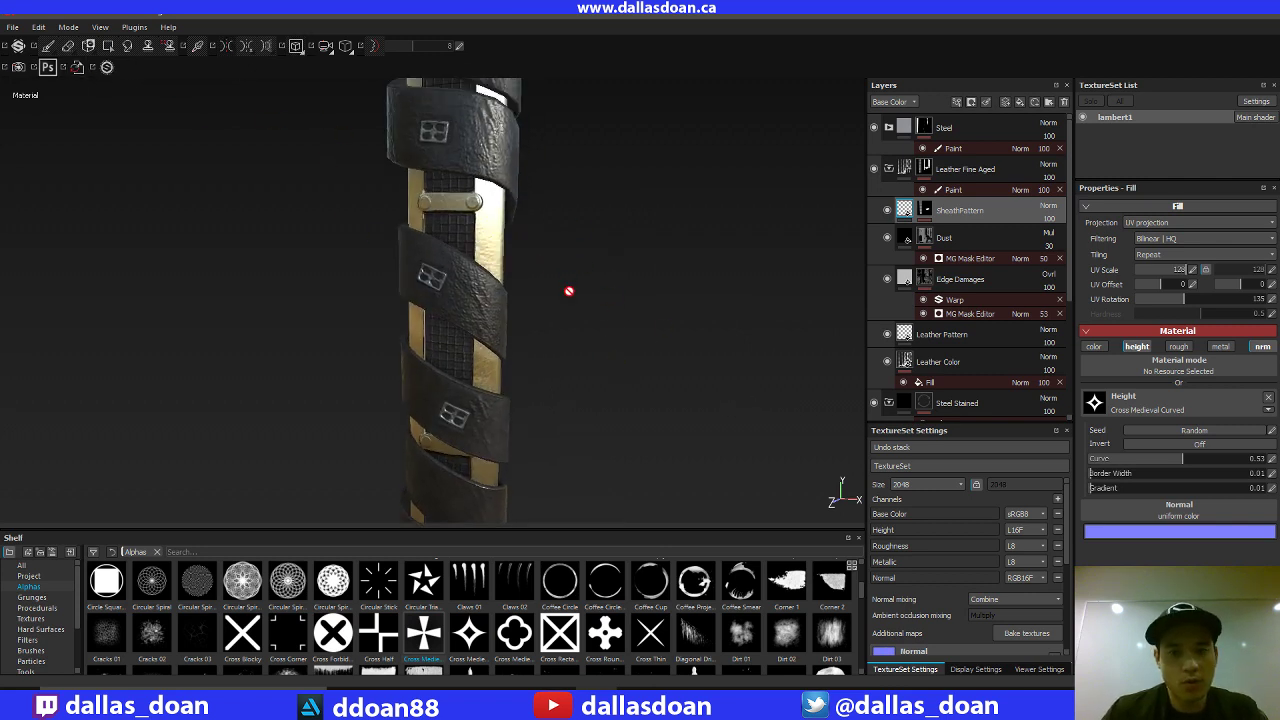
pyautogui.keyDown('alt'); pyautogui.moveTo(568, 291); pyautogui.dragTo(604, 321, button='middle'); pyautogui.keyUp('alt')
pyautogui.click(928, 212)
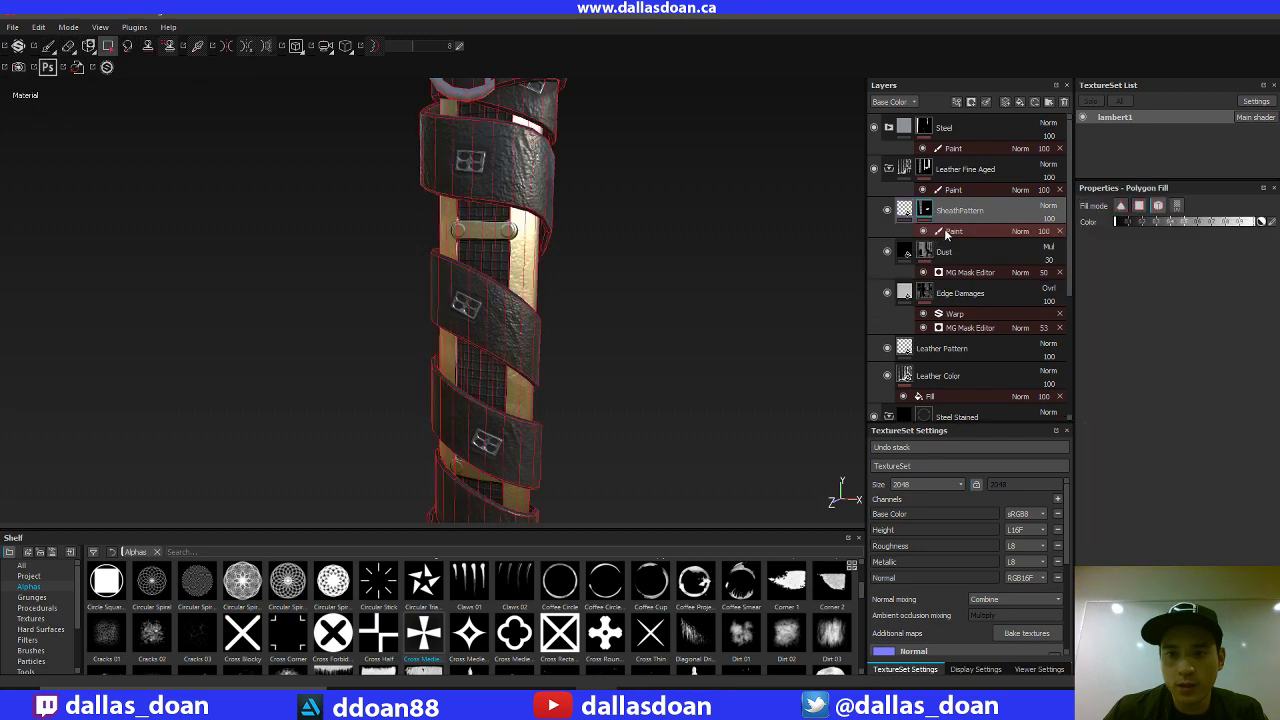
pyautogui.click(945, 231)
# Check which mesh parts the SheathPattern mask covers, from the buckle down to the scabbard's lower tip.
pyautogui.keyDown('alt'); pyautogui.moveTo(675, 242); pyautogui.dragTo(706, 397); pyautogui.keyUp('alt')
pyautogui.keyDown('alt'); pyautogui.moveTo(700, 240); pyautogui.dragTo(693, 386, button='middle'); pyautogui.keyUp('alt')
pyautogui.scroll(2, 692, 361)
pyautogui.keyDown('alt'); pyautogui.moveTo(691, 360); pyautogui.dragTo(694, 352); pyautogui.keyUp('alt')
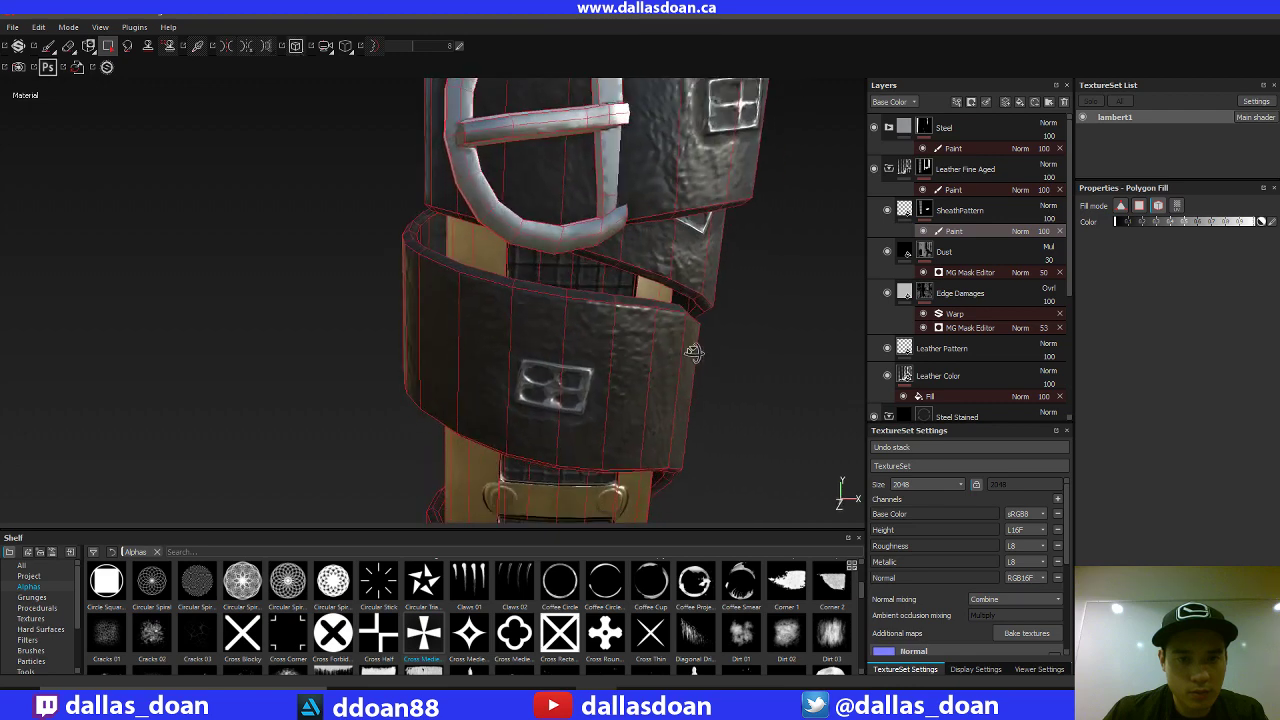
pyautogui.scroll(-3, 689, 371)
pyautogui.keyDown('alt'); pyautogui.moveTo(689, 371); pyautogui.dragTo(653, 368, button='middle'); pyautogui.keyUp('alt')
pyautogui.scroll(-3, 653, 368)
pyautogui.scroll(5, 652, 370)
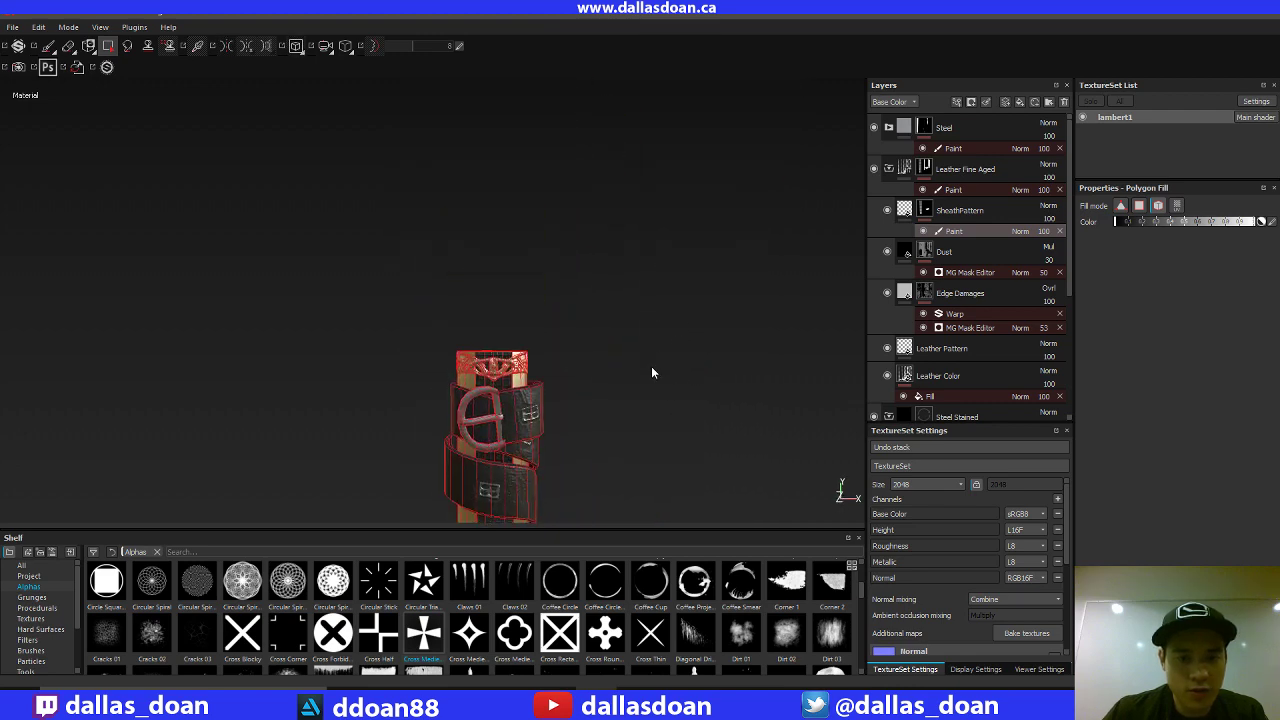
pyautogui.keyDown('alt'); pyautogui.moveTo(651, 369); pyautogui.dragTo(534, 266); pyautogui.keyUp('alt')
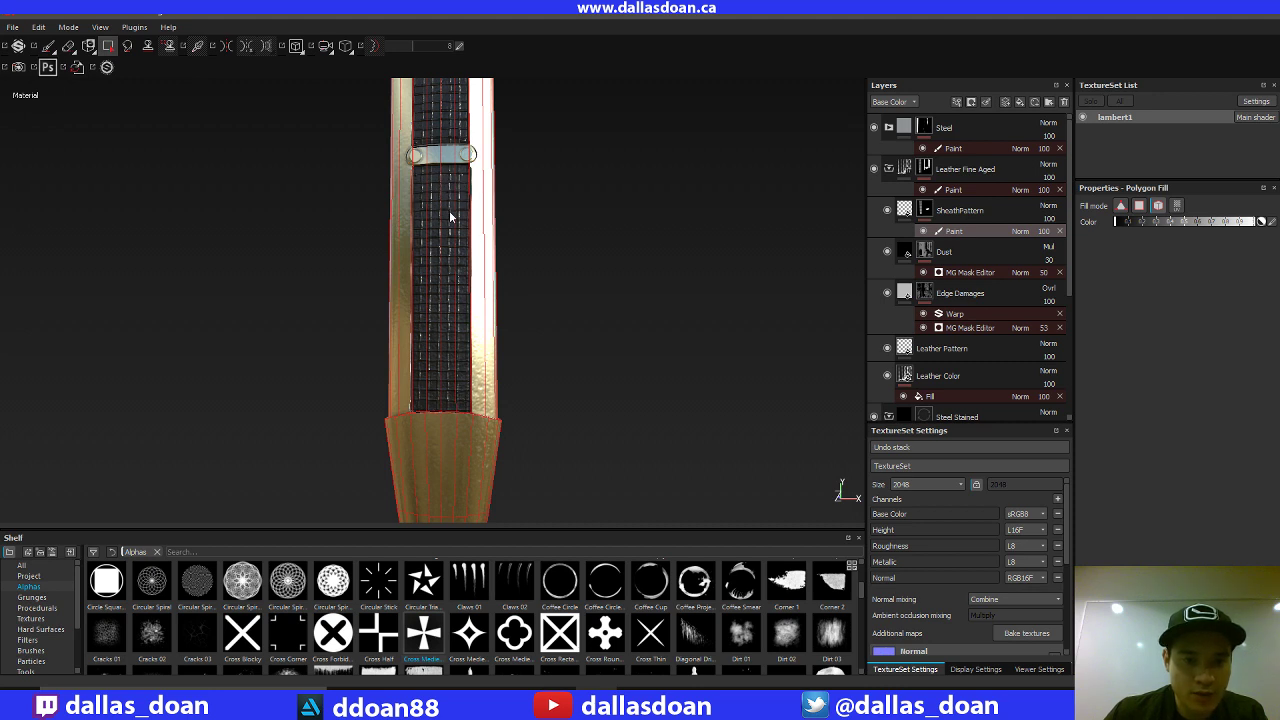
pyautogui.keyDown('alt'); pyautogui.moveTo(459, 180); pyautogui.dragTo(450, 365, button='middle'); pyautogui.keyUp('alt')
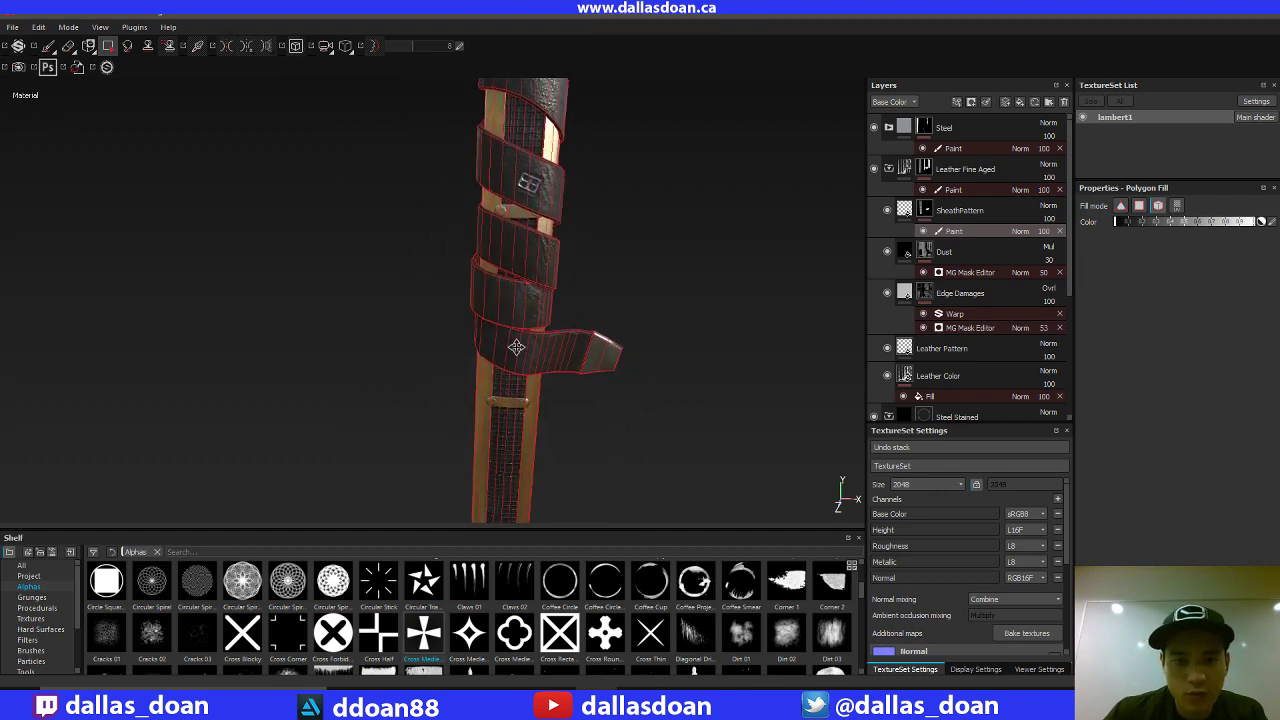
pyautogui.keyDown('alt'); pyautogui.moveTo(717, 240); pyautogui.dragTo(634, 292); pyautogui.keyUp('alt')
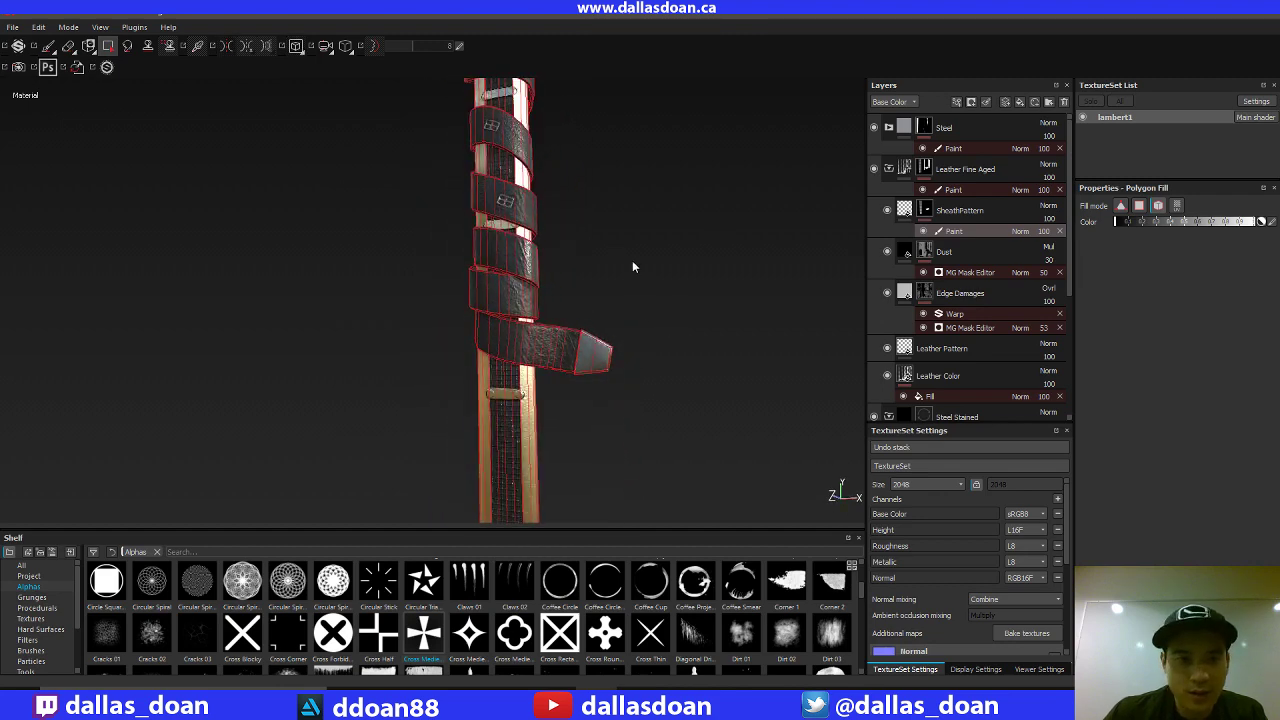
# Switch from Polygon Fill to the Paint brush on the SheathPattern mask and view the wrapped straps without the wireframe.
pyautogui.press('1')
pyautogui.moveTo(651, 189)
pyautogui.keyDown('alt'); pyautogui.mouseDown()
pyautogui.moveTo(651, 223)
pyautogui.moveTo(589, 180)
pyautogui.moveTo(498, 204)
pyautogui.moveTo(601, 235)
pyautogui.moveTo(574, 251)
pyautogui.moveTo(588, 256)
pyautogui.mouseUp(); pyautogui.keyUp('alt')
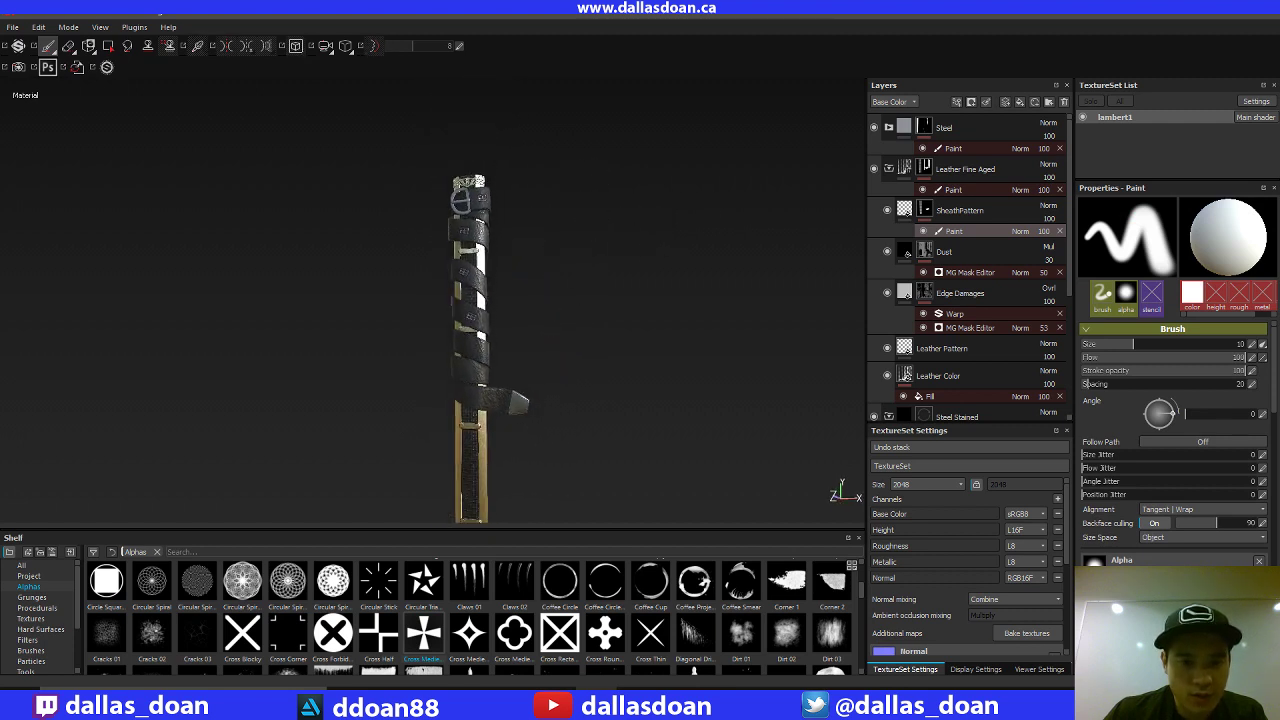
pyautogui.keyDown('alt'); pyautogui.moveTo(593, 327); pyautogui.dragTo(745, 359); pyautogui.keyUp('alt')
pyautogui.keyDown('alt'); pyautogui.moveTo(607, 330); pyautogui.dragTo(680, 329, button='right'); pyautogui.keyUp('alt')
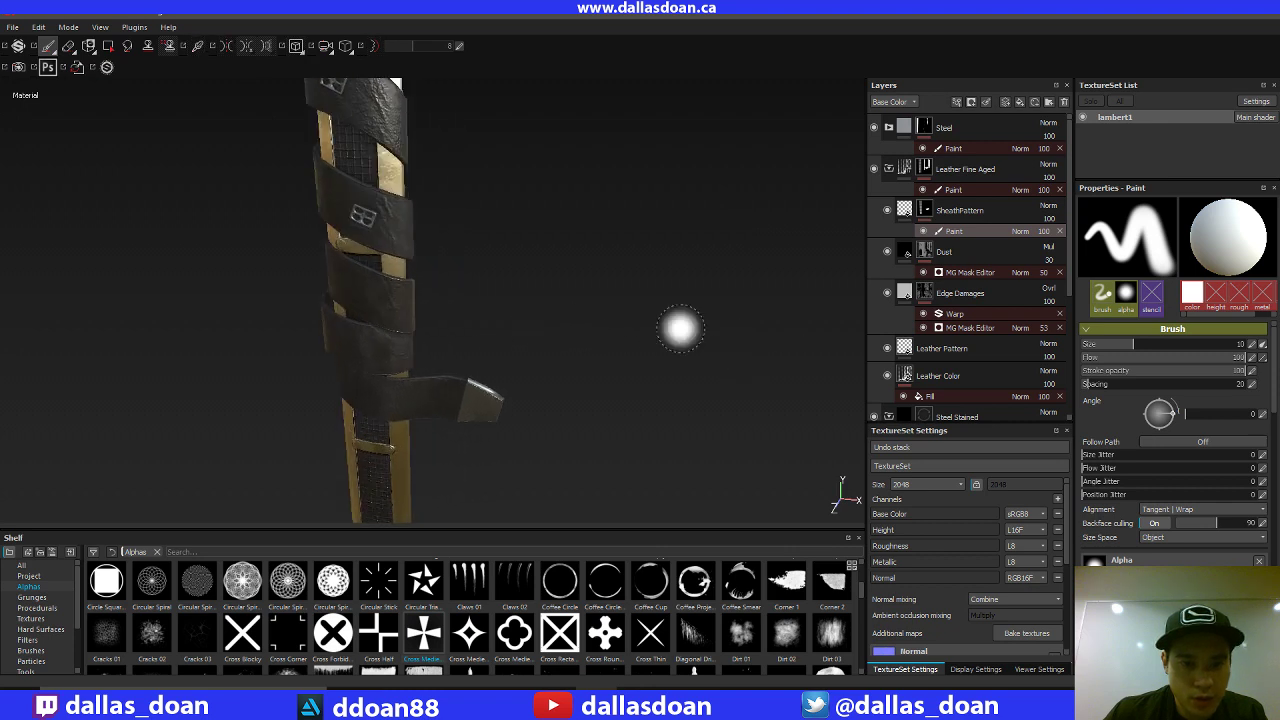